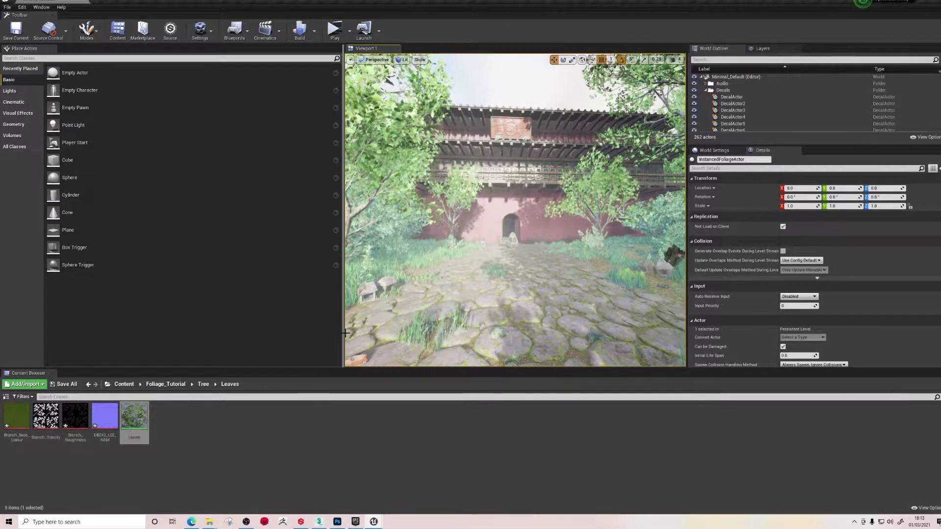
Bring up the Tree_Tutorial mesh and examine the tree's foliage and trunk from closer viewpoints.
{"action": "mouse_move", "coordinate": [377, 524]}
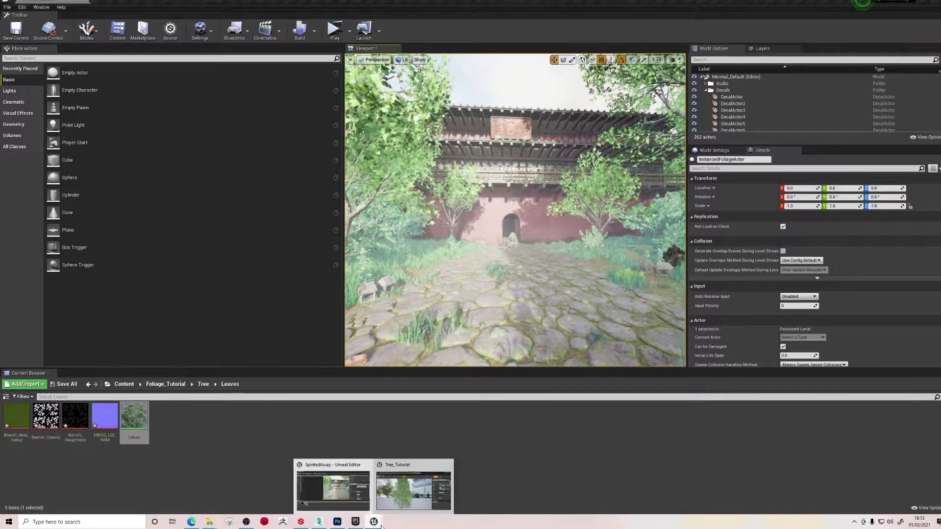
{"action": "left_click", "coordinate": [416, 490]}
{"action": "double_click", "coordinate": [853, 35]}
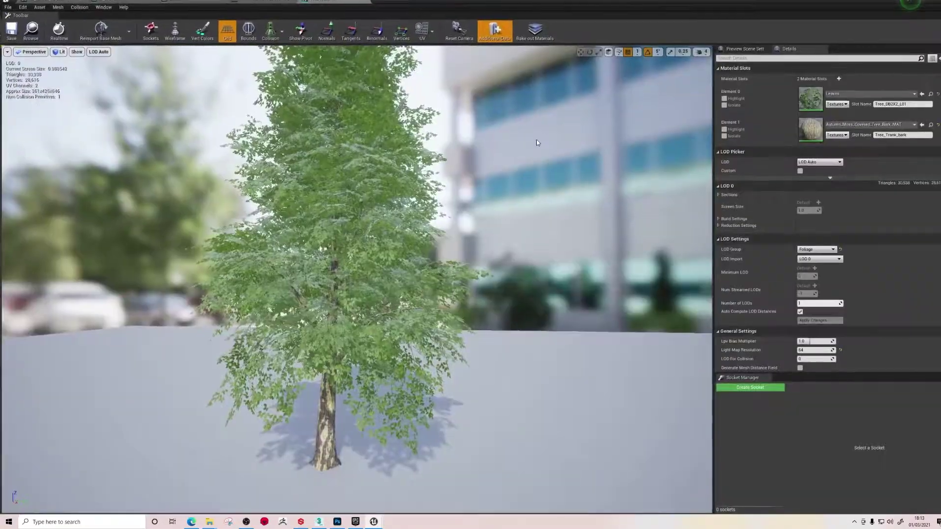
{"action": "left_click_drag", "start_coordinate": [344, 421], "coordinate": [378, 373]}
{"action": "right_click_drag", "start_coordinate": [378, 372], "coordinate": [363, 414]}
{"action": "key", "text": "e"}
{"action": "key", "text": "s"}
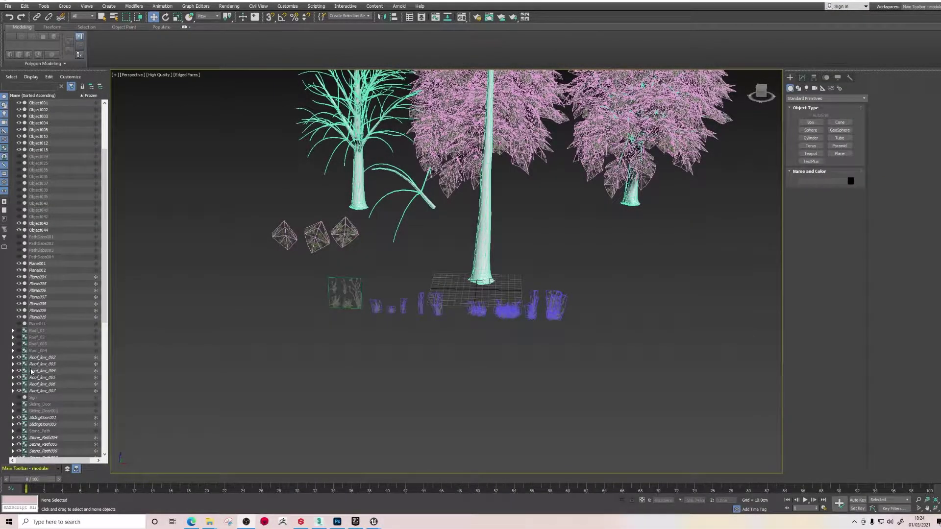
Examine the grass texture plane and the leaf cards placed beside the tree models.
{"action": "scroll", "coordinate": [480, 278], "scroll_direction": "up", "scroll_amount": 3}
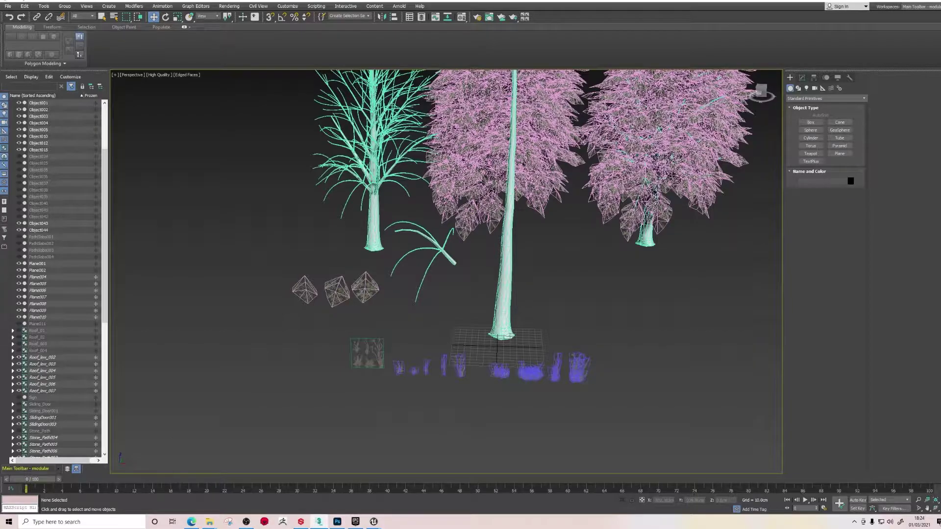
{"action": "scroll", "coordinate": [441, 397], "scroll_direction": "up", "scroll_amount": 6}
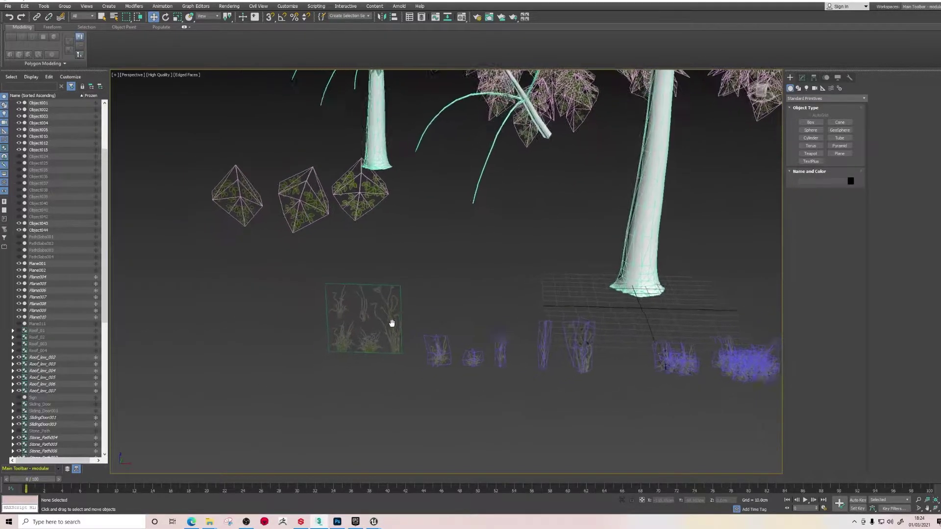
{"action": "left_click", "coordinate": [389, 327]}
{"action": "scroll", "coordinate": [395, 357], "scroll_direction": "up", "scroll_amount": 3}
{"action": "left_click", "coordinate": [422, 366]}
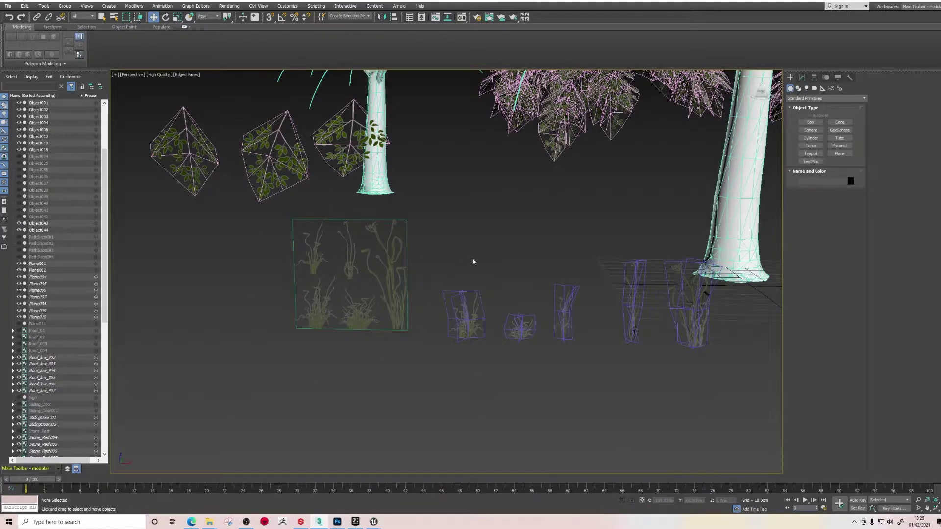
{"action": "middle_click_drag", "start_coordinate": [428, 245], "coordinate": [487, 256]}
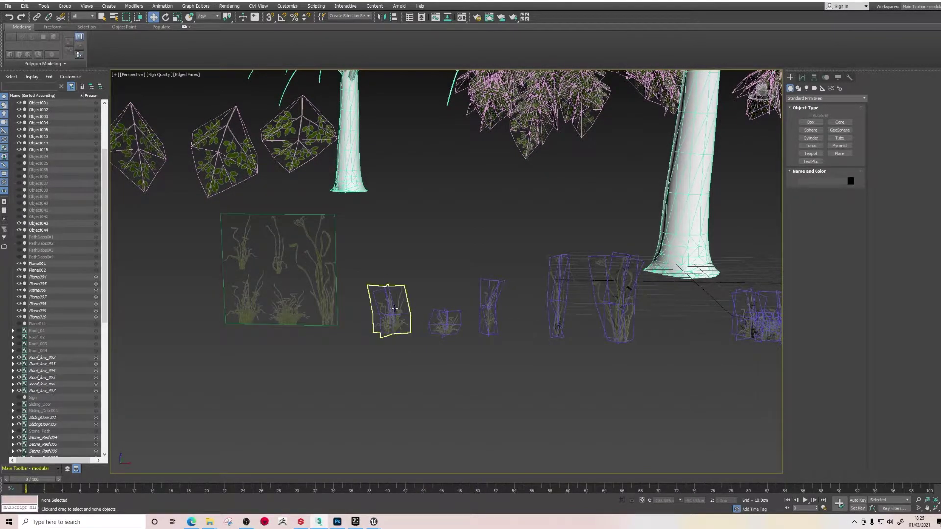
Inspect the single and clustered grass meshes along the row, and select the grass texture plane.
{"action": "left_click", "coordinate": [437, 322]}
{"action": "left_click", "coordinate": [490, 308]}
{"action": "left_click", "coordinate": [559, 297]}
{"action": "left_click", "coordinate": [617, 301]}
{"action": "left_click", "coordinate": [560, 368]}
{"action": "scroll", "coordinate": [545, 380], "scroll_direction": "down", "scroll_amount": 5}
{"action": "scroll", "coordinate": [543, 370], "scroll_direction": "up", "scroll_amount": 6}
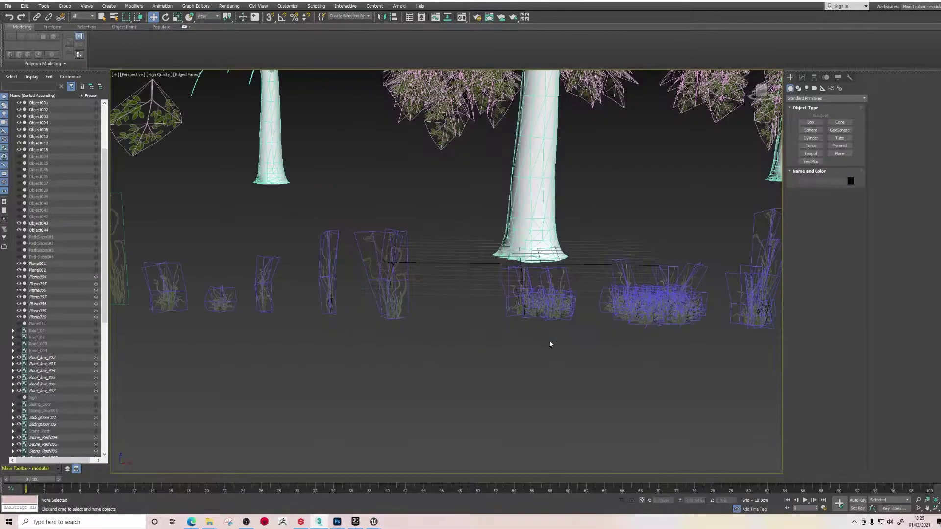
{"action": "middle_click_drag", "start_coordinate": [646, 362], "coordinate": [590, 365]}
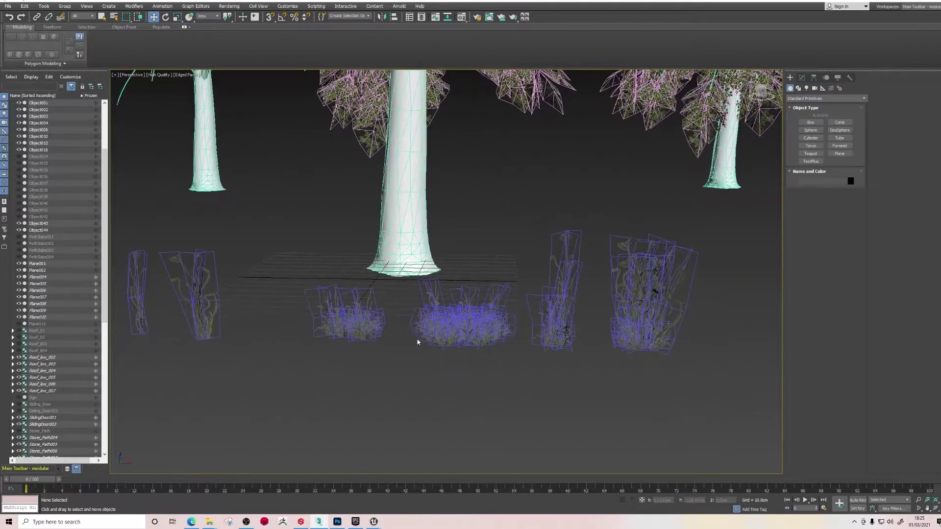
{"action": "left_click_drag", "start_coordinate": [668, 366], "coordinate": [666, 363]}
{"action": "left_click", "coordinate": [538, 396]}
{"action": "middle_click_drag", "start_coordinate": [248, 388], "coordinate": [368, 379]}
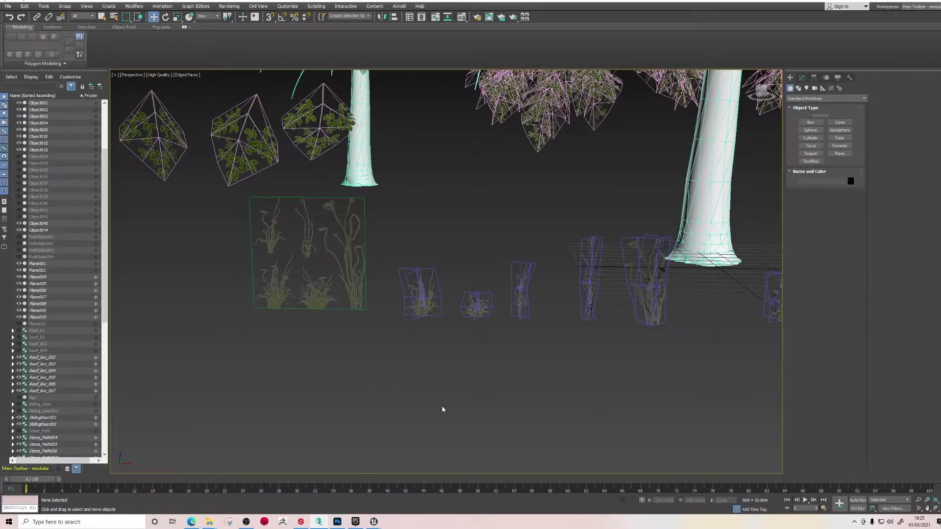
{"action": "left_click", "coordinate": [304, 255]}
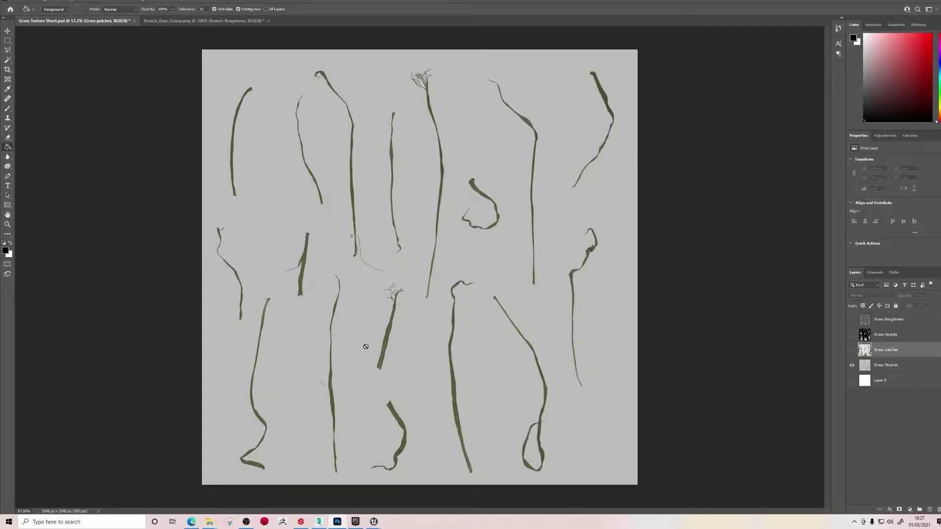
Inspect the individual grass strands up close, and replace the visible Grass Strands layer with the Grass patches layer.
{"action": "left_click", "coordinate": [7, 30]}
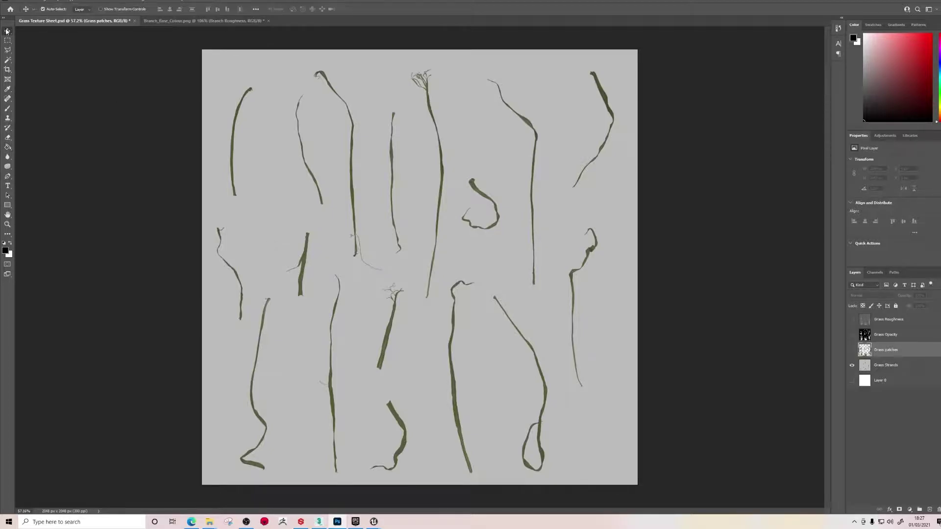
{"action": "scroll", "coordinate": [437, 151], "scroll_direction": "up", "scroll_amount": 10, "text": "alt"}
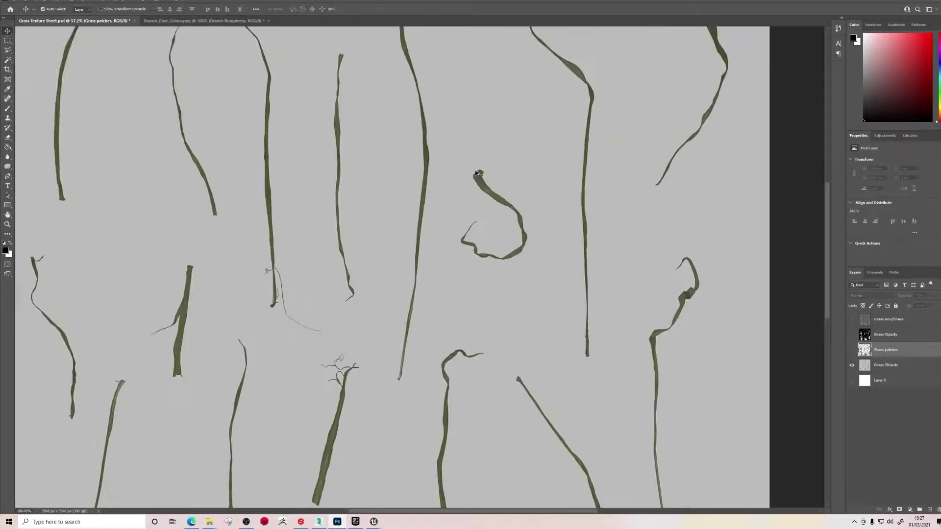
{"action": "scroll", "coordinate": [371, 159], "scroll_direction": "down", "scroll_amount": 7, "text": "alt"}
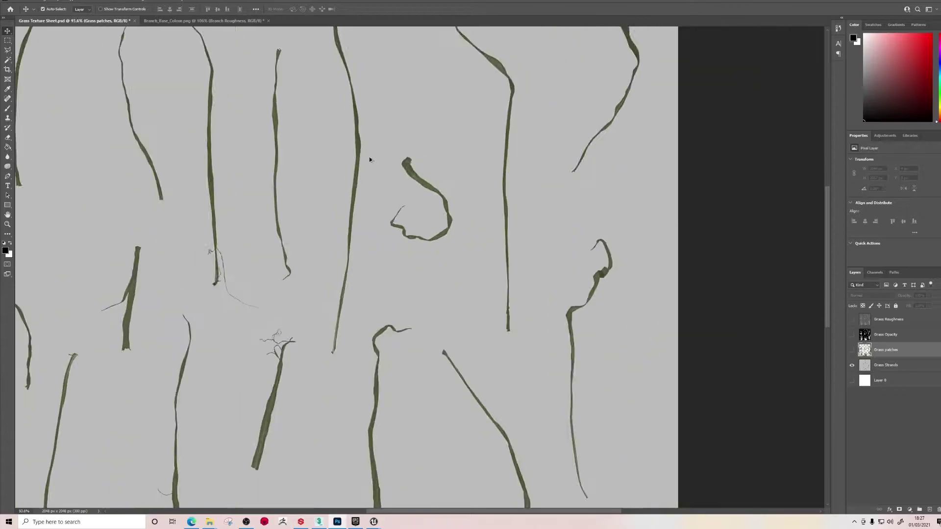
{"action": "scroll", "coordinate": [370, 159], "scroll_direction": "down", "scroll_amount": 3, "text": "alt"}
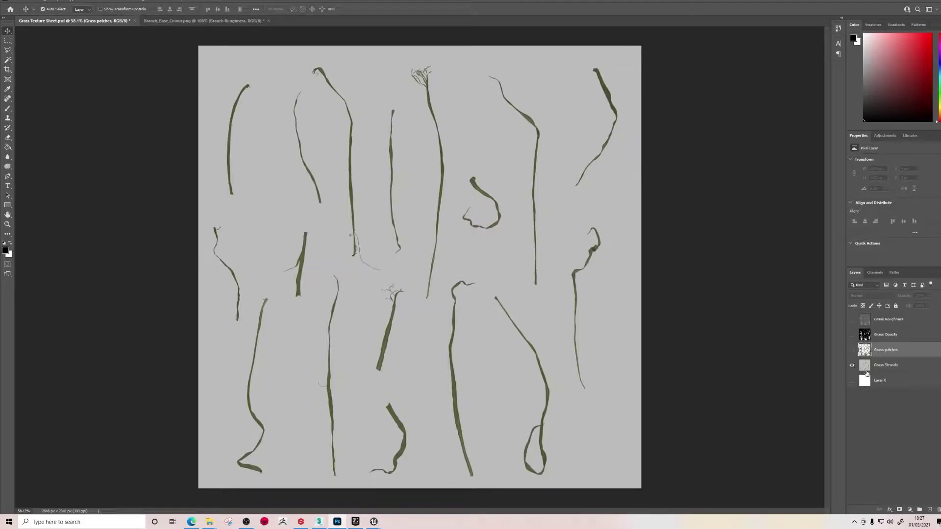
{"action": "left_click", "coordinate": [852, 365]}
{"action": "left_click", "coordinate": [852, 350]}
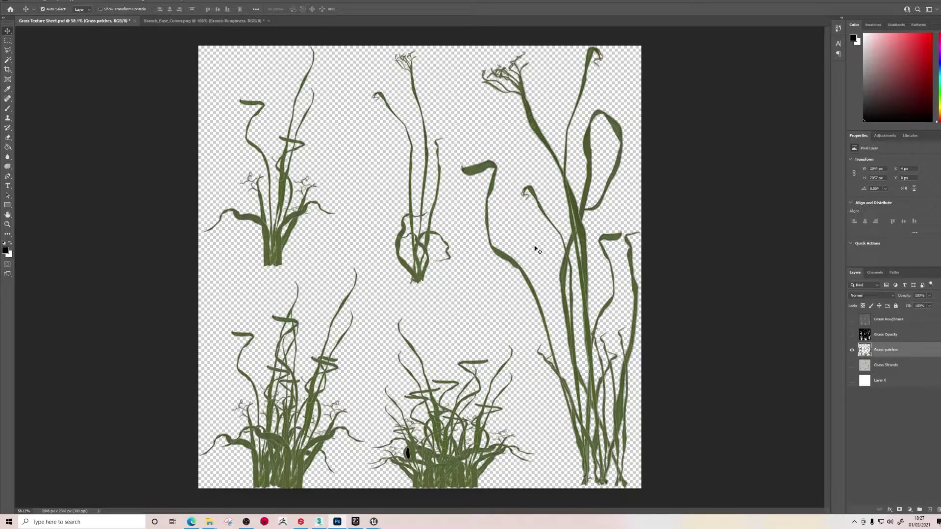
Check the grass plane in 3ds Max, and compare the Grass Opacity layer with the Grass patches layer in Photoshop.
{"action": "left_click", "coordinate": [319, 521]}
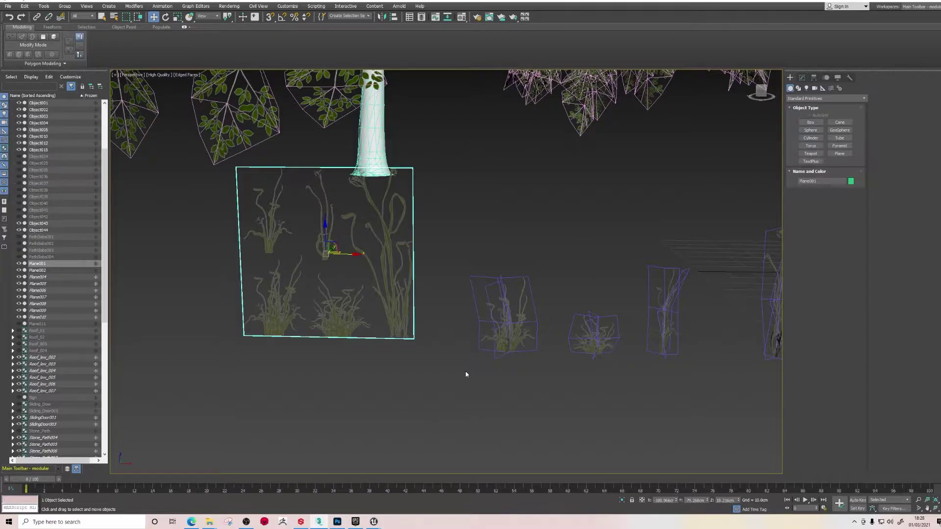
{"action": "left_click", "coordinate": [338, 522]}
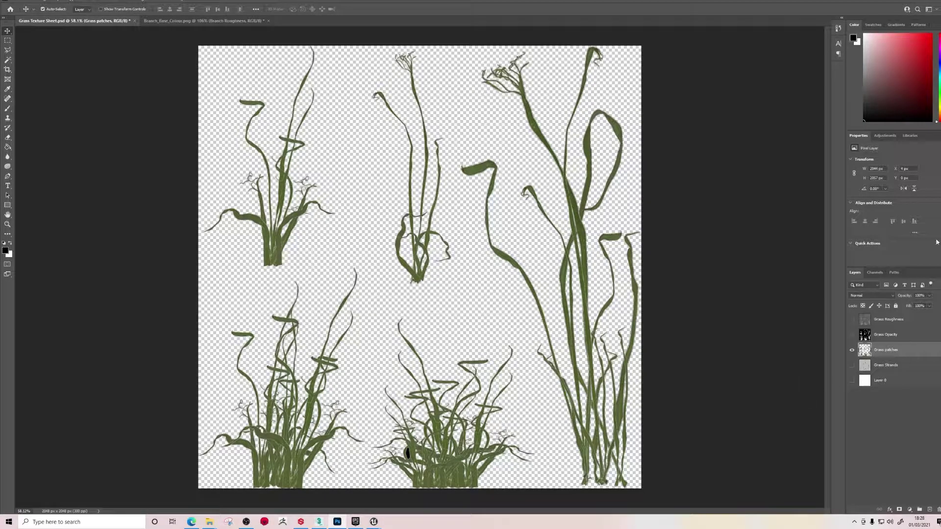
{"action": "left_click", "coordinate": [852, 350]}
{"action": "left_click", "coordinate": [852, 334]}
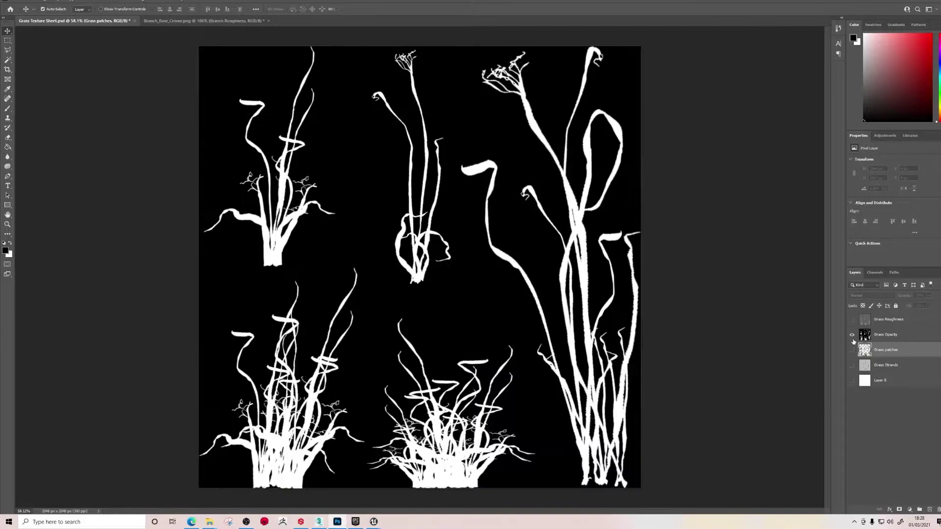
{"action": "left_click", "coordinate": [852, 349]}
{"action": "left_click", "coordinate": [851, 335]}
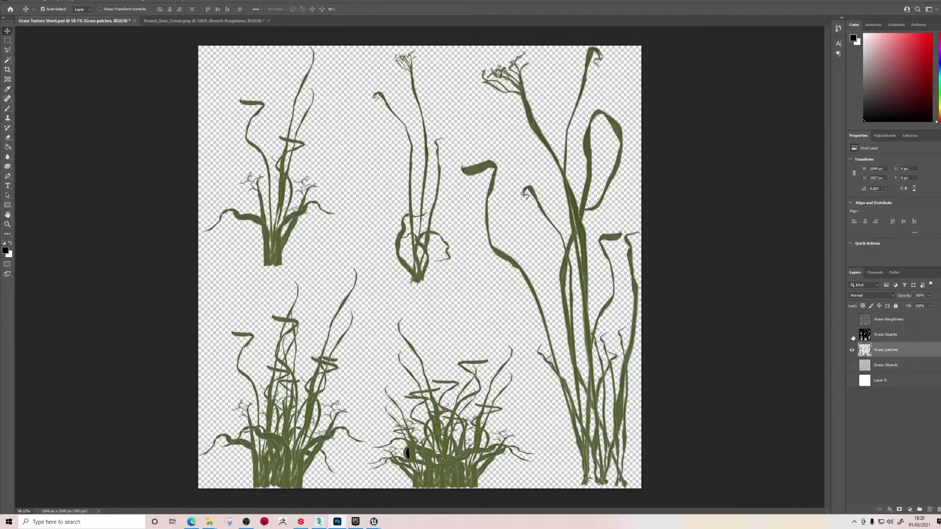
Select the Grass patches background with the Magic Wand, extend it to similar areas, check it over Grass Opacity, and deselect.
{"action": "left_click", "coordinate": [7, 60]}
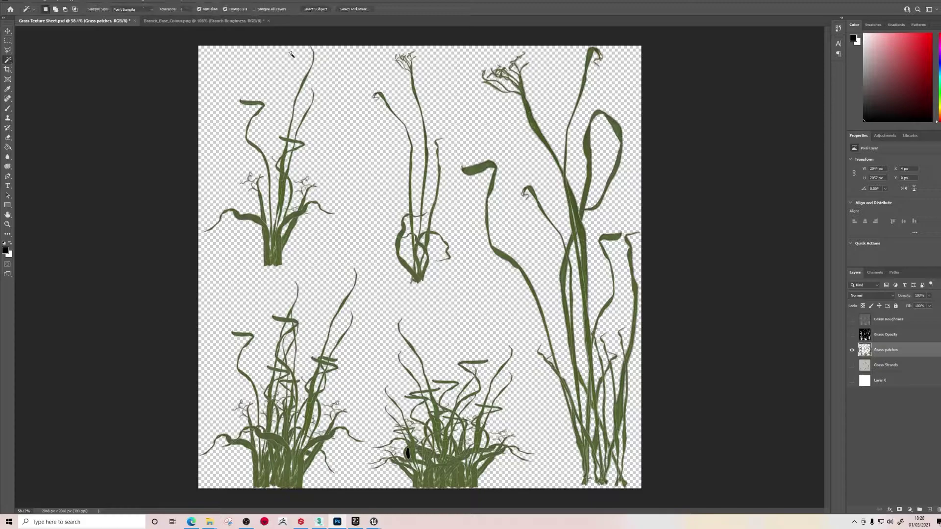
{"action": "left_click", "coordinate": [277, 71]}
{"action": "right_click", "coordinate": [277, 71]}
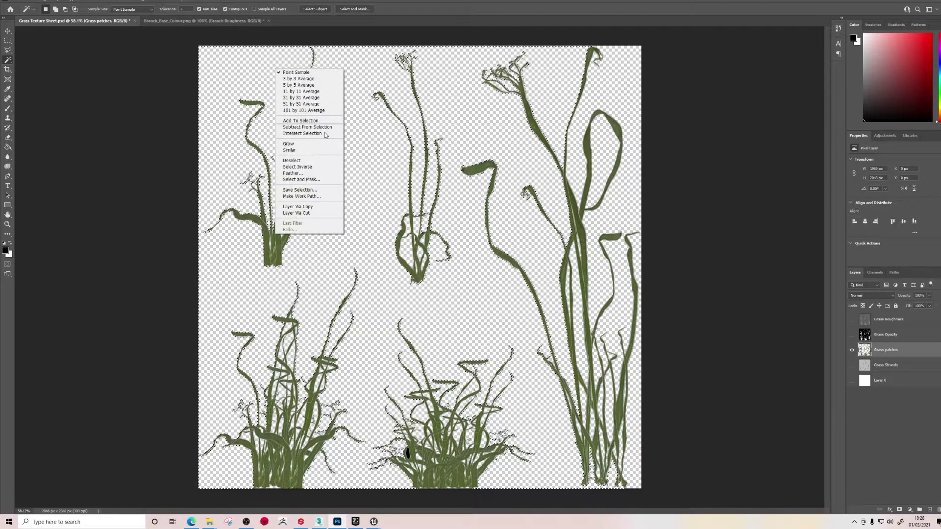
{"action": "left_click", "coordinate": [304, 152]}
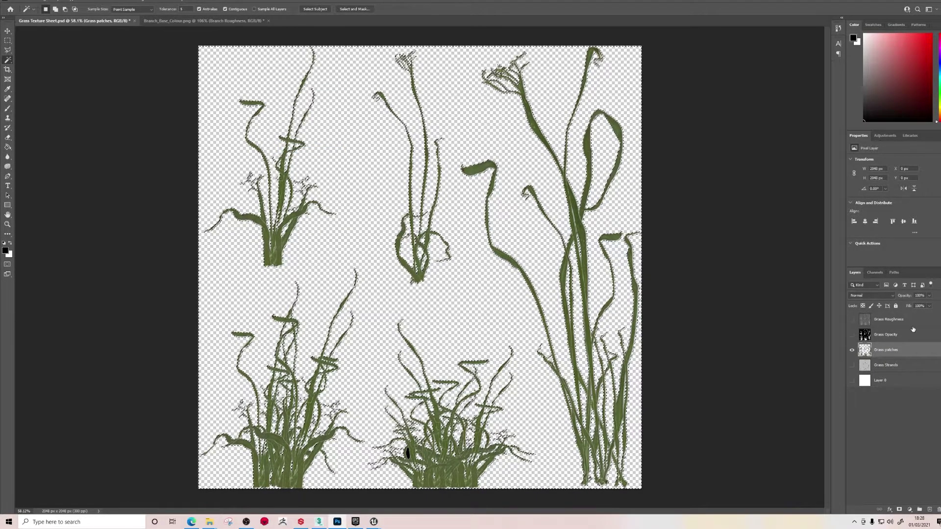
{"action": "left_click", "coordinate": [908, 337]}
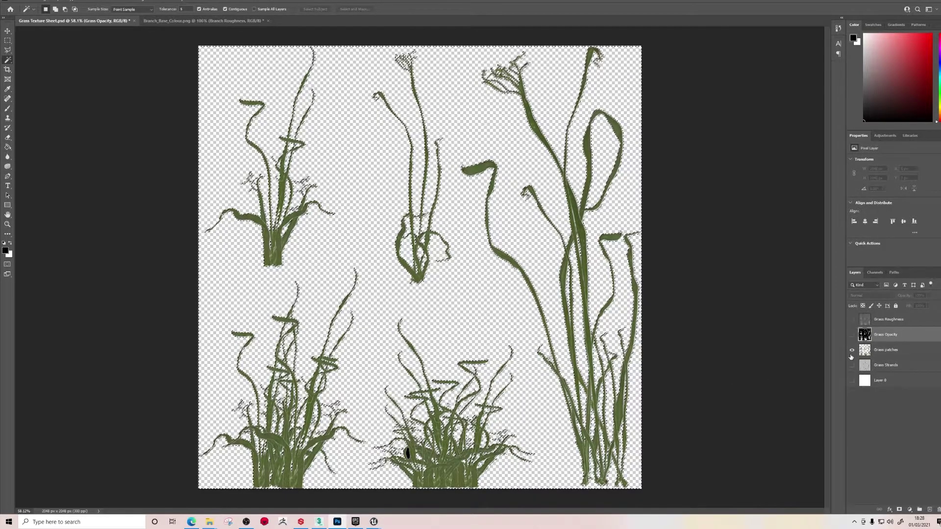
{"action": "left_click", "coordinate": [852, 350]}
{"action": "left_click", "coordinate": [852, 335]}
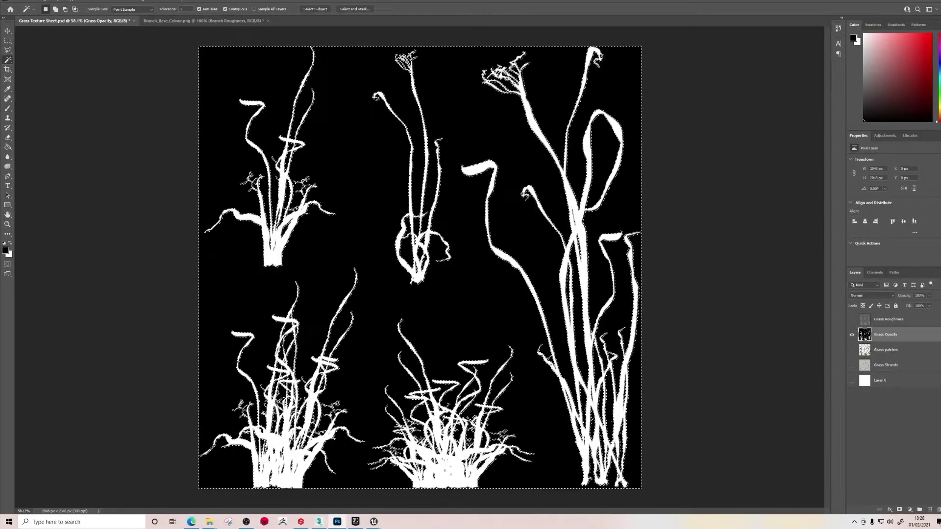
{"action": "key", "text": "ctrl+d"}
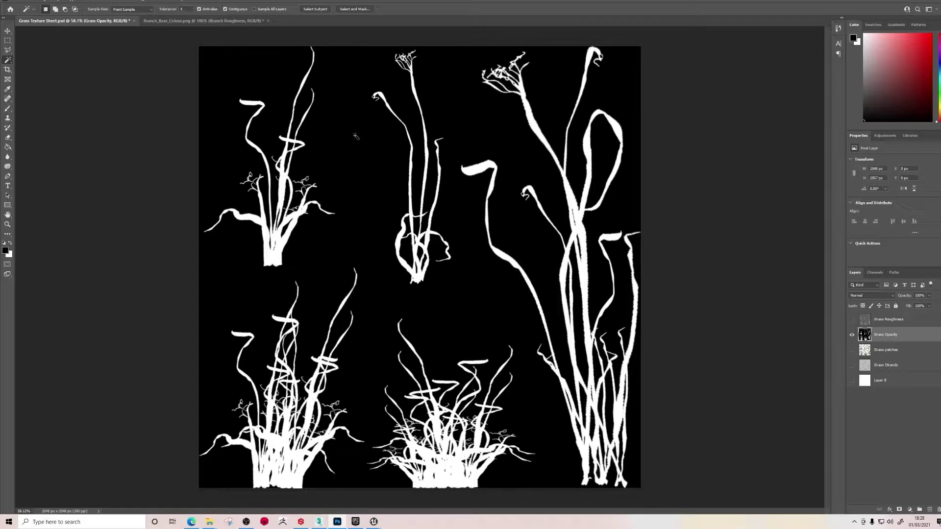
Compare the Grass patches, Grass Opacity and Grass Roughness layers by showing one at a time, ending with Grass patches visible.
{"action": "left_click", "coordinate": [852, 335]}
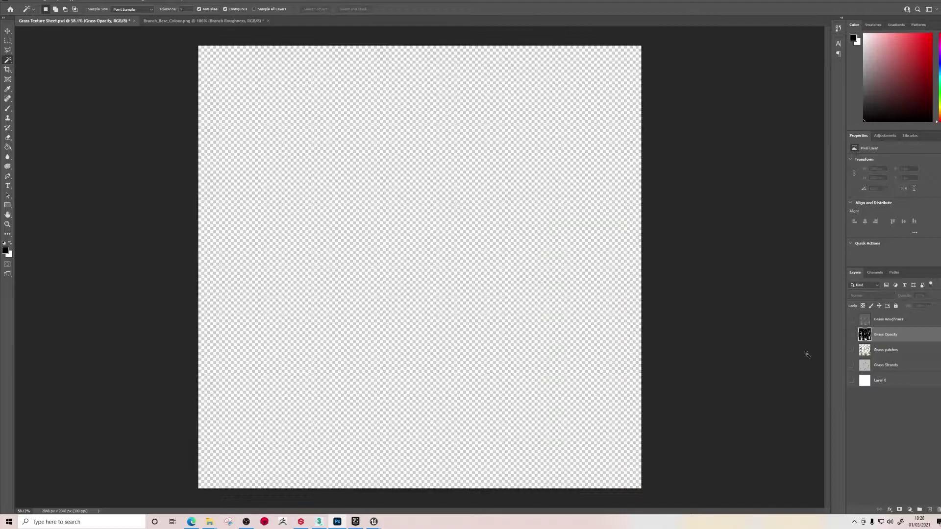
{"action": "left_click", "coordinate": [852, 351]}
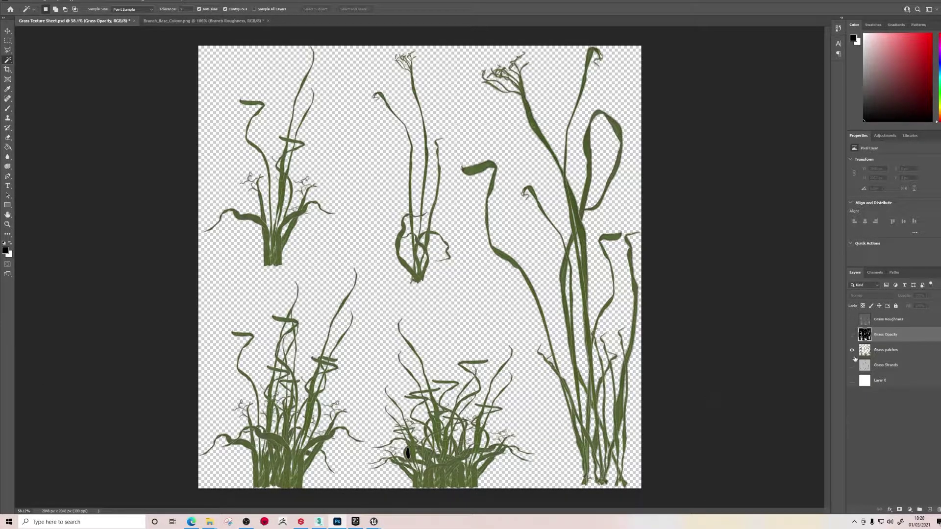
{"action": "left_click", "coordinate": [852, 350]}
{"action": "left_click", "coordinate": [852, 335]}
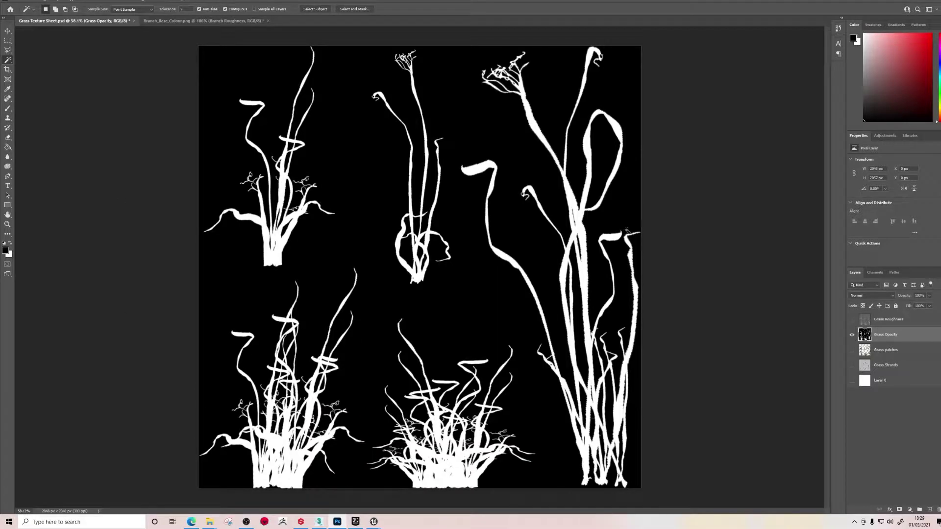
{"action": "left_click", "coordinate": [852, 335]}
{"action": "left_click", "coordinate": [852, 336]}
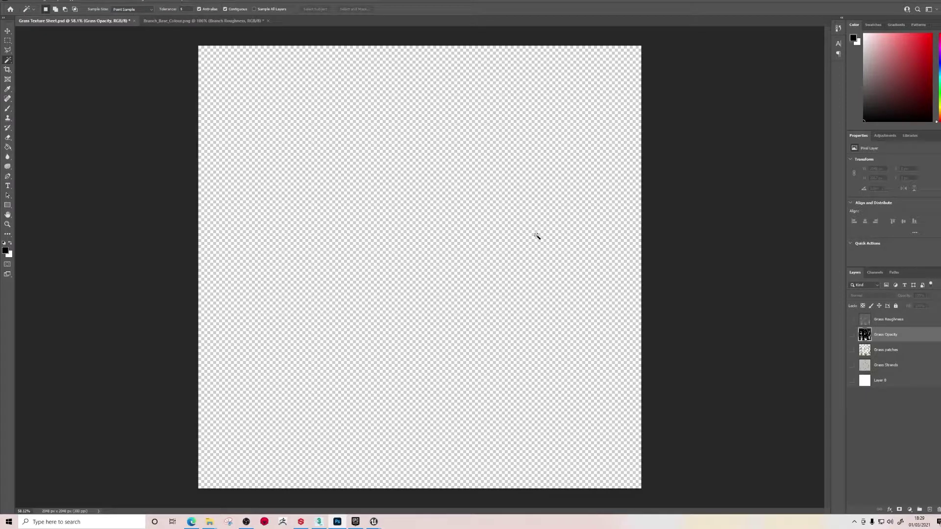
{"action": "left_click", "coordinate": [852, 320]}
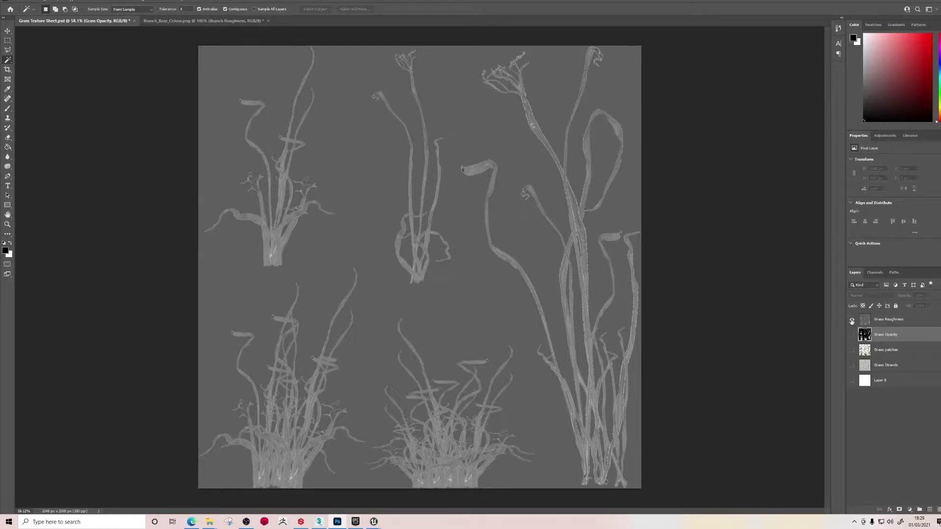
{"action": "left_click", "coordinate": [852, 320]}
{"action": "left_click", "coordinate": [852, 350]}
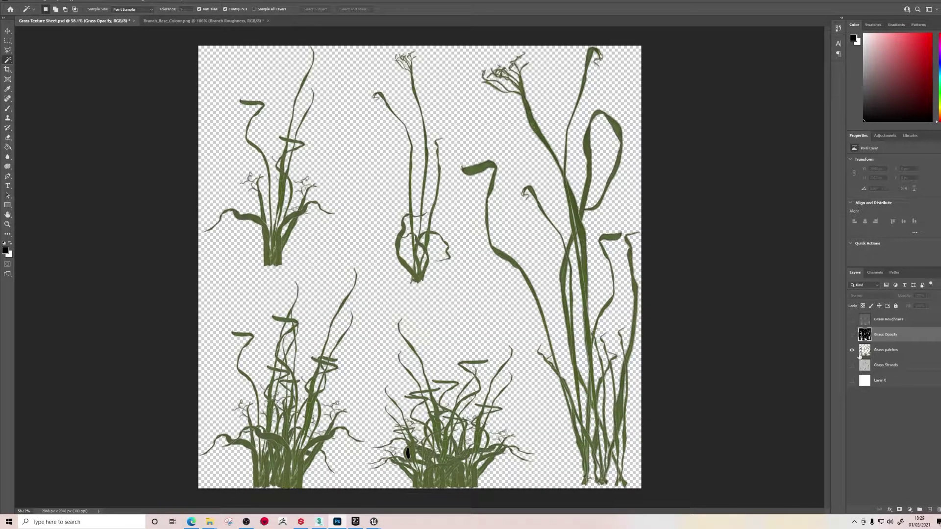
Duplicate the Grass patches layer and try a Black & White adjustment on the copy with cyans at 300% and magentas at -200%.
{"action": "left_click", "coordinate": [879, 358]}
{"action": "key", "text": "ctrl+j"}
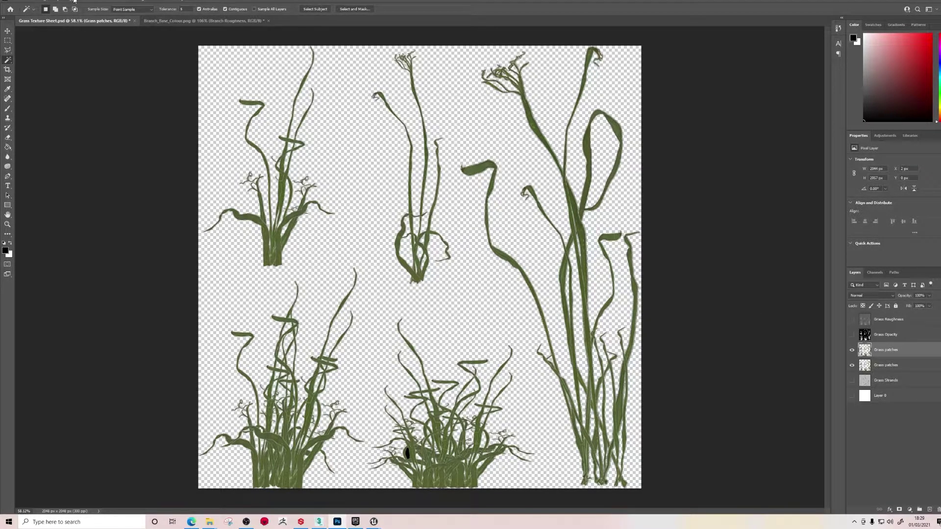
{"action": "left_click", "coordinate": [46, 2]}
{"action": "mouse_move", "coordinate": [50, 21]}
{"action": "left_click", "coordinate": [135, 70]}
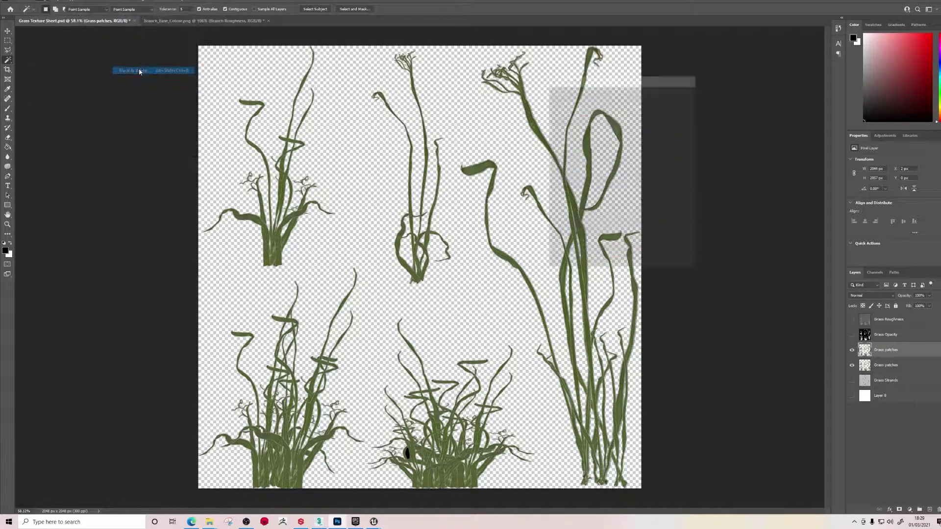
{"action": "left_click_drag", "start_coordinate": [601, 155], "coordinate": [646, 155]}
{"action": "left_click_drag", "start_coordinate": [563, 151], "coordinate": [618, 117]}
{"action": "left_click_drag", "start_coordinate": [633, 192], "coordinate": [554, 209]}
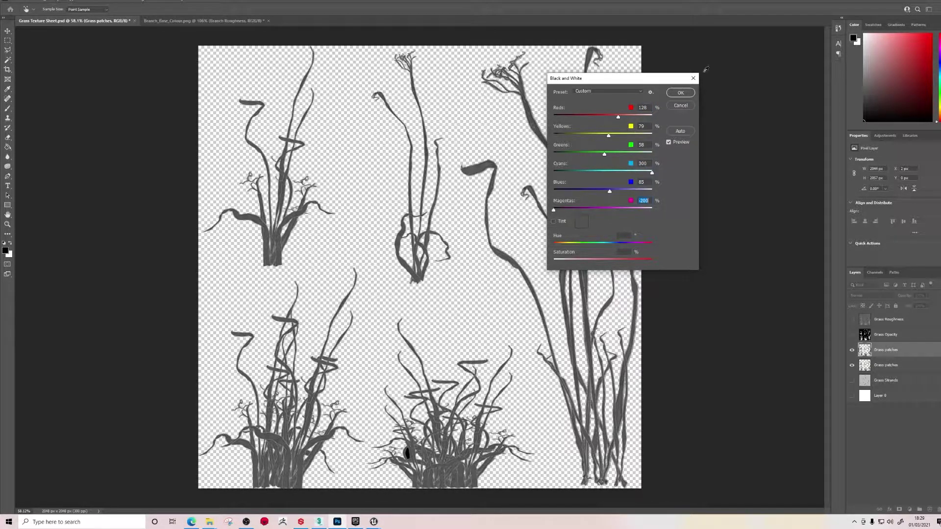
{"action": "left_click", "coordinate": [681, 106]}
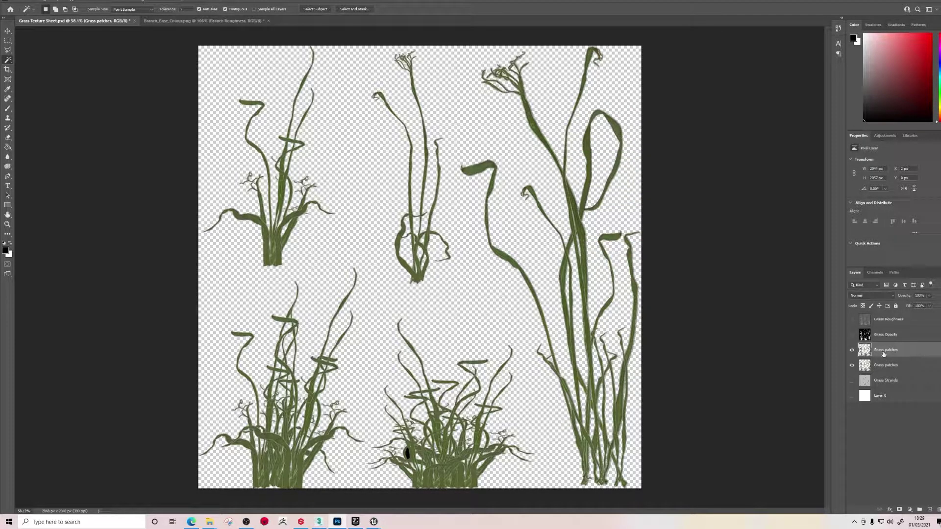
Delete the duplicate Grass patches layer and return to the original Grass patches layer.
{"action": "left_click", "coordinate": [894, 341]}
{"action": "left_click", "coordinate": [897, 356]}
{"action": "key", "text": "Delete"}
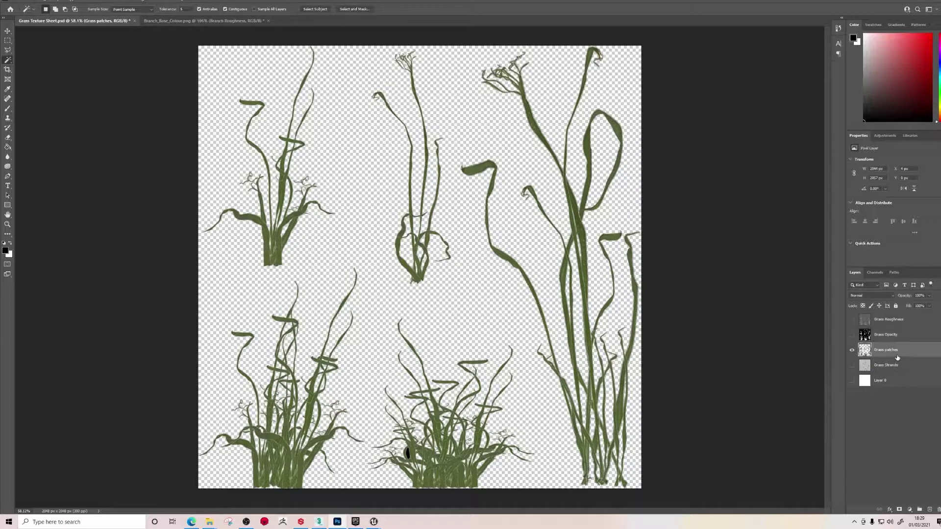
{"action": "left_click", "coordinate": [852, 350], "text": "alt"}
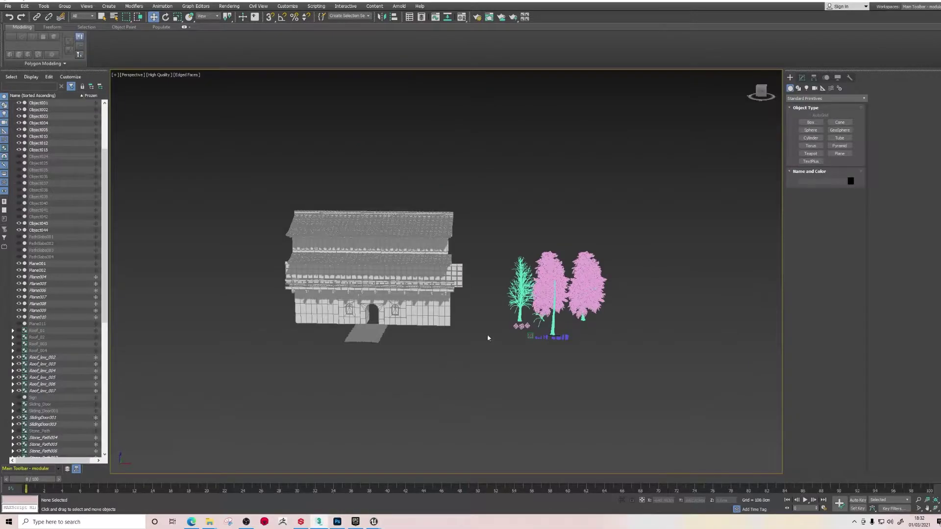
Switch to 3ds Max, select the crossed-plane grass clump beside the flat texture plane, and open its UVs in the UV editor.
{"action": "scroll", "coordinate": [487, 338], "scroll_direction": "up", "scroll_amount": 5}
{"action": "left_click", "coordinate": [524, 353]}
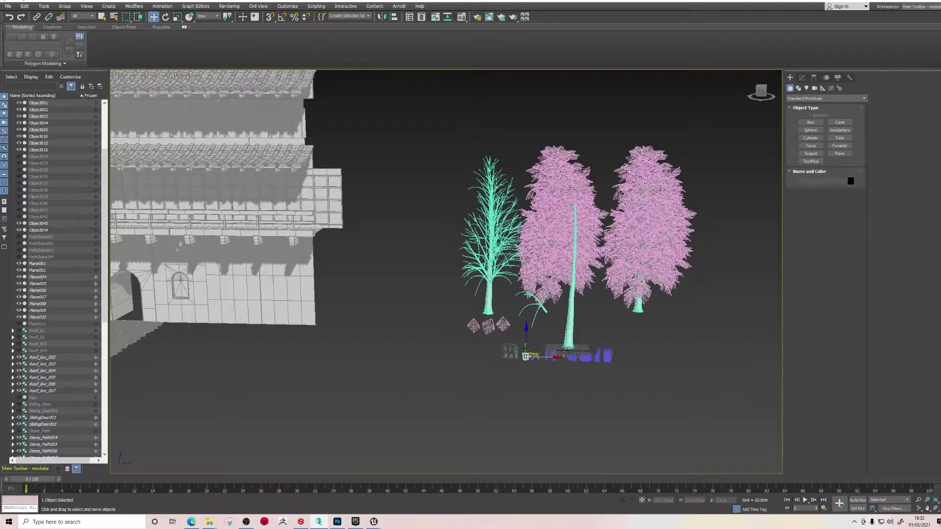
{"action": "key", "text": "z"}
{"action": "middle_click_drag", "start_coordinate": [476, 320], "coordinate": [440, 310], "text": "alt"}
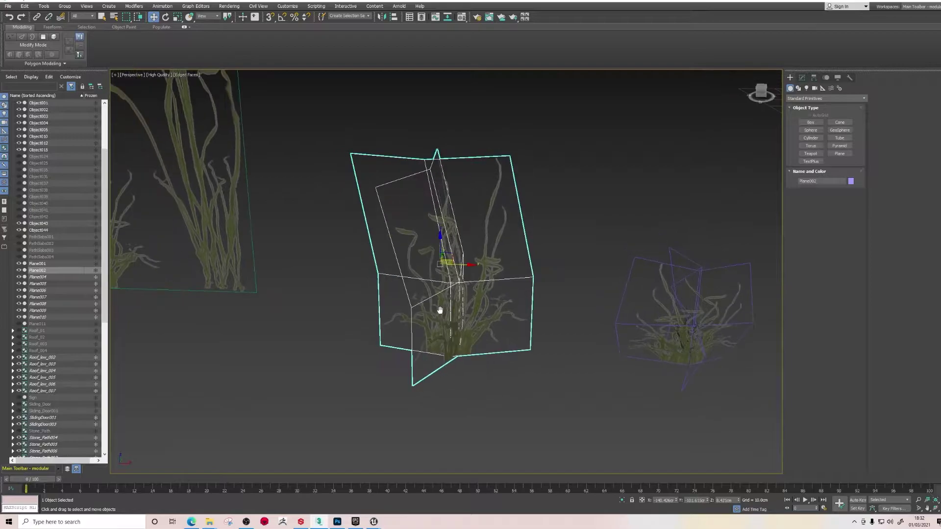
{"action": "left_click", "coordinate": [802, 78]}
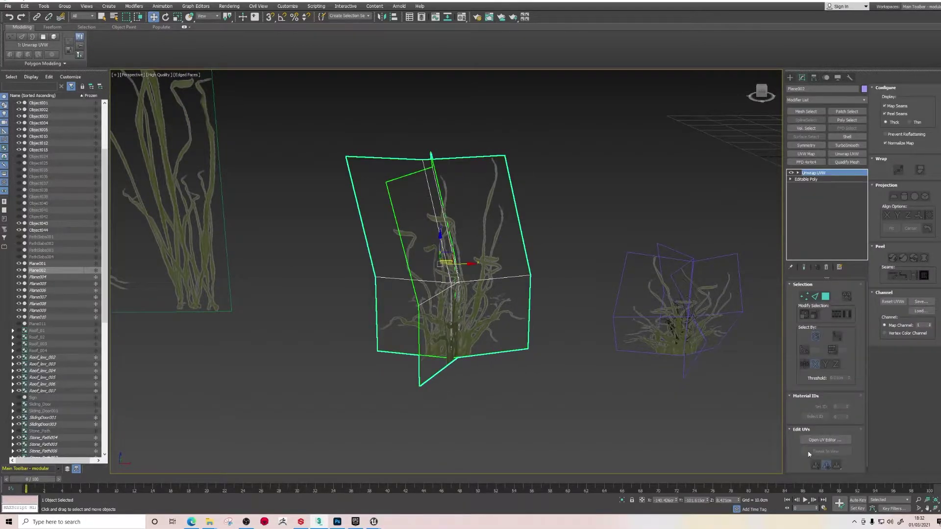
{"action": "left_click", "coordinate": [819, 441]}
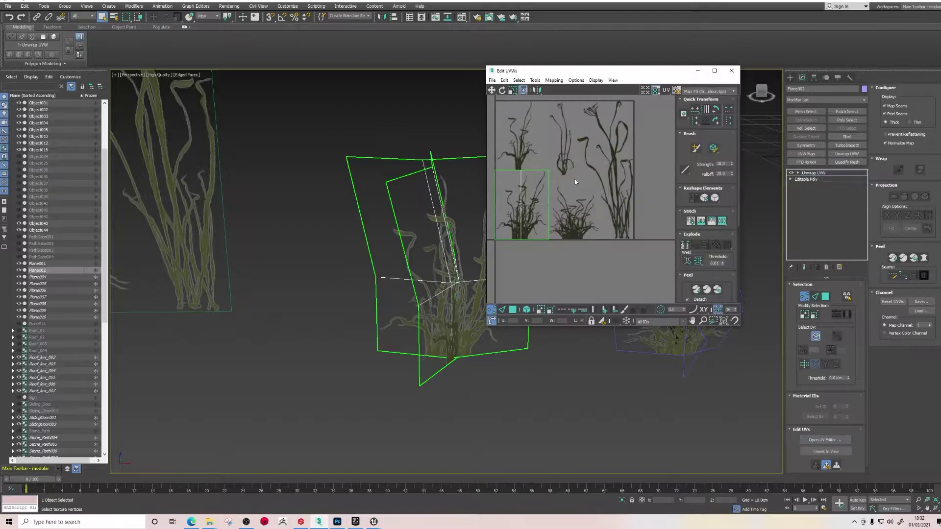
Compare the grass clump's planes with their placement on the texture sheet, look at the neighbouring clumps, and close the UV editor.
{"action": "middle_click_drag", "start_coordinate": [435, 217], "coordinate": [336, 211], "text": "alt"}
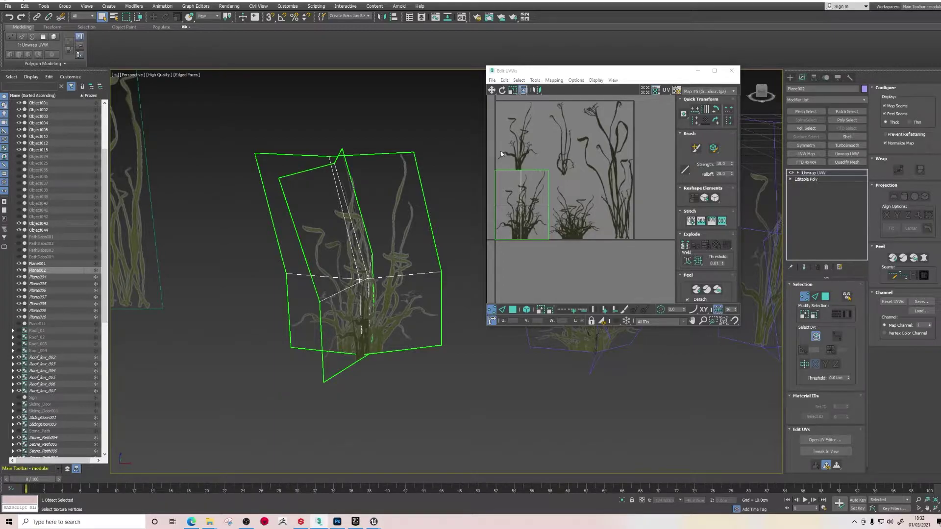
{"action": "scroll", "coordinate": [434, 341], "scroll_direction": "down", "scroll_amount": 3}
{"action": "middle_click_drag", "start_coordinate": [435, 341], "coordinate": [330, 314], "text": "alt"}
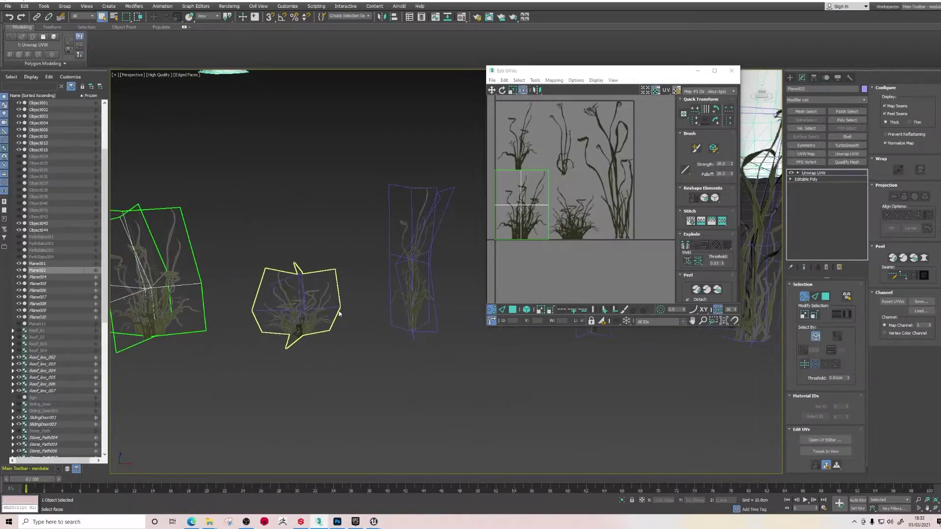
{"action": "middle_click_drag", "start_coordinate": [294, 361], "coordinate": [242, 364]}
{"action": "middle_click_drag", "start_coordinate": [454, 372], "coordinate": [493, 368]}
{"action": "left_click", "coordinate": [731, 71]}
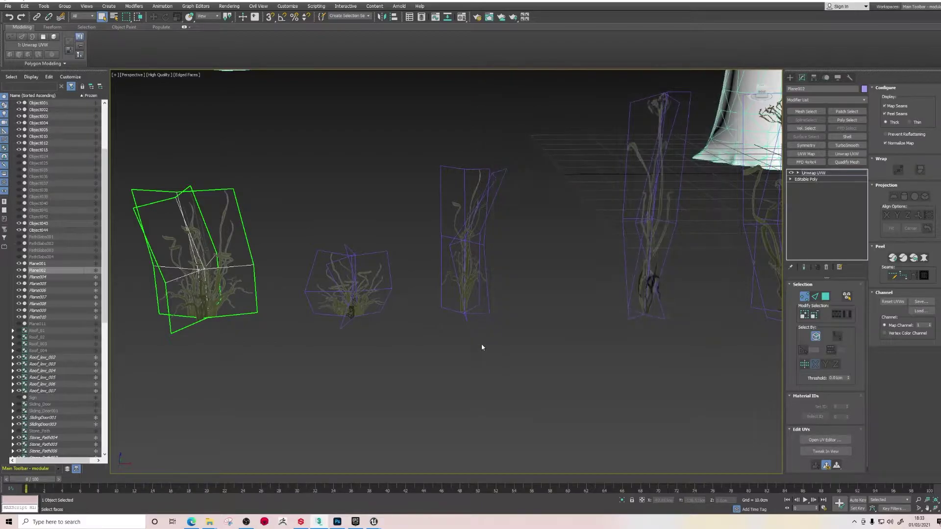
Examine the remaining grass mesh variants in the row, from single clumps to dense patches around the tree trunk.
{"action": "scroll", "coordinate": [458, 325], "scroll_direction": "down", "scroll_amount": 4}
{"action": "middle_click_drag", "start_coordinate": [500, 321], "coordinate": [368, 322]}
{"action": "middle_click_drag", "start_coordinate": [461, 310], "coordinate": [338, 308]}
{"action": "scroll", "coordinate": [478, 273], "scroll_direction": "up", "scroll_amount": 6}
{"action": "middle_click_drag", "start_coordinate": [551, 312], "coordinate": [460, 294]}
{"action": "middle_click_drag", "start_coordinate": [387, 283], "coordinate": [496, 288]}
{"action": "scroll", "coordinate": [512, 269], "scroll_direction": "down", "scroll_amount": 4}
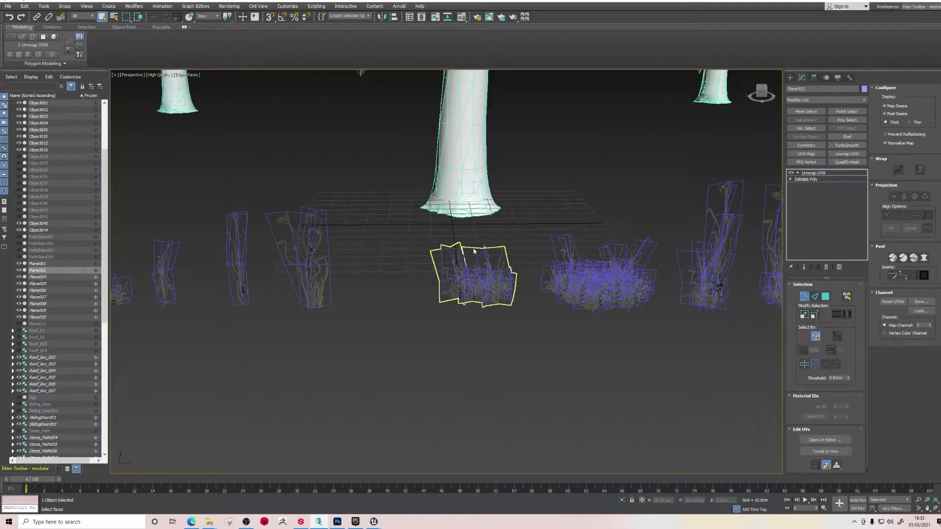
{"action": "scroll", "coordinate": [322, 307], "scroll_direction": "down", "scroll_amount": 4}
{"action": "middle_click_drag", "start_coordinate": [278, 198], "coordinate": [447, 208]}
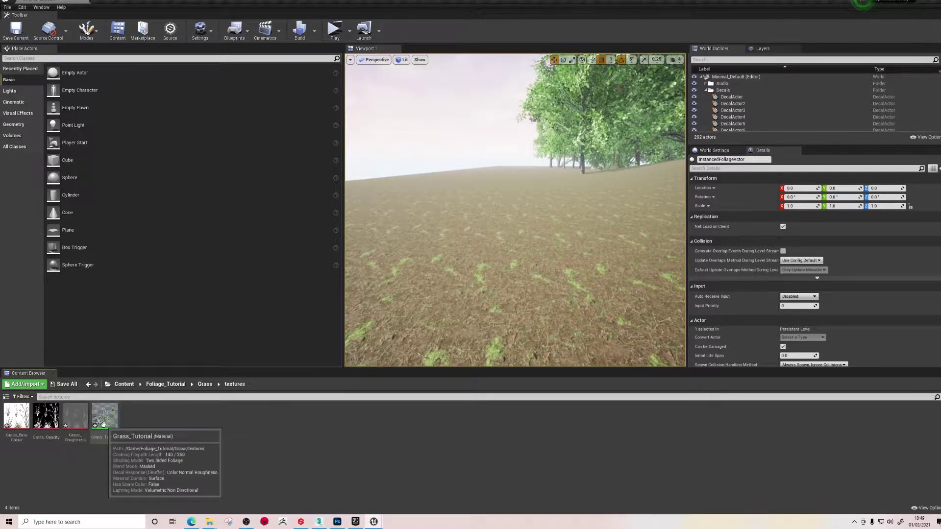
Switch to Unreal Engine and create a new material in the Grass textures folder.
{"action": "right_click", "coordinate": [181, 416]}
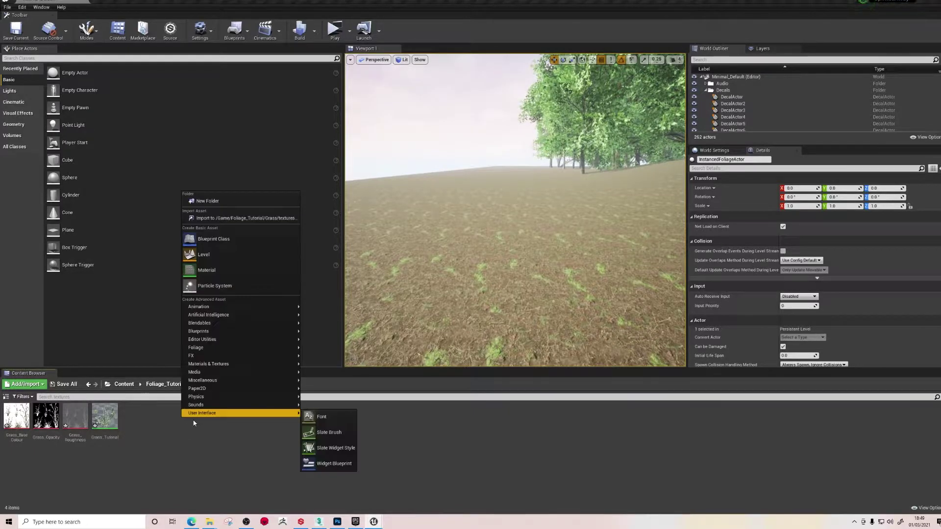
{"action": "left_click", "coordinate": [213, 272]}
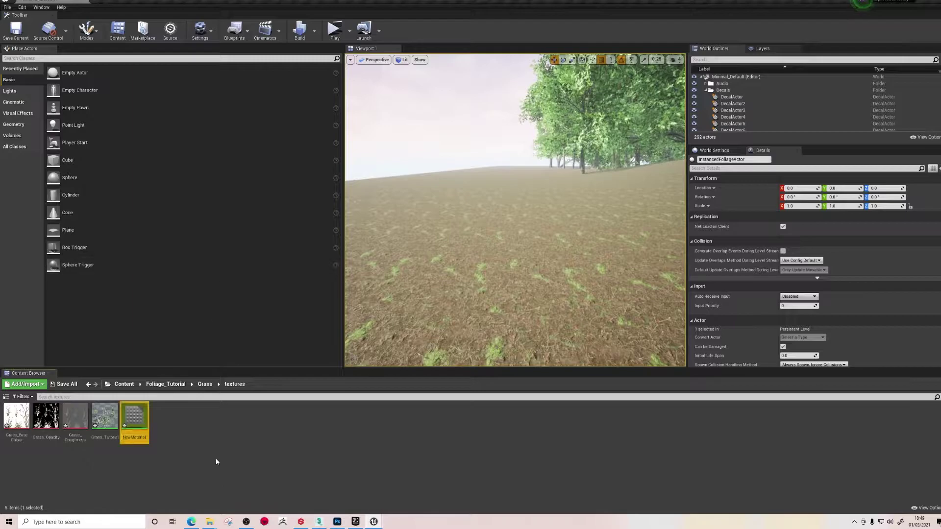
Open the Grass_Tutorial material and save it in its current state.
{"action": "double_click", "coordinate": [111, 415]}
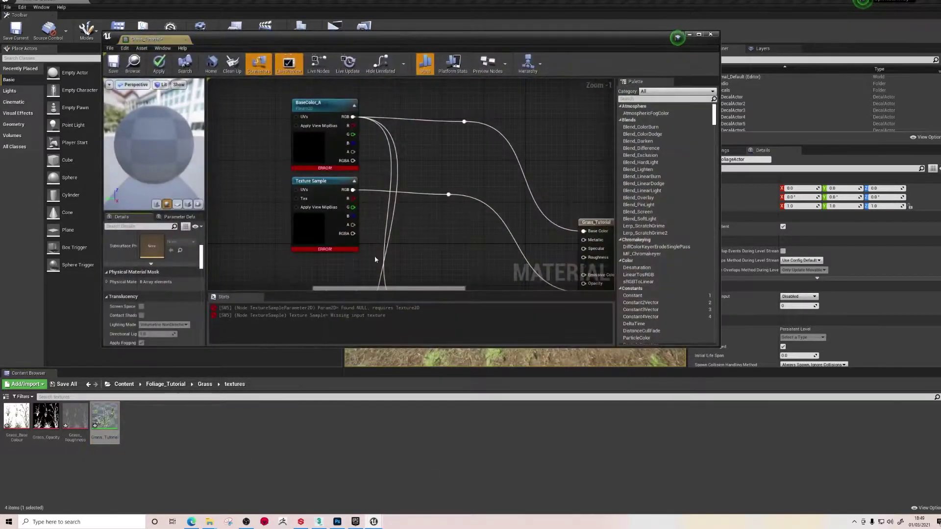
{"action": "left_click", "coordinate": [111, 59]}
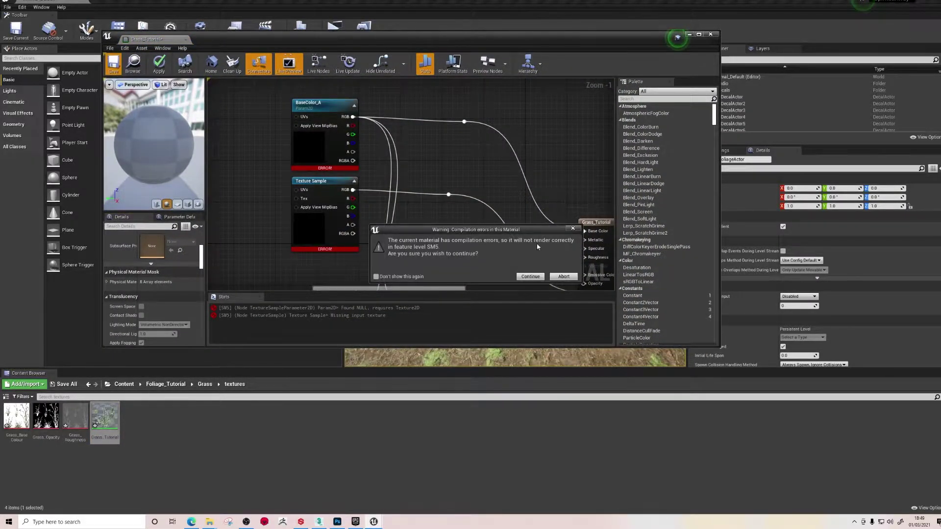
{"action": "left_click", "coordinate": [530, 277]}
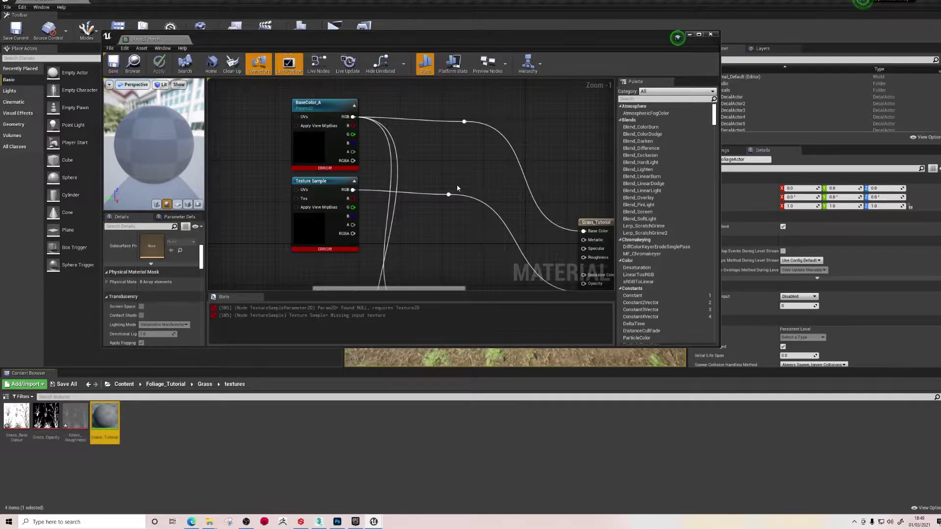
Select the Grass_Tutorial result node and review its material domain, blend mode, shading model and two-sided settings.
{"action": "scroll", "coordinate": [435, 166], "scroll_direction": "down", "scroll_amount": 2}
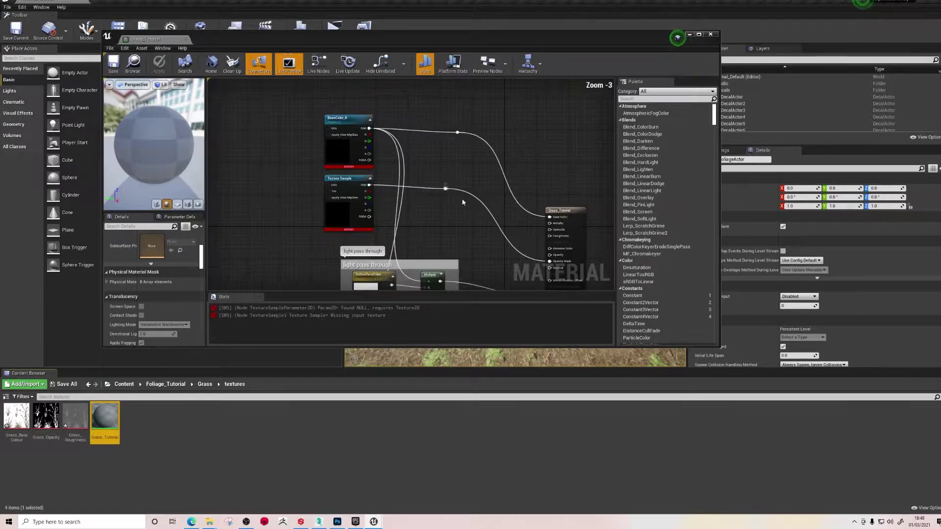
{"action": "right_click_drag", "start_coordinate": [474, 183], "coordinate": [329, 99]}
{"action": "left_click", "coordinate": [427, 134]}
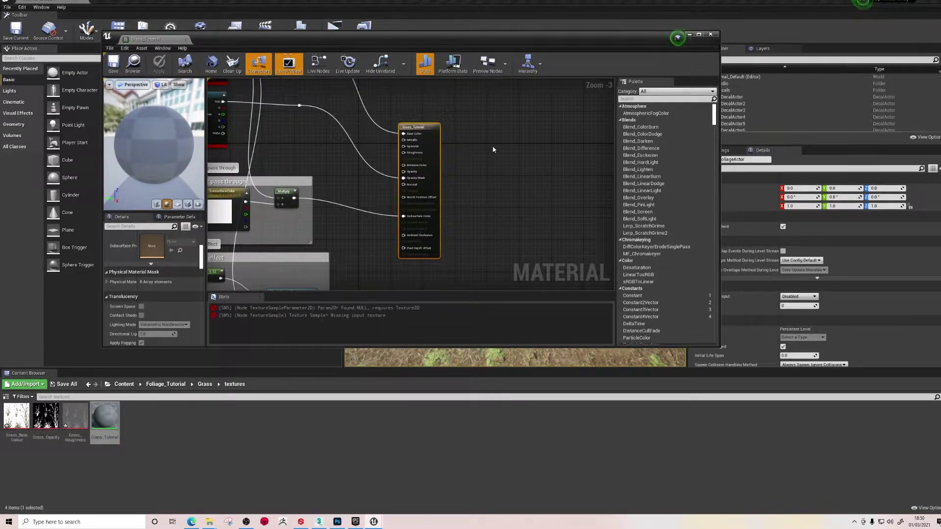
{"action": "right_click_drag", "start_coordinate": [495, 147], "coordinate": [513, 160]}
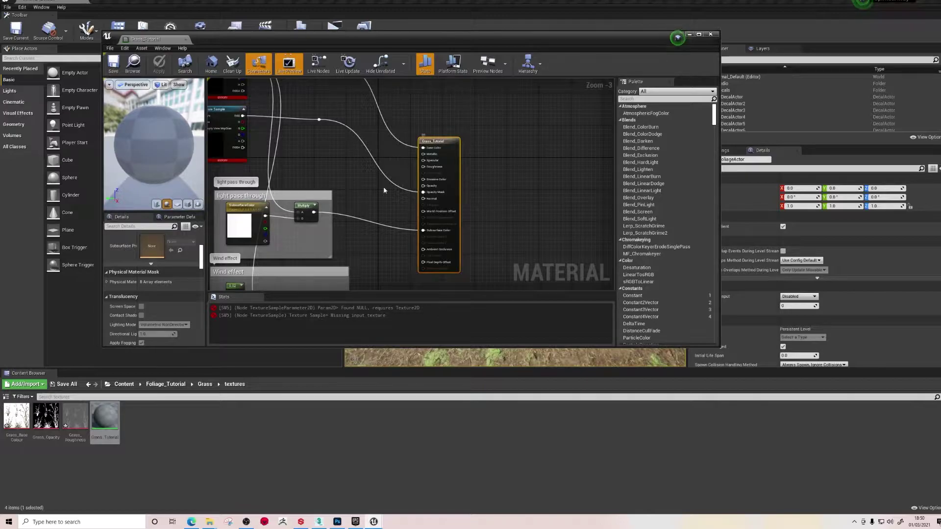
{"action": "scroll", "coordinate": [154, 313], "scroll_direction": "up", "scroll_amount": 5}
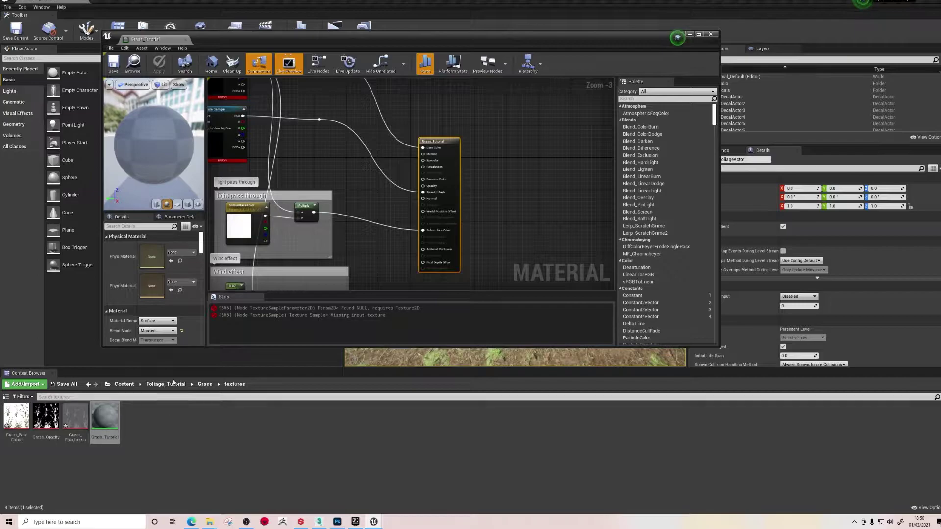
{"action": "left_click_drag", "start_coordinate": [225, 347], "coordinate": [225, 434]}
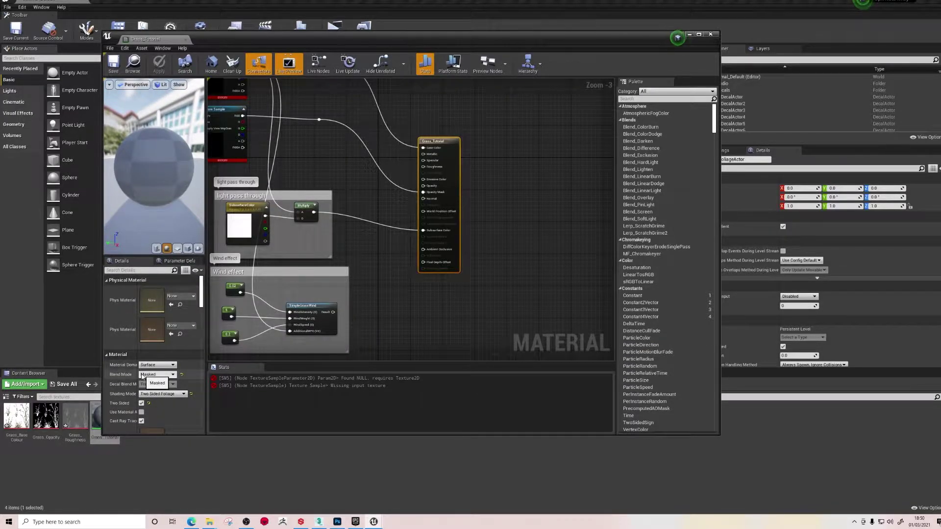
{"action": "scroll", "coordinate": [147, 372], "scroll_direction": "down", "scroll_amount": 1}
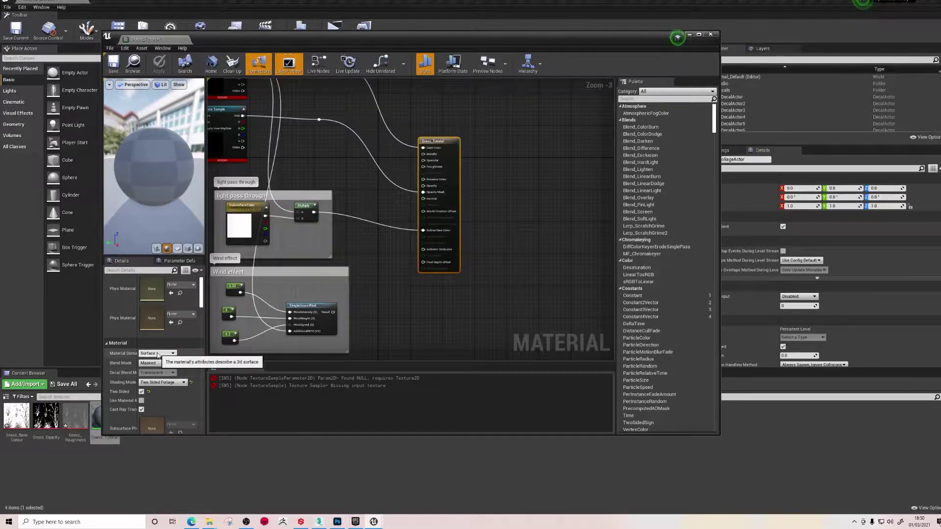
{"action": "mouse_move", "coordinate": [103, 354]}
{"action": "left_mouse_down"}
{"action": "mouse_move", "coordinate": [36, 354]}
{"action": "mouse_move", "coordinate": [94, 343]}
{"action": "left_mouse_up"}
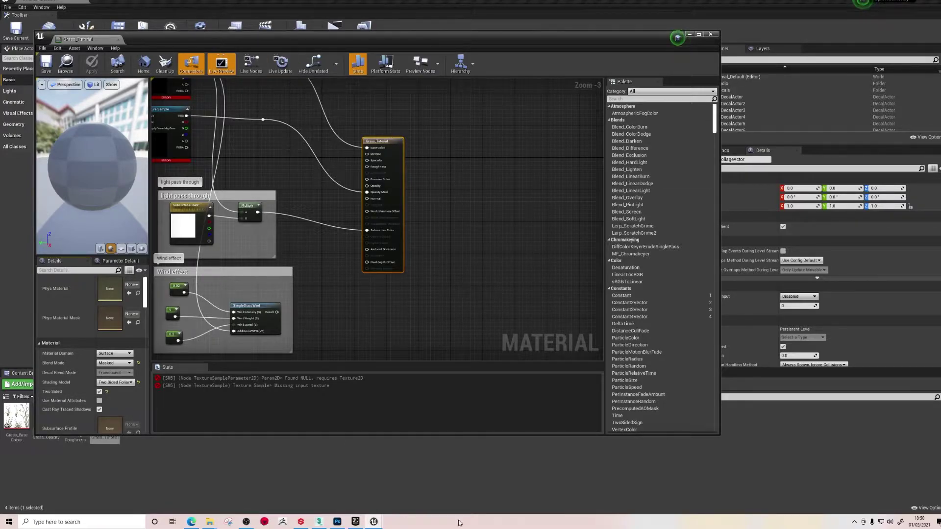
Assign the Grass_Base Colour texture to the BaseColor_A node and apply the material changes.
{"action": "left_click_drag", "start_coordinate": [345, 38], "coordinate": [468, 28]}
{"action": "left_click", "coordinate": [266, 55]}
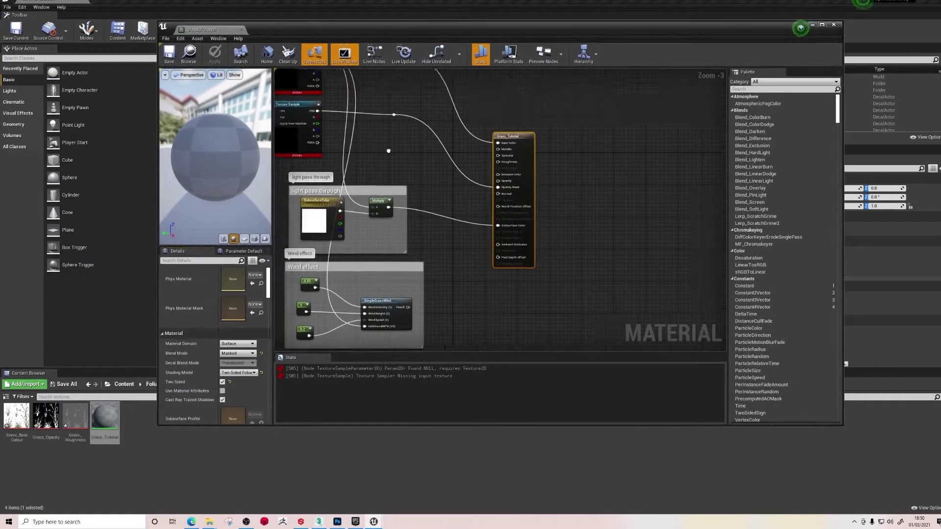
{"action": "left_click", "coordinate": [358, 142]}
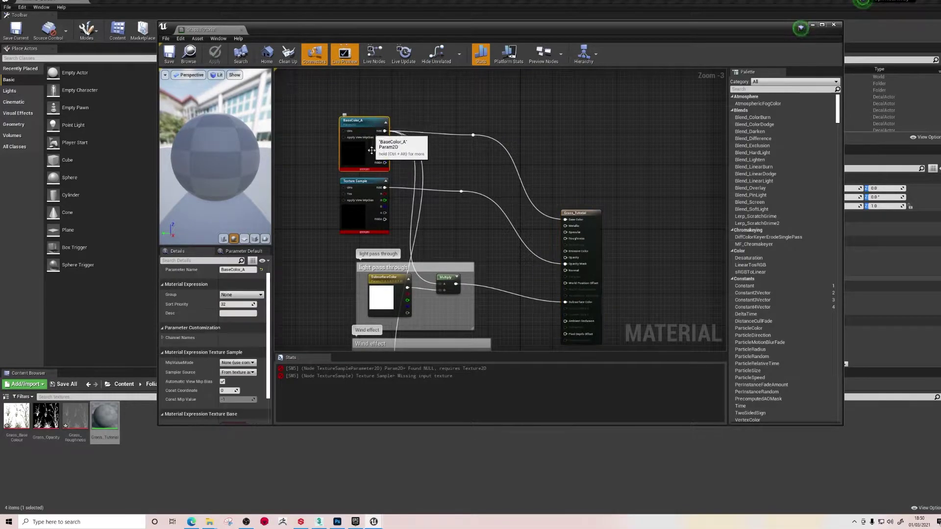
{"action": "left_click_drag", "start_coordinate": [223, 431], "coordinate": [225, 485]}
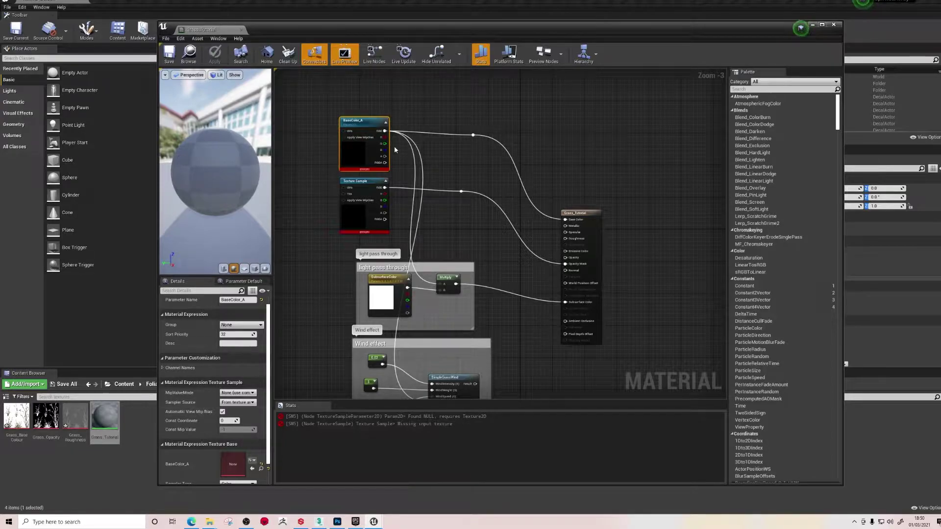
{"action": "left_click_drag", "start_coordinate": [16, 410], "coordinate": [234, 468]}
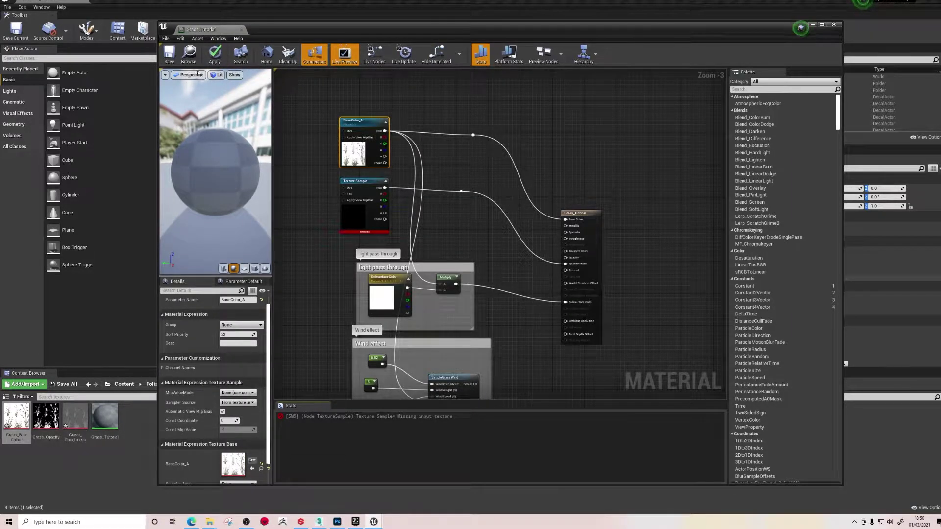
{"action": "left_click", "coordinate": [215, 53]}
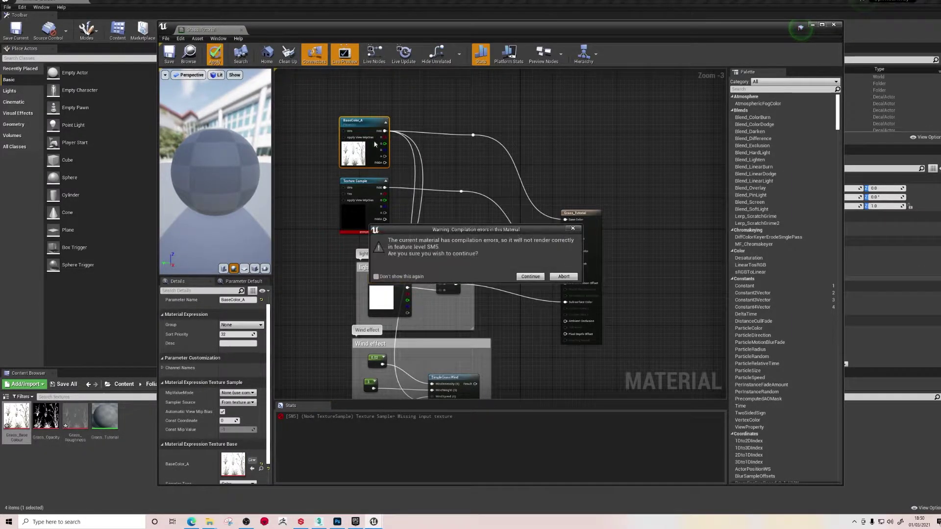
{"action": "left_click", "coordinate": [530, 277]}
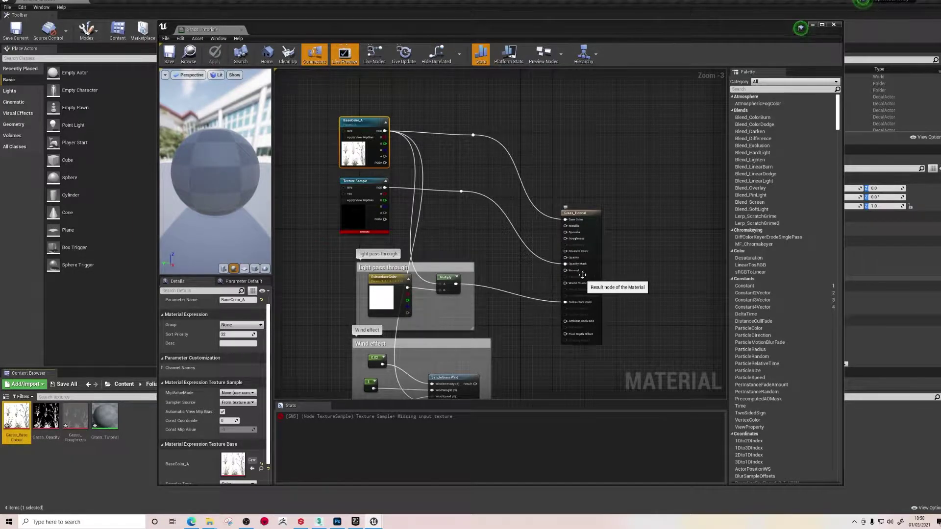
Assign the Grass_Opacity texture to the Texture Sample node feeding Opacity Mask, and apply the material changes.
{"action": "left_click", "coordinate": [361, 186]}
{"action": "left_click_drag", "start_coordinate": [46, 417], "coordinate": [233, 383]}
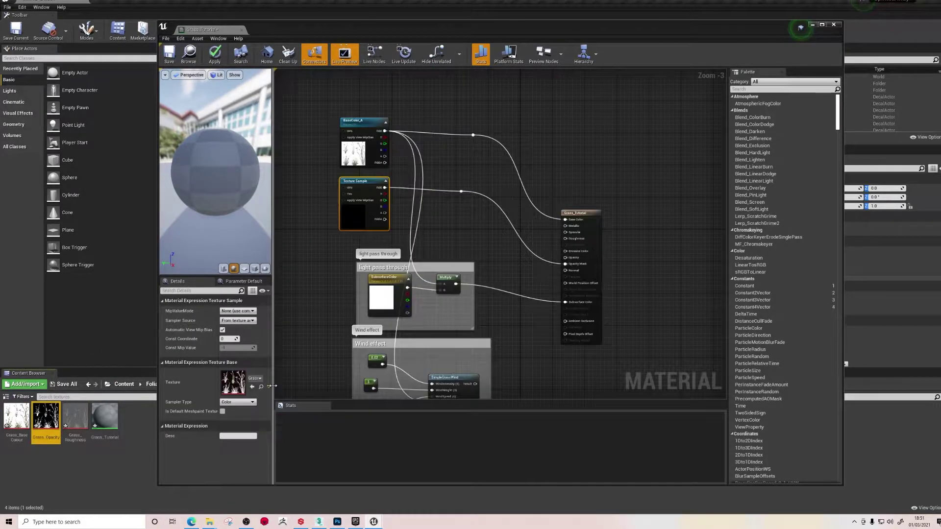
{"action": "left_click", "coordinate": [215, 53]}
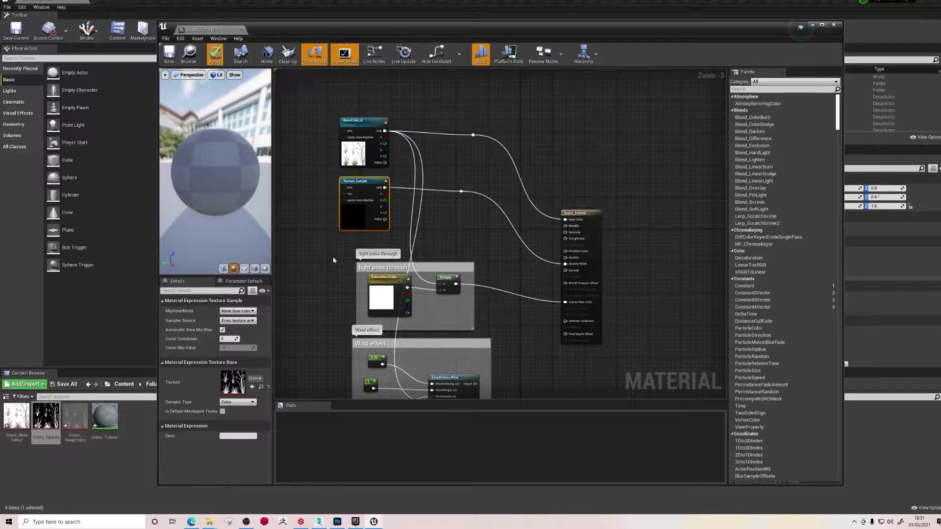
Display the material preview on a plane and examine the grass cut-out from closer and different angles.
{"action": "left_click", "coordinate": [244, 270]}
{"action": "scroll", "coordinate": [206, 183], "scroll_direction": "up", "scroll_amount": 3}
{"action": "mouse_move", "coordinate": [206, 175]}
{"action": "left_mouse_down"}
{"action": "mouse_move", "coordinate": [294, 174]}
{"action": "mouse_move", "coordinate": [196, 174]}
{"action": "mouse_move", "coordinate": [218, 166]}
{"action": "left_mouse_up"}
{"action": "left_click_drag", "start_coordinate": [196, 176], "coordinate": [246, 177]}
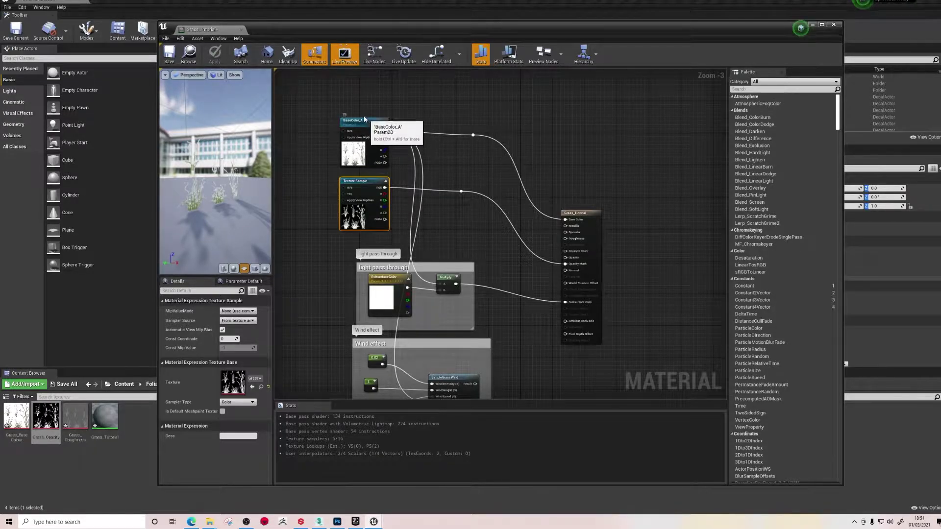
Go through the BaseColor_A, SubsurfaceColor and Multiply nodes that form the light pass through input for Subsurface Color.
{"action": "left_click_drag", "start_coordinate": [365, 131], "coordinate": [360, 126]}
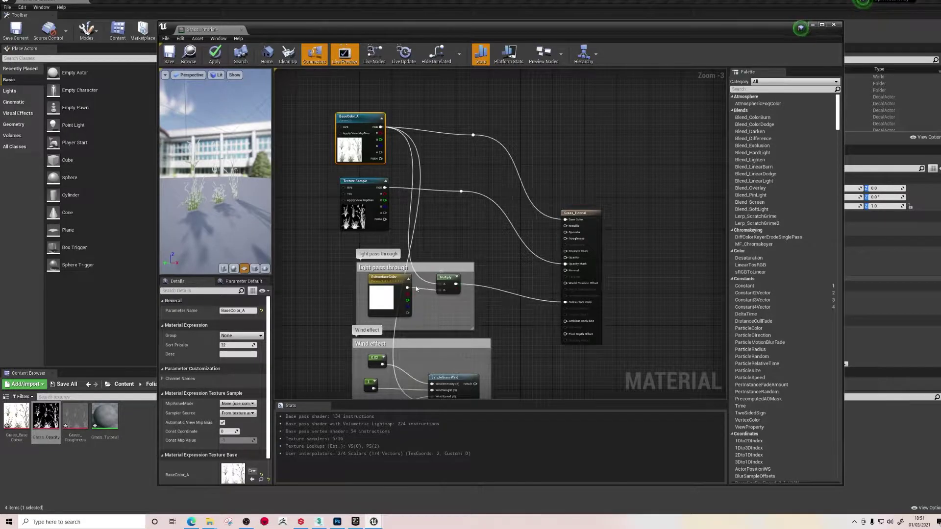
{"action": "left_click_drag", "start_coordinate": [394, 278], "coordinate": [397, 283]}
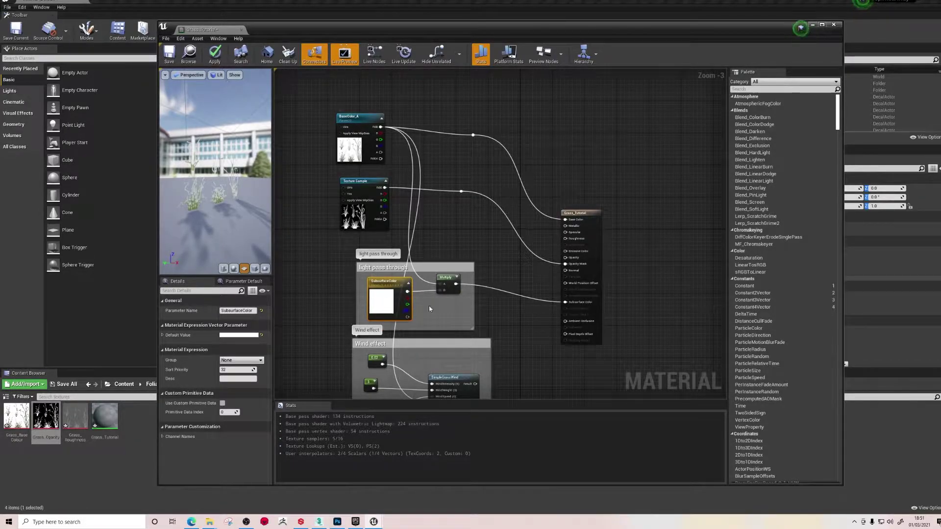
{"action": "left_click_drag", "start_coordinate": [461, 285], "coordinate": [464, 289]}
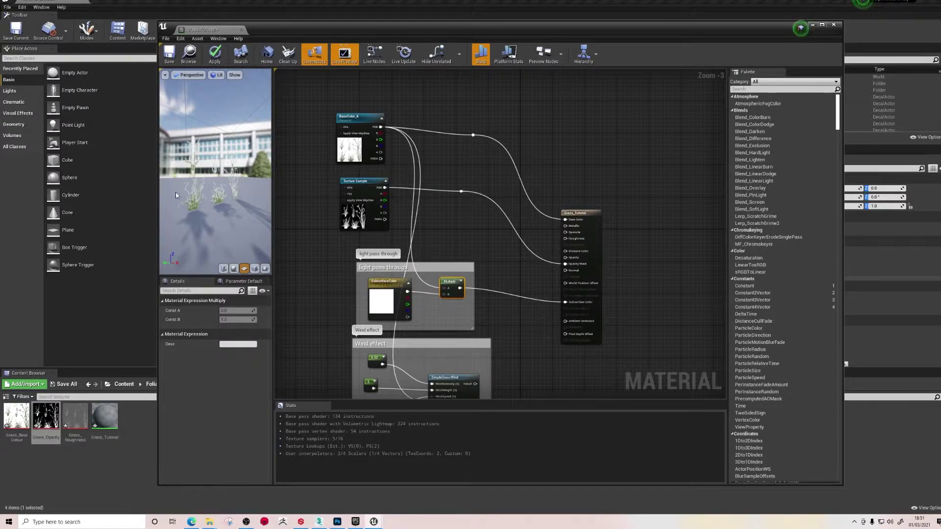
Search the graph's node list for "simple" to locate SimpleGrassWind, and dismiss the list without adding a node.
{"action": "right_click_drag", "start_coordinate": [518, 326], "coordinate": [508, 154]}
{"action": "scroll", "coordinate": [437, 192], "scroll_direction": "up", "scroll_amount": 3}
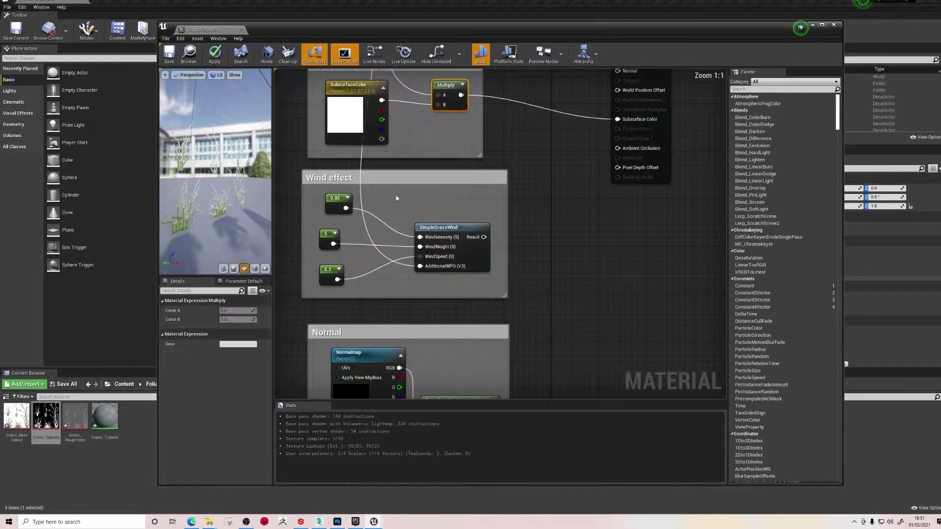
{"action": "right_click_drag", "start_coordinate": [559, 242], "coordinate": [613, 254]}
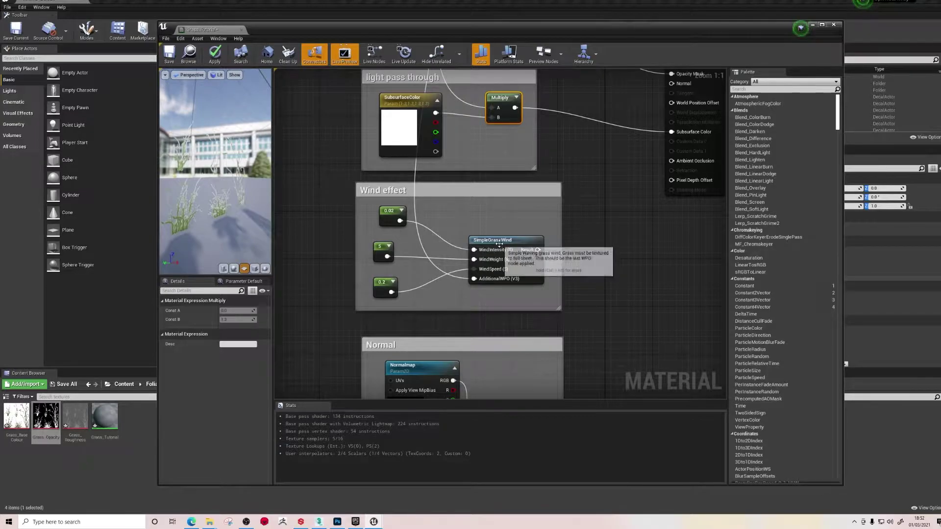
{"action": "right_click", "coordinate": [590, 251]}
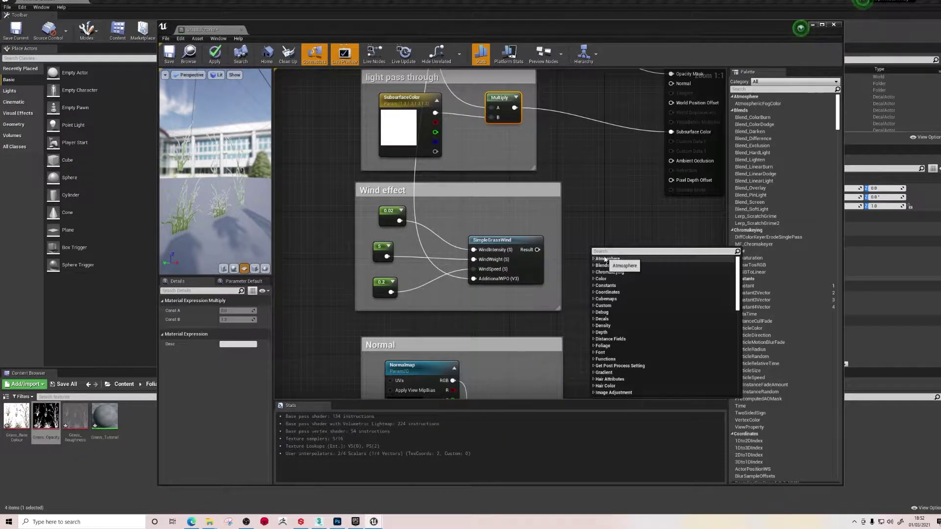
{"action": "type", "text": "simple"}
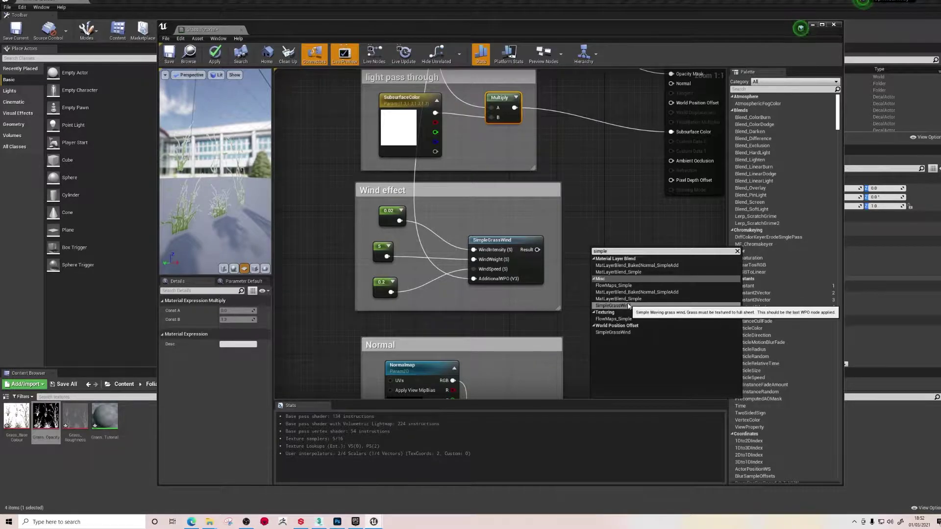
{"action": "left_click", "coordinate": [578, 159]}
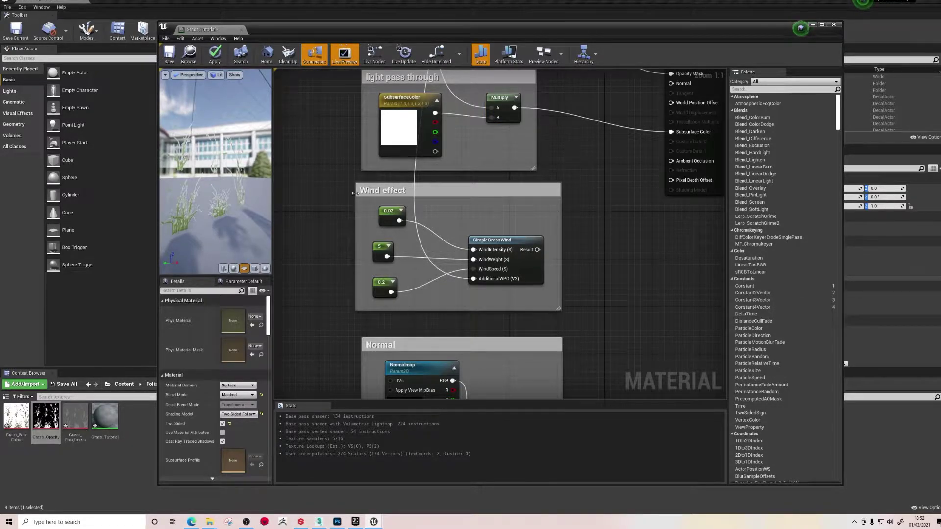
Reposition the 0.02 constant and the SimpleGrassWind node inside the Wind effect group.
{"action": "left_click_drag", "start_coordinate": [395, 218], "coordinate": [382, 218]}
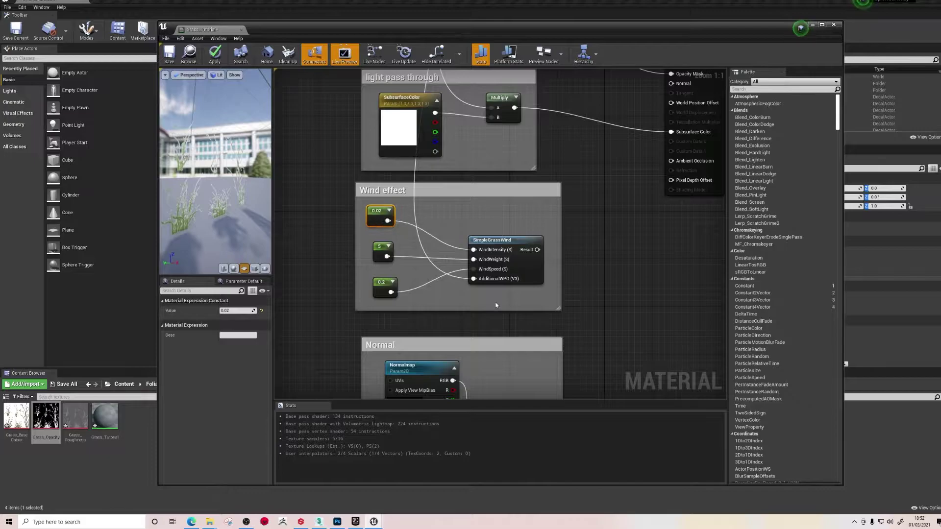
{"action": "left_click", "coordinate": [509, 247]}
{"action": "mouse_move", "coordinate": [545, 193]}
{"action": "right_mouse_down"}
{"action": "mouse_move", "coordinate": [539, 351]}
{"action": "mouse_move", "coordinate": [535, 180]}
{"action": "right_mouse_up"}
{"action": "scroll", "coordinate": [540, 352], "scroll_direction": "down", "scroll_amount": 1}
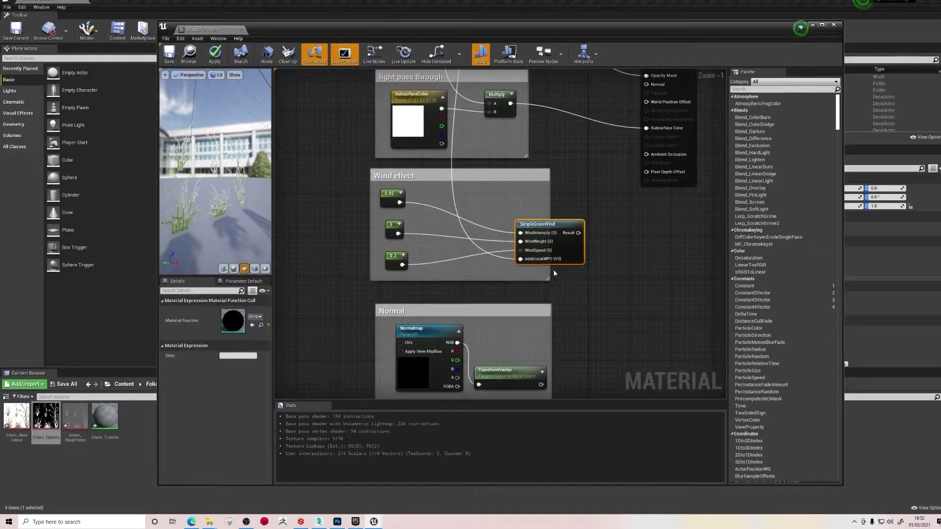
{"action": "left_click_drag", "start_coordinate": [554, 233], "coordinate": [512, 207]}
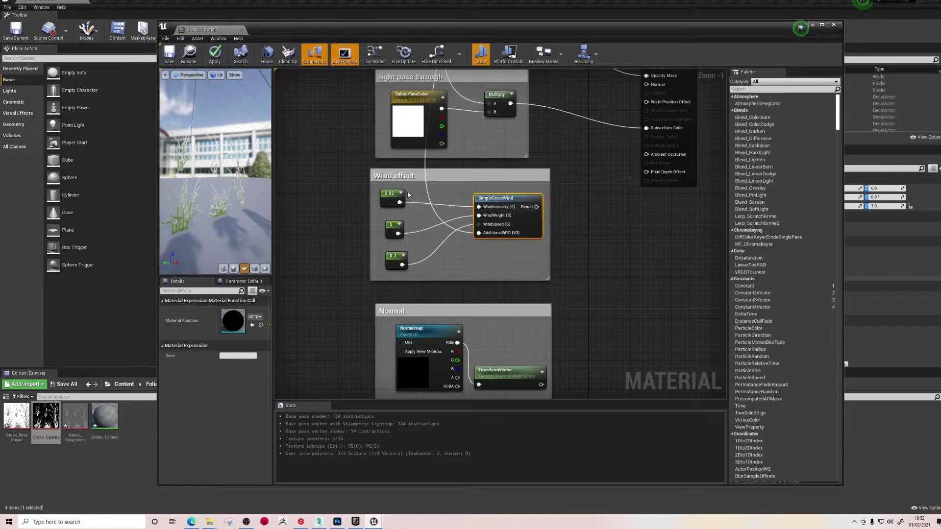
{"action": "key", "text": "c"}
{"action": "left_click", "coordinate": [439, 187]}
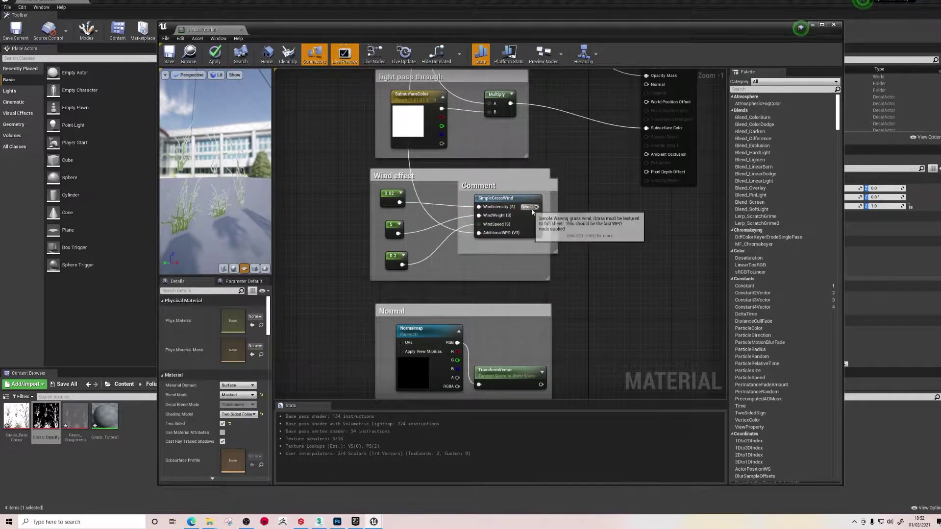
{"action": "key", "text": "ctrl+z"}
{"action": "left_click_drag", "start_coordinate": [555, 189], "coordinate": [441, 224]}
{"action": "left_click_drag", "start_coordinate": [581, 206], "coordinate": [679, 231]}
{"action": "key", "text": "Delete"}
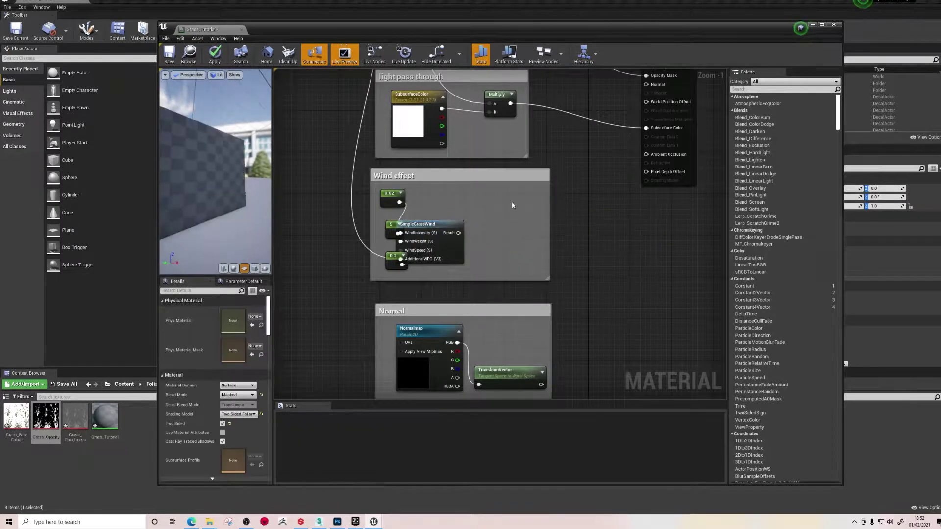
{"action": "left_click_drag", "start_coordinate": [432, 231], "coordinate": [499, 209]}
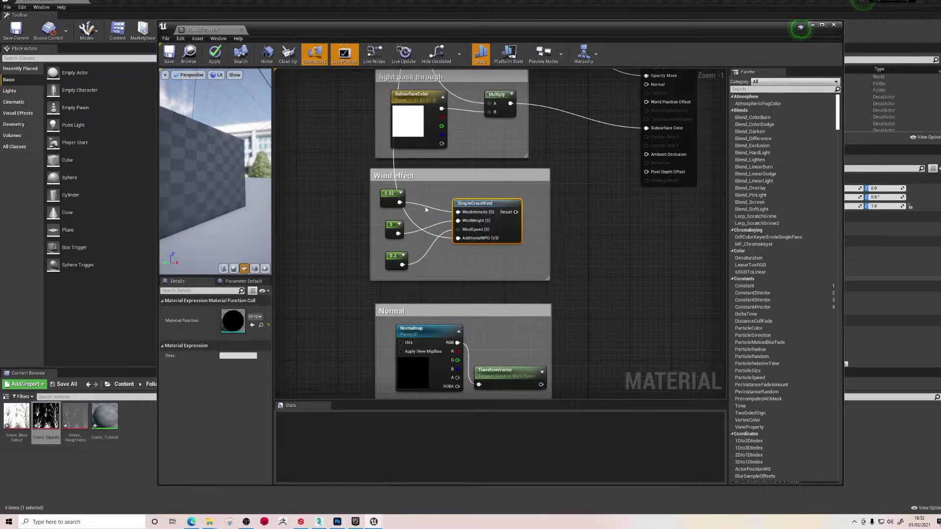
Place a trial Constant node beside the Wind effect group and delete it again.
{"action": "left_click", "coordinate": [342, 197]}
{"action": "key", "text": "Delete"}
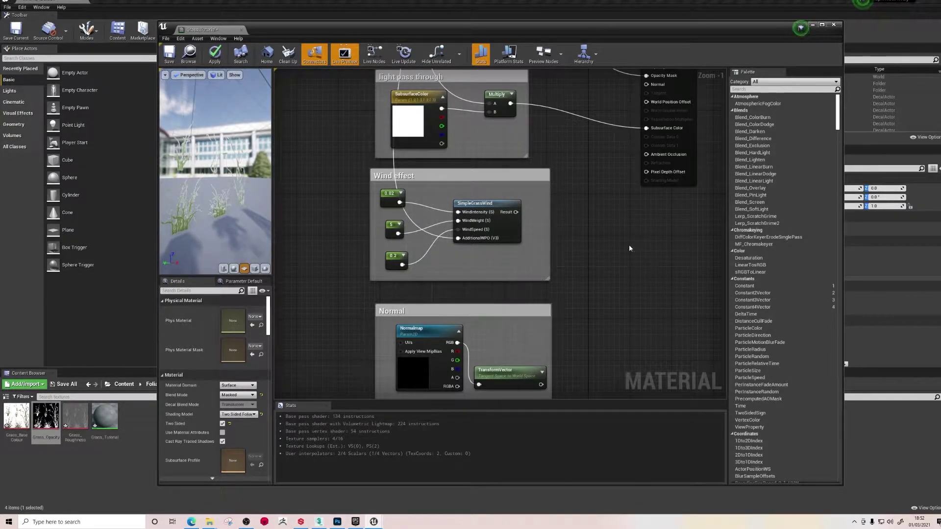
{"action": "left_click", "coordinate": [569, 215]}
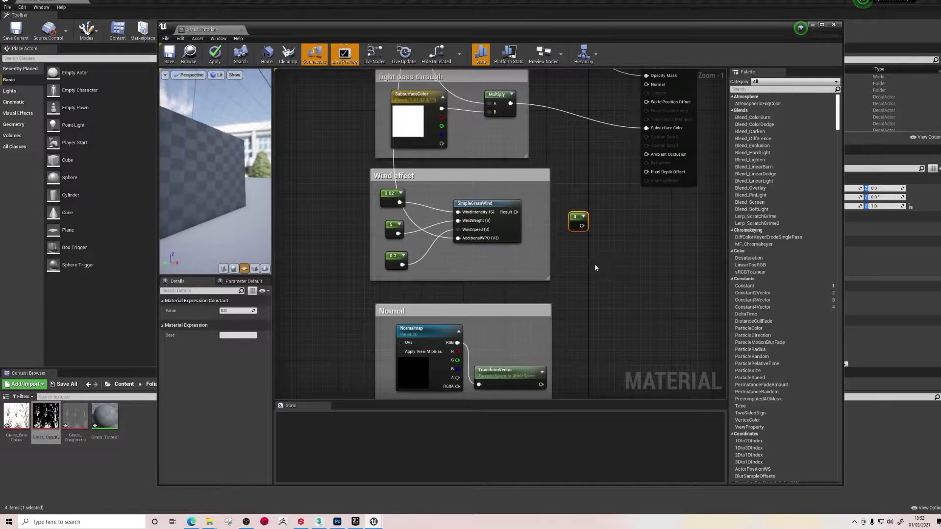
{"action": "key", "text": "Delete"}
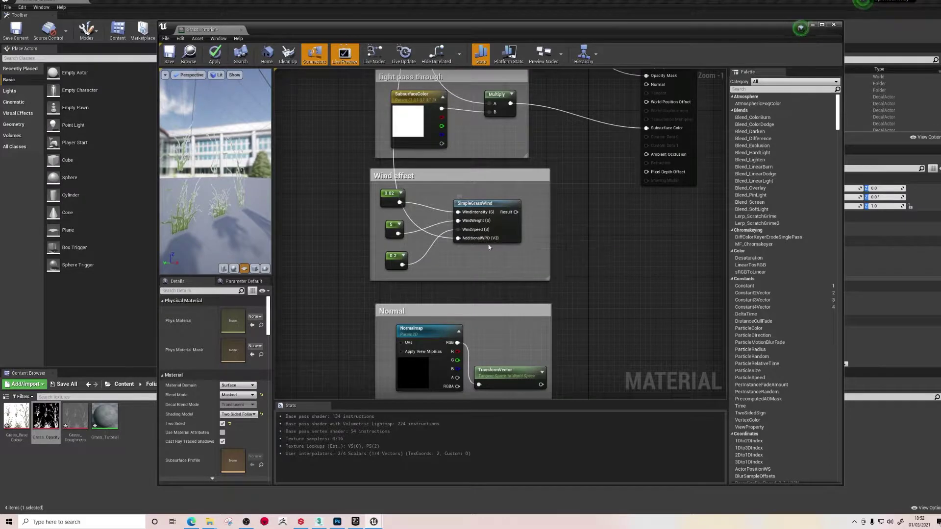
Connect the SimpleGrassWind result to World Position Offset on the Grass_Tutorial node and apply the material changes.
{"action": "scroll", "coordinate": [496, 244], "scroll_direction": "down", "scroll_amount": 2}
{"action": "right_click_drag", "start_coordinate": [495, 244], "coordinate": [523, 477]}
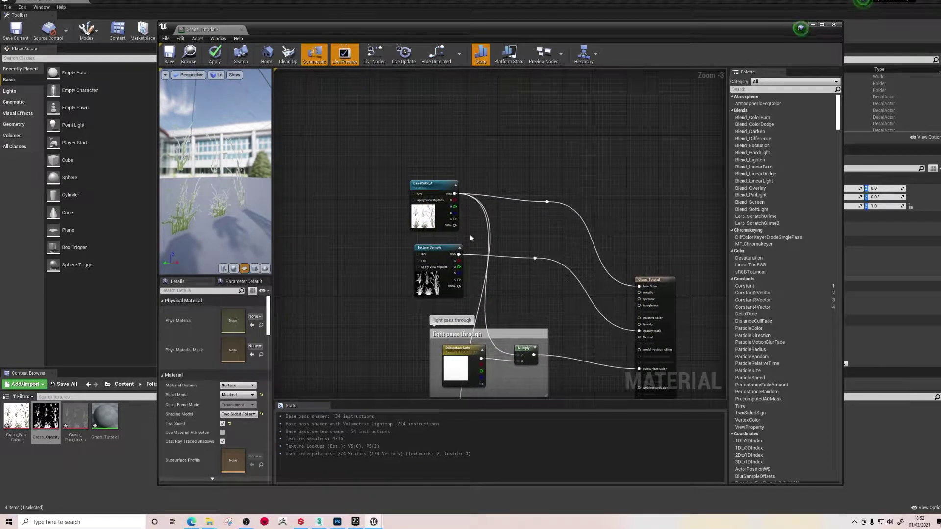
{"action": "right_click_drag", "start_coordinate": [545, 279], "coordinate": [505, 101]}
{"action": "scroll", "coordinate": [420, 259], "scroll_direction": "up", "scroll_amount": 3}
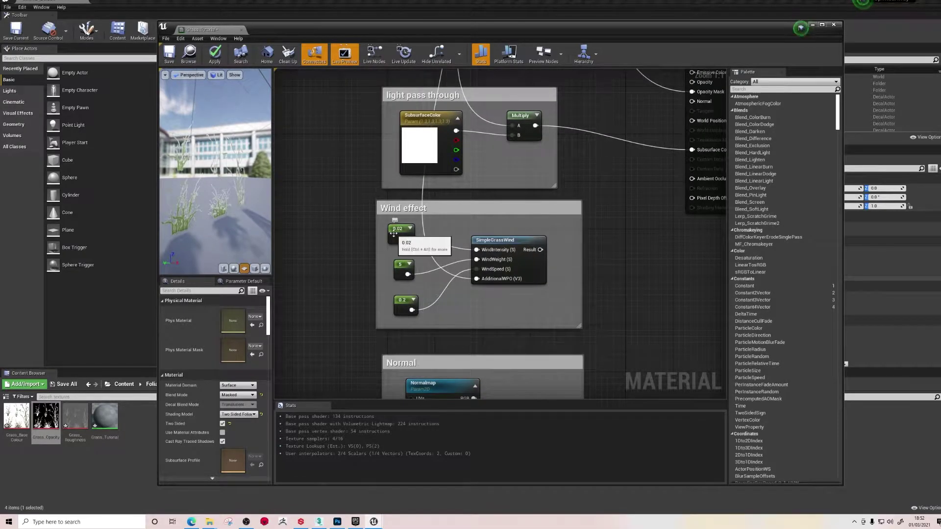
{"action": "right_click_drag", "start_coordinate": [630, 225], "coordinate": [613, 252]}
{"action": "left_click_drag", "start_coordinate": [526, 266], "coordinate": [530, 253]}
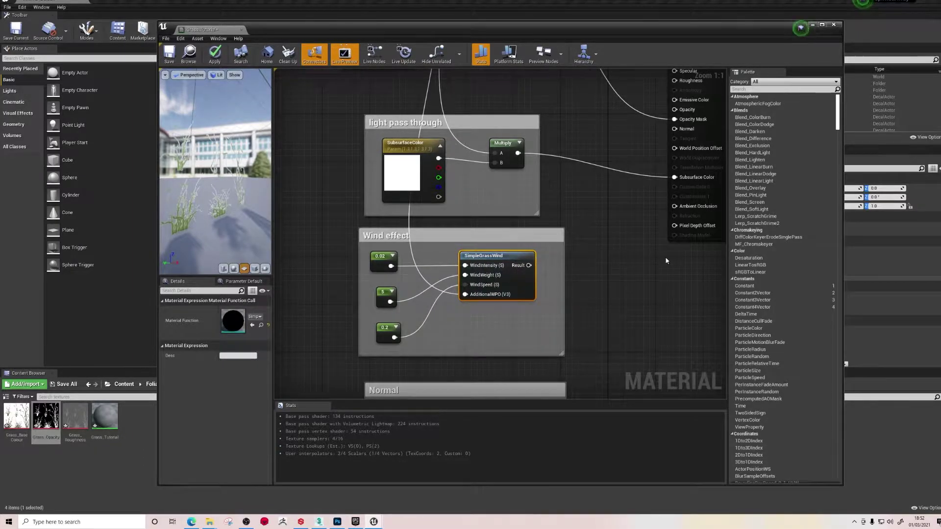
{"action": "right_click_drag", "start_coordinate": [663, 294], "coordinate": [647, 300]}
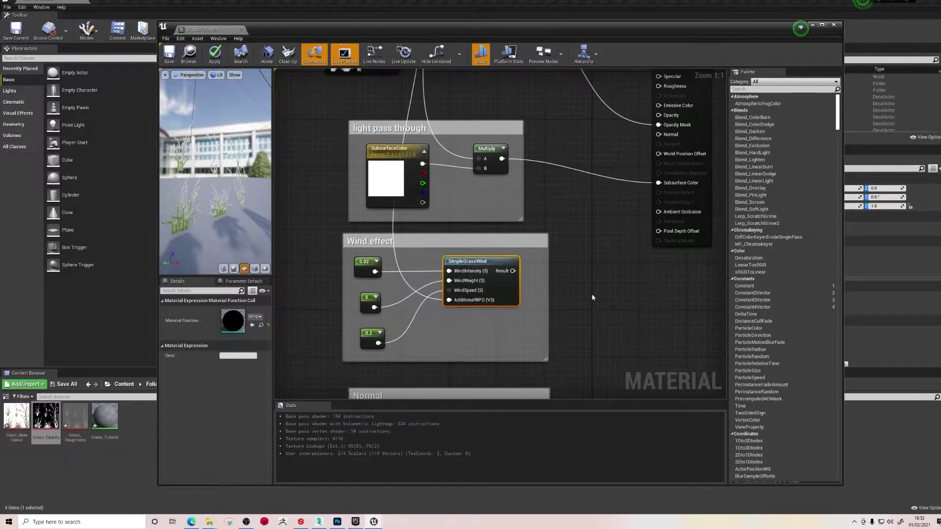
{"action": "left_click_drag", "start_coordinate": [512, 271], "coordinate": [658, 157]}
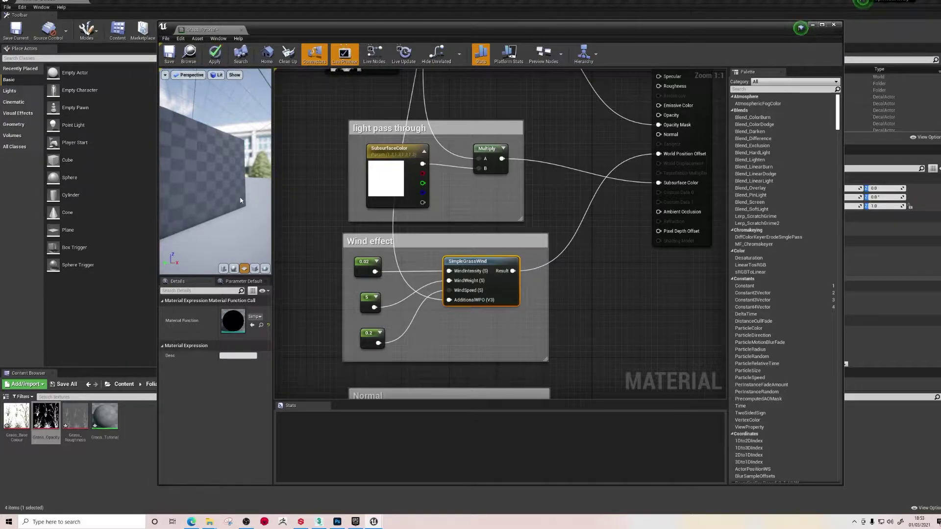
{"action": "left_click", "coordinate": [214, 59]}
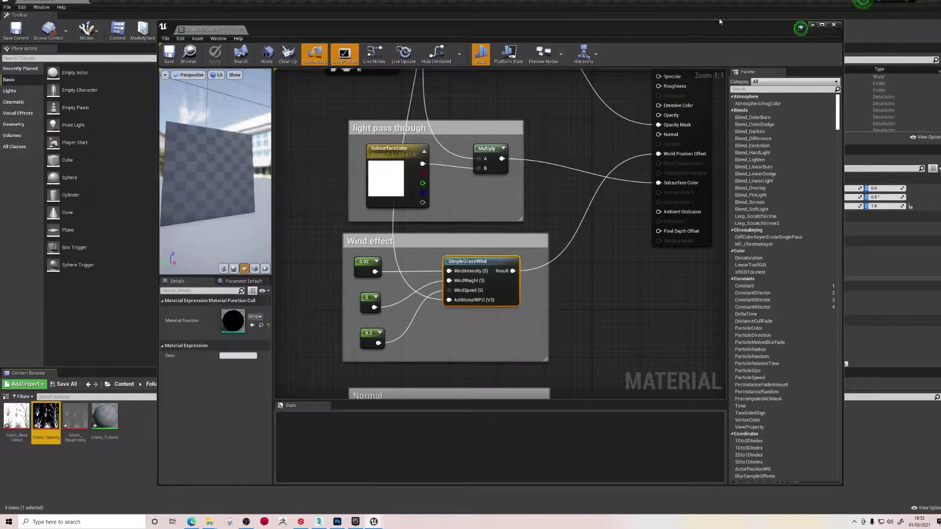
Close and reopen the Grass_Tutorial material, and widen its editor window and preview viewport.
{"action": "left_click", "coordinate": [833, 24]}
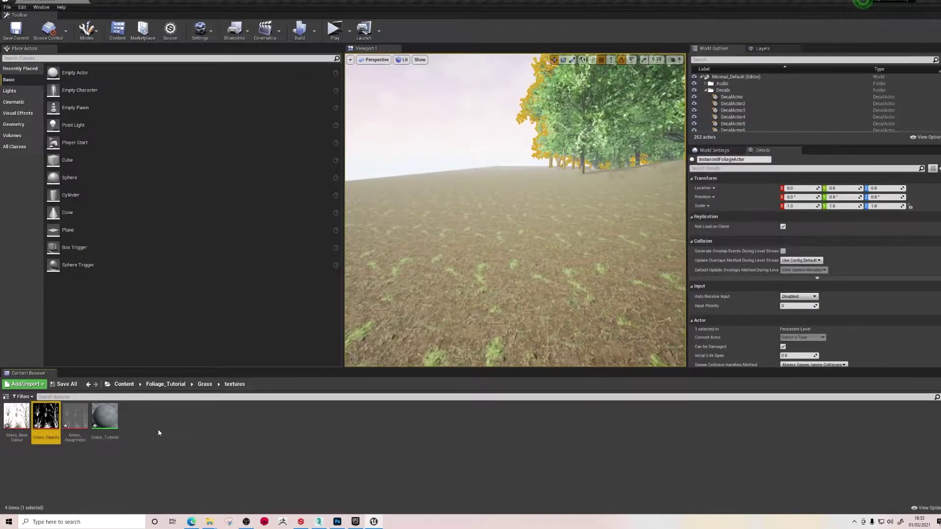
{"action": "double_click", "coordinate": [104, 417]}
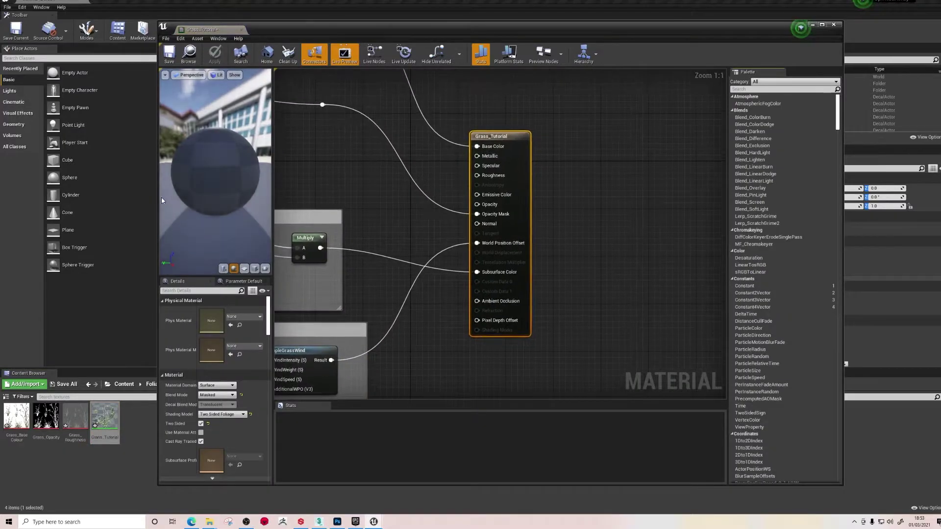
{"action": "left_click_drag", "start_coordinate": [157, 188], "coordinate": [53, 188]}
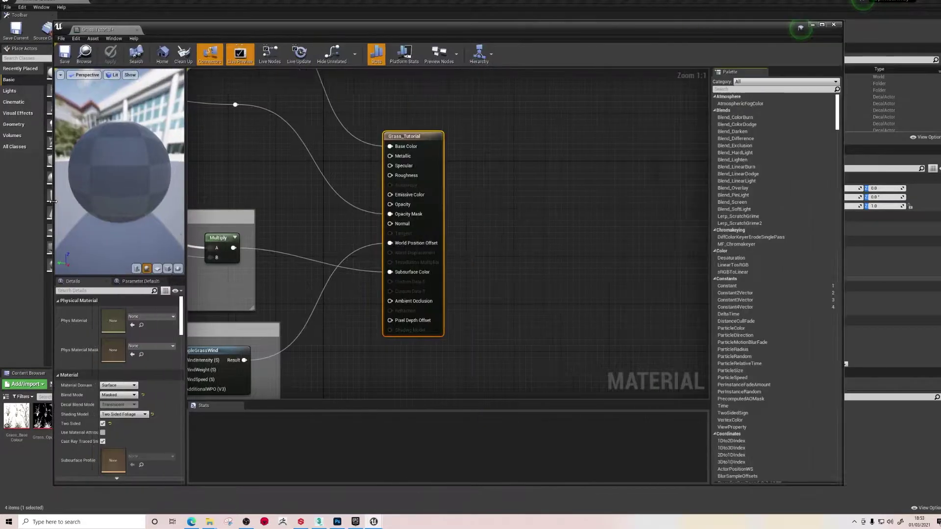
{"action": "left_click_drag", "start_coordinate": [186, 177], "coordinate": [286, 231]}
Display the preview on a plane and examine the wind movement of the grass up close.
{"action": "left_click", "coordinate": [257, 269]}
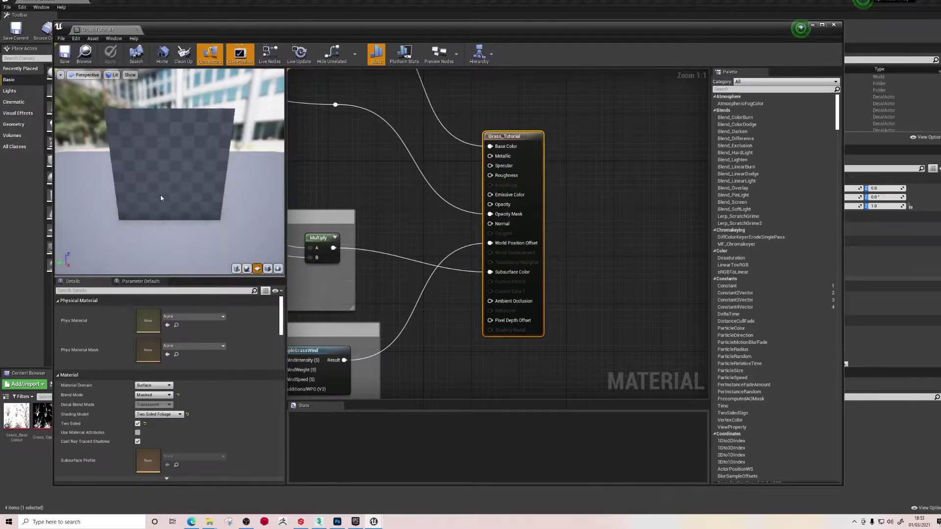
{"action": "scroll", "coordinate": [160, 195], "scroll_direction": "up", "scroll_amount": 5}
{"action": "left_click_drag", "start_coordinate": [162, 192], "coordinate": [187, 156]}
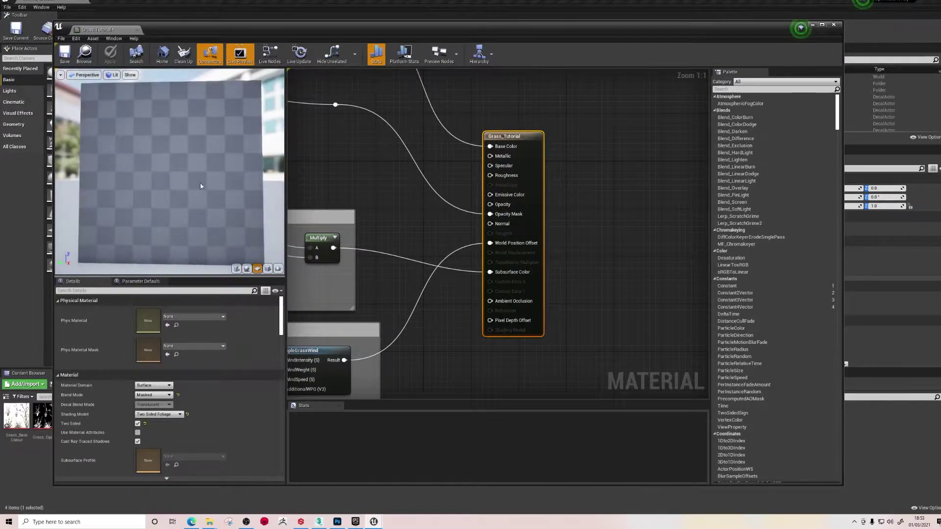
{"action": "scroll", "coordinate": [204, 199], "scroll_direction": "up", "scroll_amount": 8}
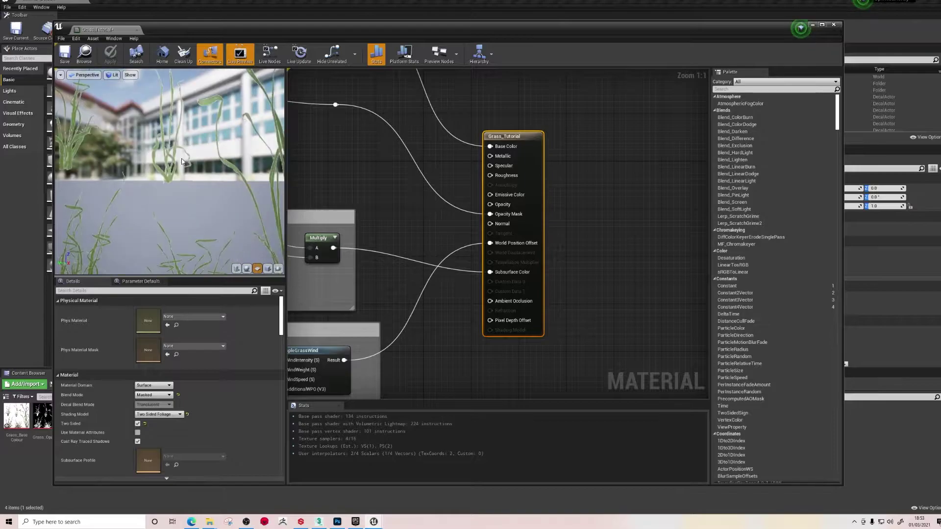
{"action": "scroll", "coordinate": [171, 158], "scroll_direction": "down", "scroll_amount": 4}
{"action": "scroll", "coordinate": [171, 154], "scroll_direction": "up", "scroll_amount": 4}
{"action": "middle_click_drag", "start_coordinate": [171, 155], "coordinate": [159, 206]}
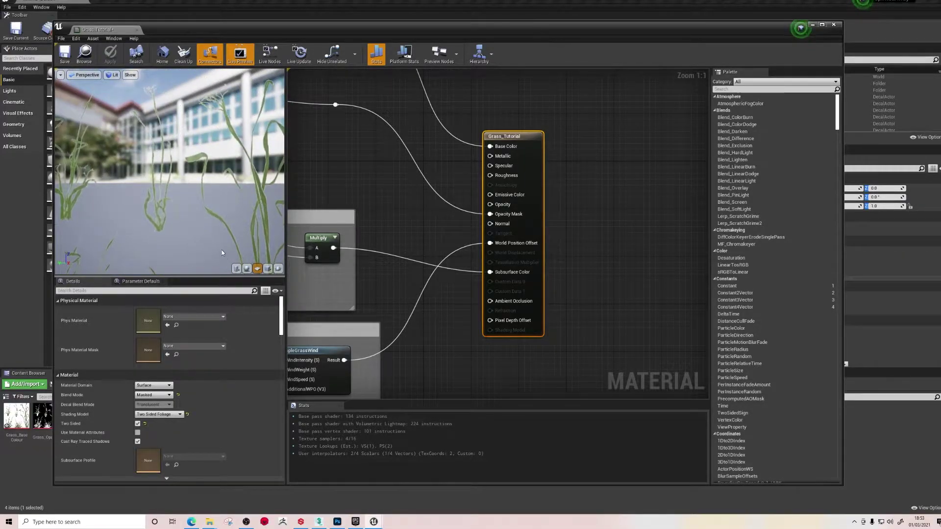
Set the constant feeding WindIntensity on the SimpleGrassWind node to 1.
{"action": "right_click_drag", "start_coordinate": [379, 301], "coordinate": [557, 238]}
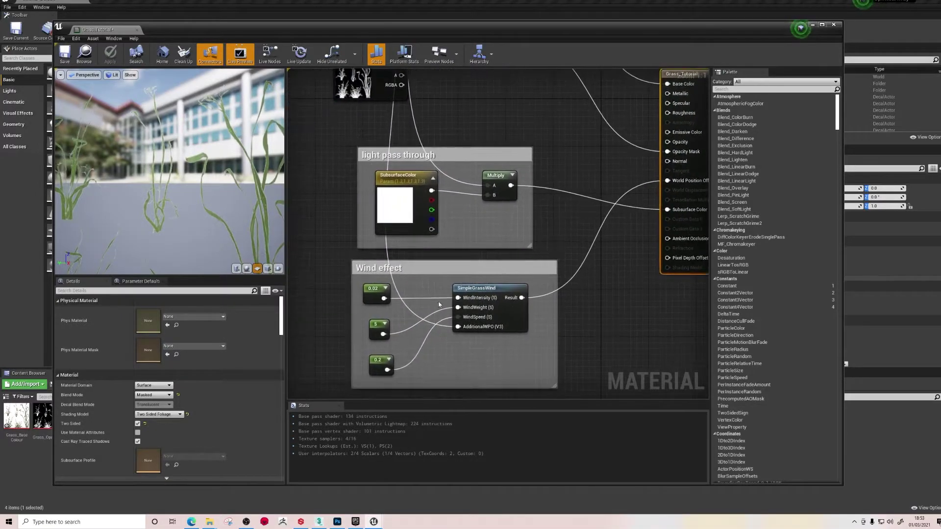
{"action": "left_click", "coordinate": [372, 289]}
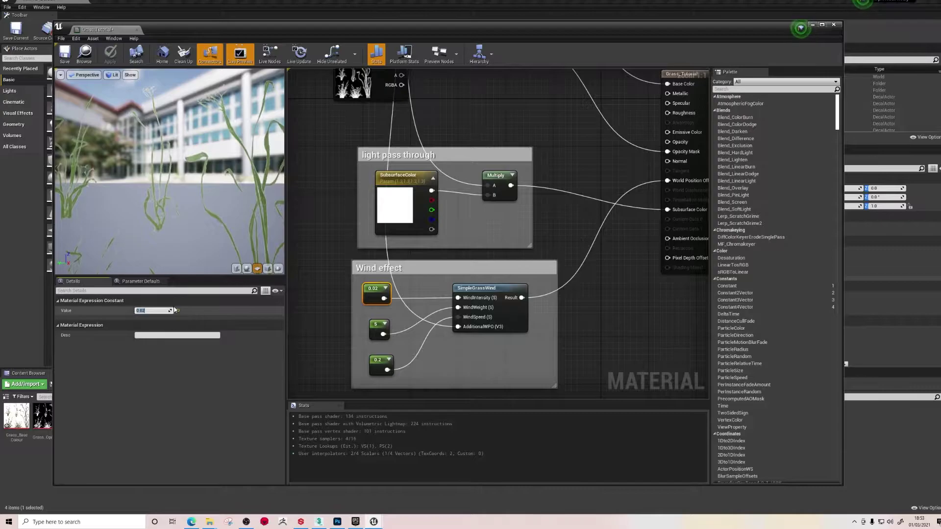
{"action": "type", "text": "1"}
{"action": "key", "text": "Return"}
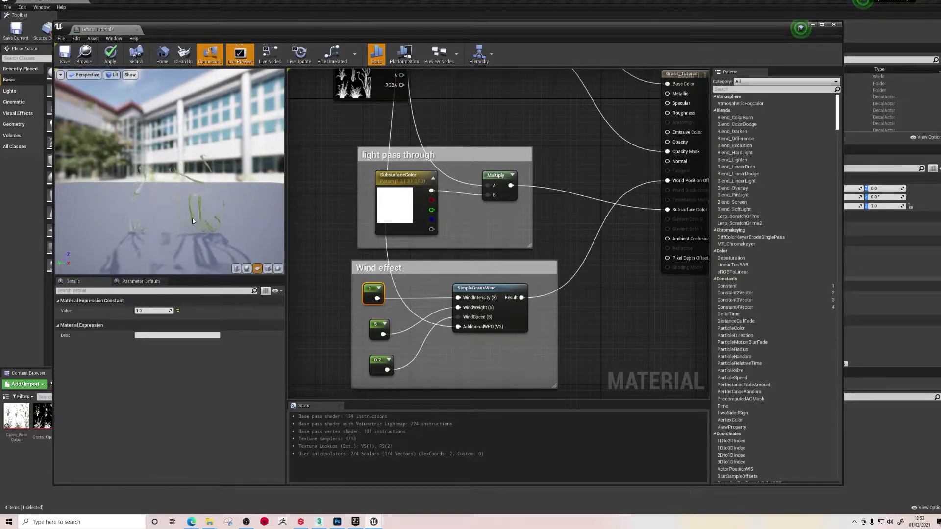
{"action": "left_click", "coordinate": [149, 301]}
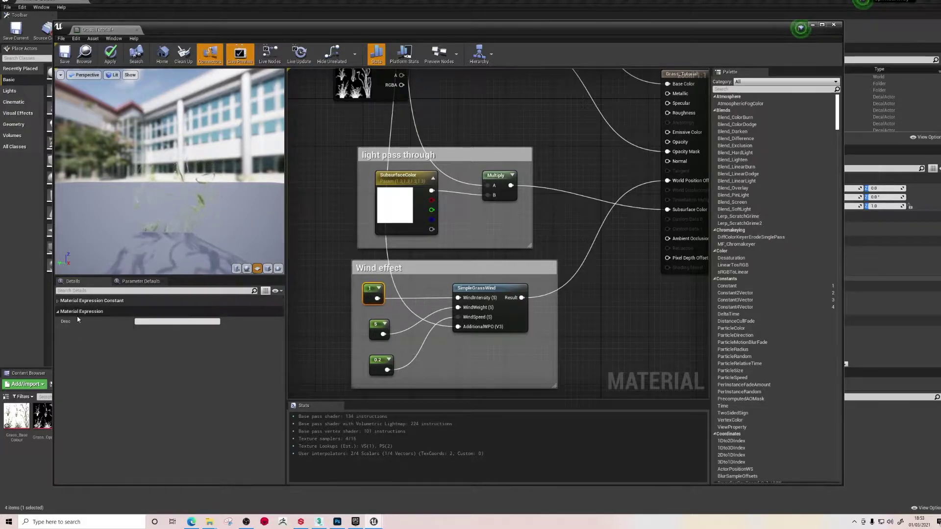
Set the constant feeding WindIntensity on the SimpleGrassWind node to 0.05 and apply the material changes.
{"action": "left_click", "coordinate": [91, 301]}
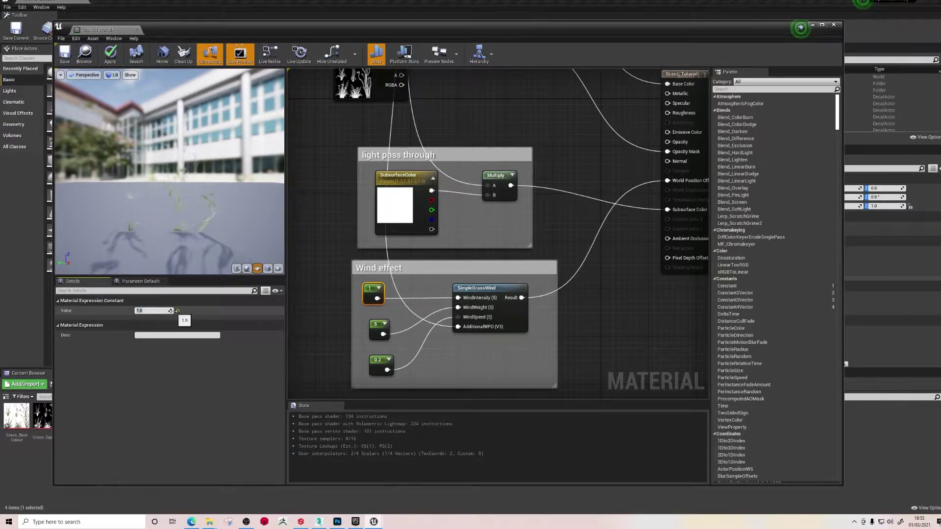
{"action": "type", "text": "0.05"}
{"action": "key", "text": "Return"}
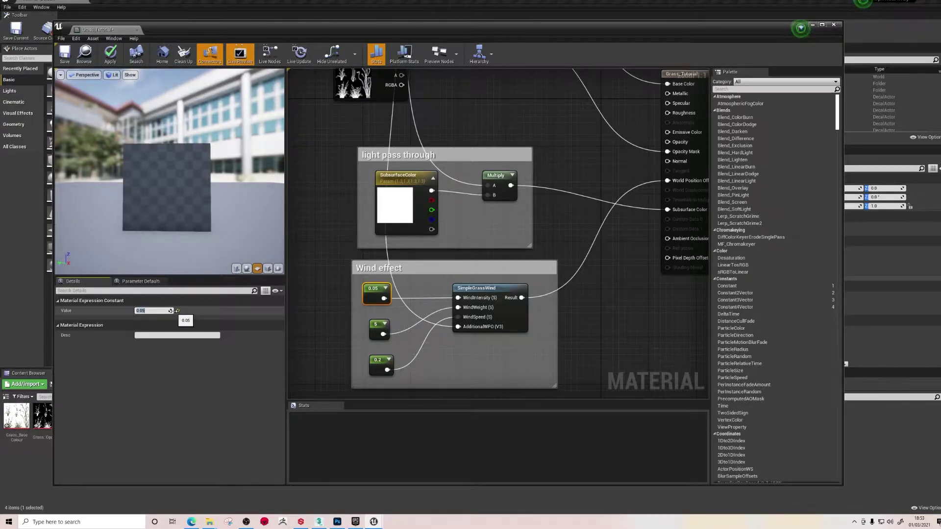
{"action": "left_click", "coordinate": [110, 53]}
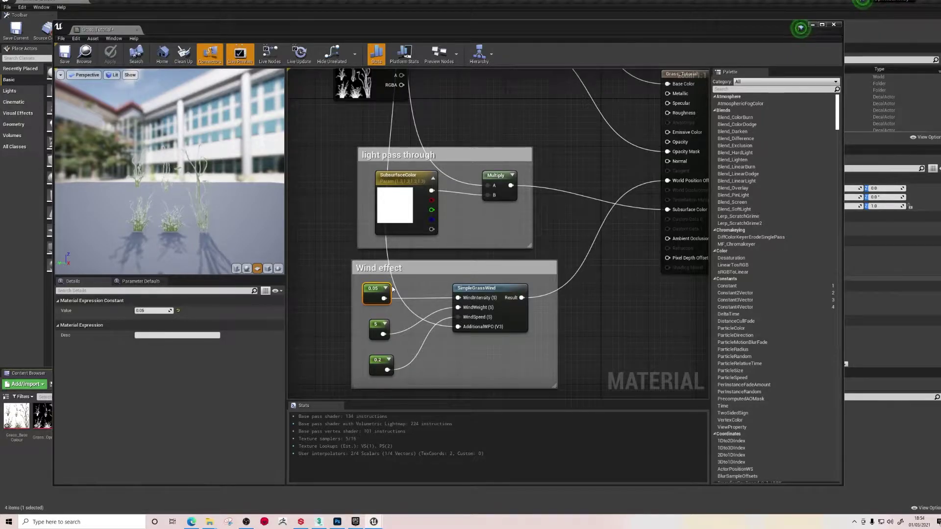
Examine the Normal group with its Normalmap texture parameter, and the overall layout of the material graph.
{"action": "scroll", "coordinate": [172, 182], "scroll_direction": "up", "scroll_amount": 5}
{"action": "scroll", "coordinate": [172, 183], "scroll_direction": "down", "scroll_amount": 5}
{"action": "right_click_drag", "start_coordinate": [616, 347], "coordinate": [613, 323]}
{"action": "scroll", "coordinate": [399, 258], "scroll_direction": "down", "scroll_amount": 1}
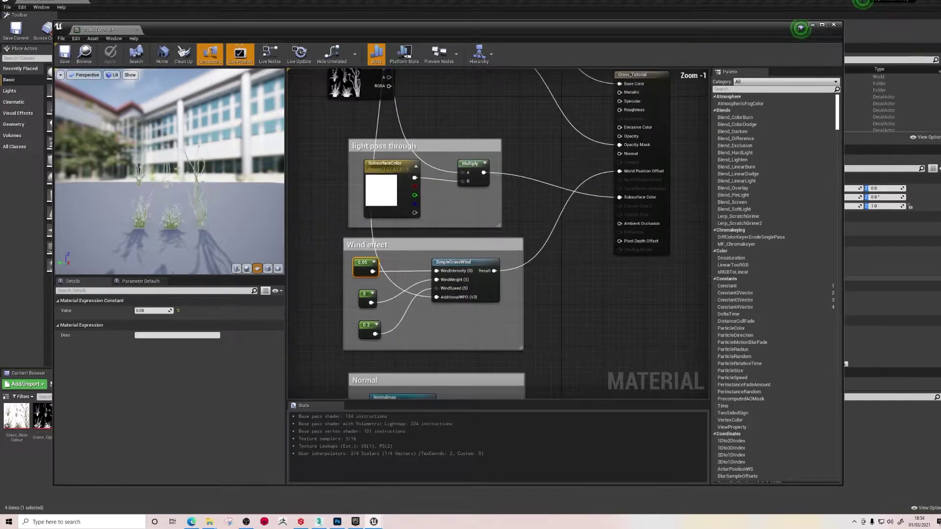
{"action": "right_click_drag", "start_coordinate": [545, 338], "coordinate": [558, 257]}
{"action": "left_click_drag", "start_coordinate": [424, 314], "coordinate": [418, 314]}
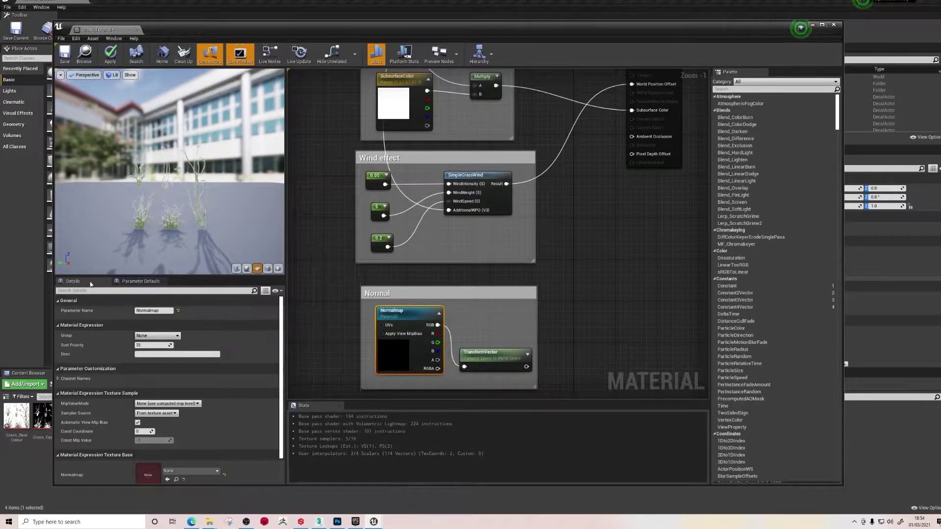
{"action": "right_click_drag", "start_coordinate": [595, 178], "coordinate": [607, 358]}
{"action": "scroll", "coordinate": [511, 221], "scroll_direction": "down", "scroll_amount": 1}
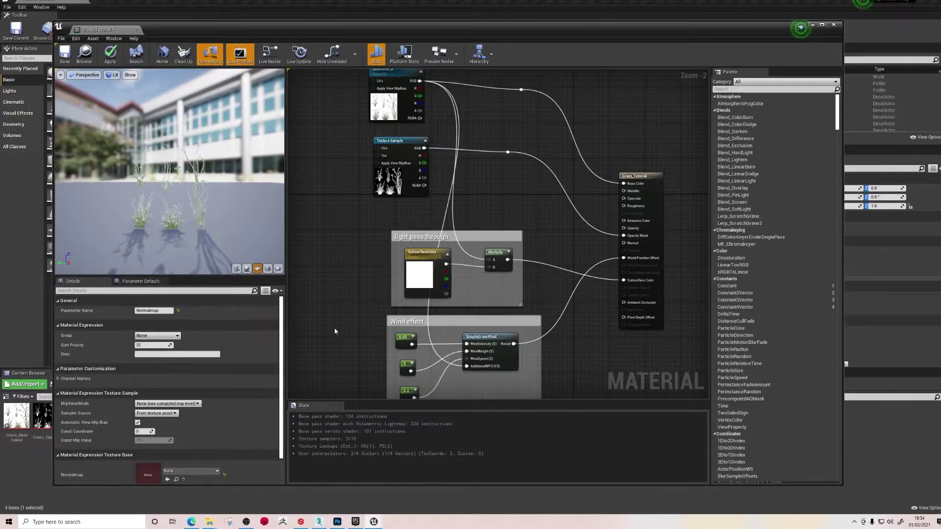
{"action": "scroll", "coordinate": [347, 297], "scroll_direction": "down", "scroll_amount": 2}
{"action": "right_click_drag", "start_coordinate": [347, 297], "coordinate": [349, 274]}
Add the Grass_Roughness texture to the graph, connect its RGB output to Roughness on Grass_Tutorial, and save the applied material.
{"action": "left_click_drag", "start_coordinate": [342, 30], "coordinate": [428, 21]}
{"action": "left_click_drag", "start_coordinate": [75, 417], "coordinate": [425, 224]}
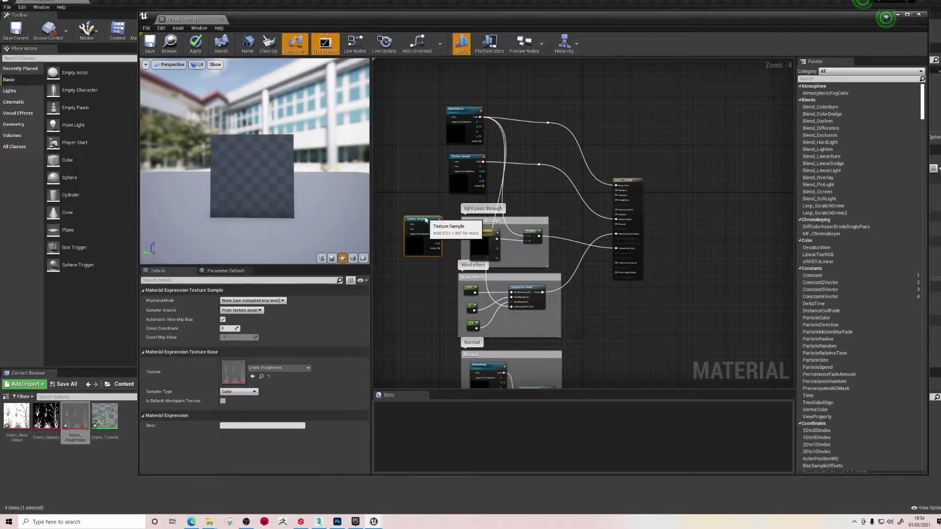
{"action": "scroll", "coordinate": [452, 228], "scroll_direction": "up", "scroll_amount": 2}
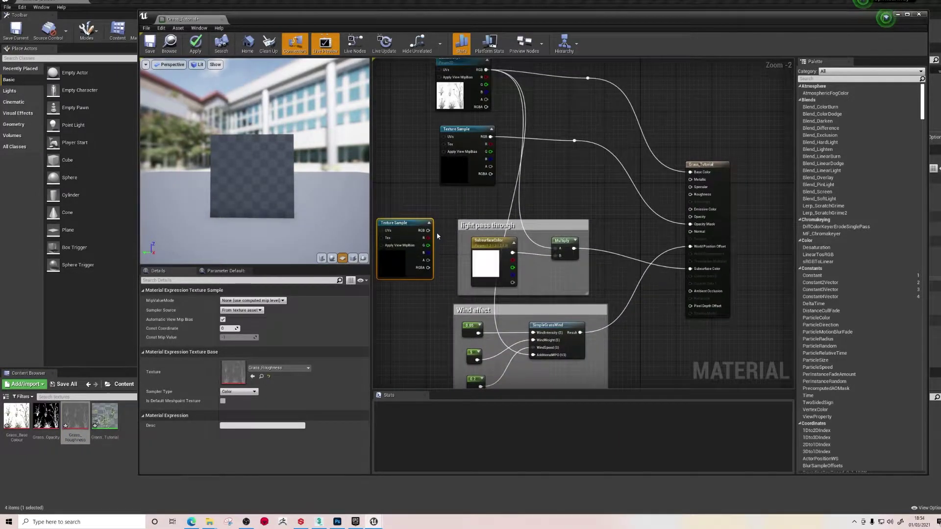
{"action": "left_click_drag", "start_coordinate": [428, 230], "coordinate": [690, 194]}
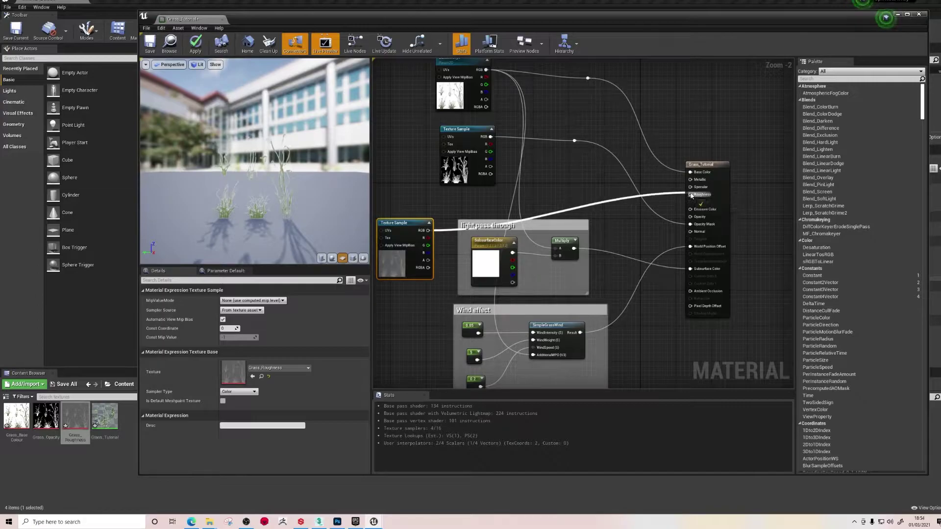
{"action": "left_click_drag", "start_coordinate": [413, 225], "coordinate": [409, 212]}
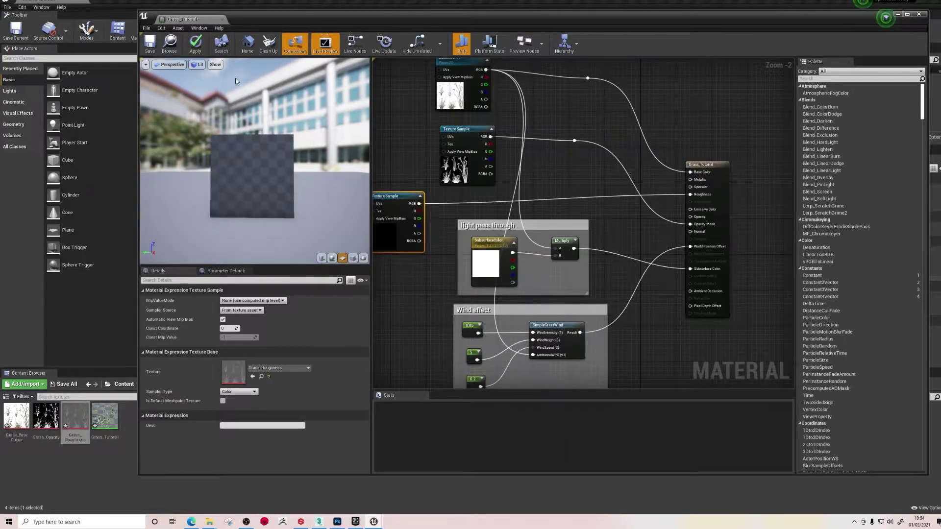
{"action": "left_click", "coordinate": [192, 49]}
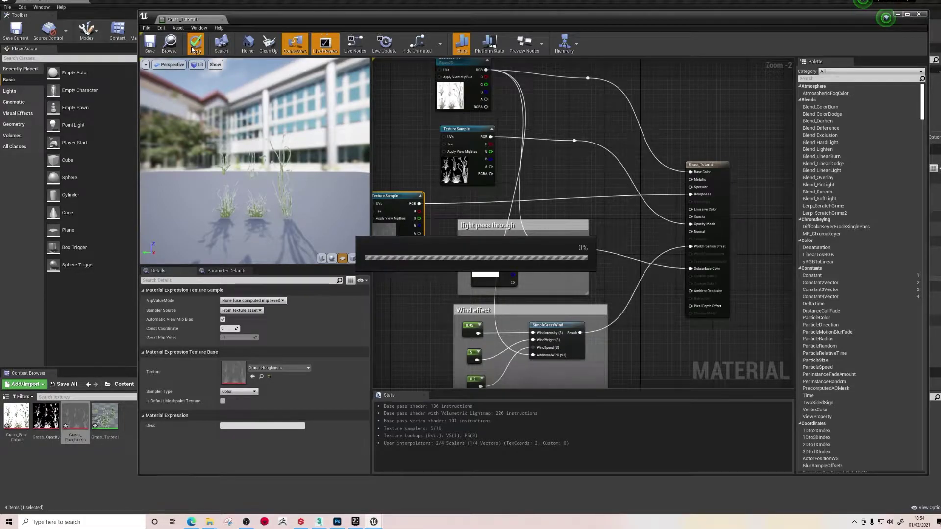
{"action": "left_click", "coordinate": [148, 51]}
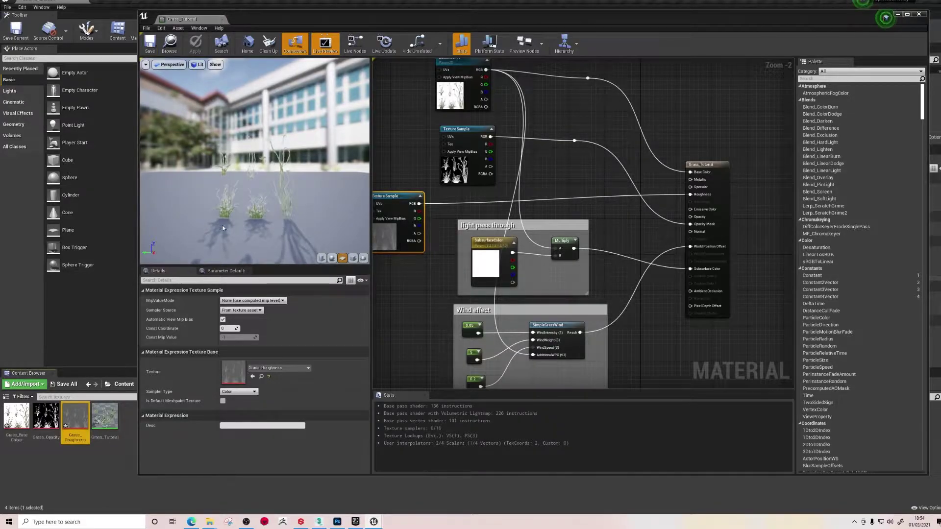
Display the preview on a sphere to examine the grass material from several angles, and close the Grass_Tutorial material.
{"action": "scroll", "coordinate": [219, 227], "scroll_direction": "up", "scroll_amount": 2}
{"action": "left_click", "coordinate": [332, 258]}
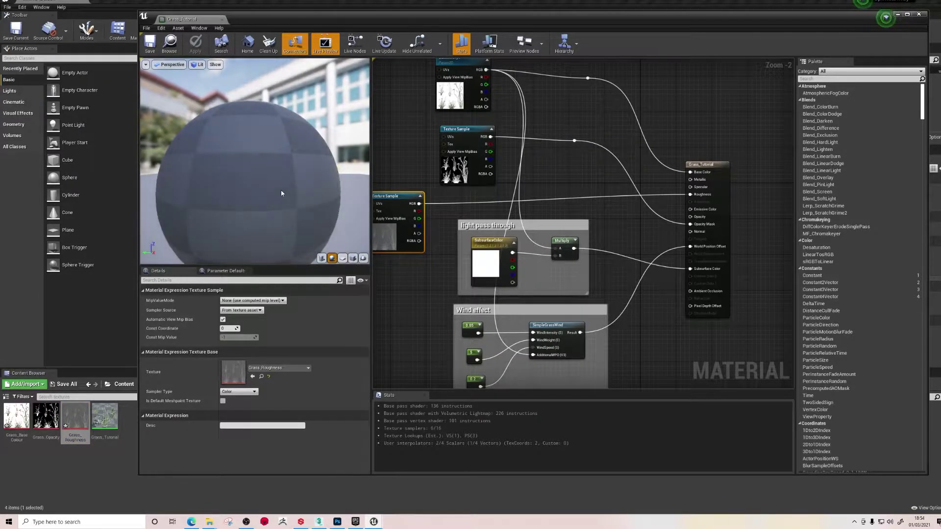
{"action": "scroll", "coordinate": [281, 193], "scroll_direction": "down", "scroll_amount": 3}
{"action": "left_click_drag", "start_coordinate": [302, 195], "coordinate": [186, 187]}
{"action": "left_click_drag", "start_coordinate": [309, 197], "coordinate": [260, 195]}
{"action": "left_click", "coordinate": [170, 44]}
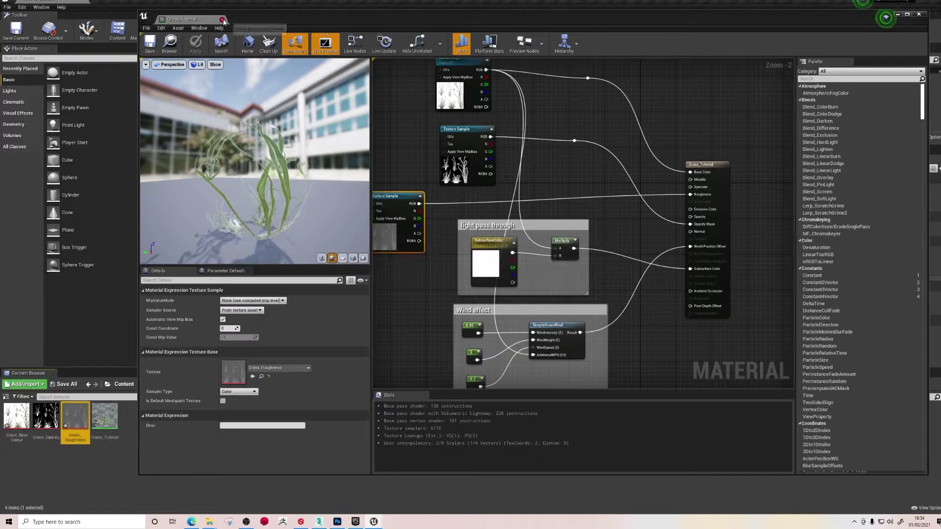
{"action": "left_click", "coordinate": [223, 20]}
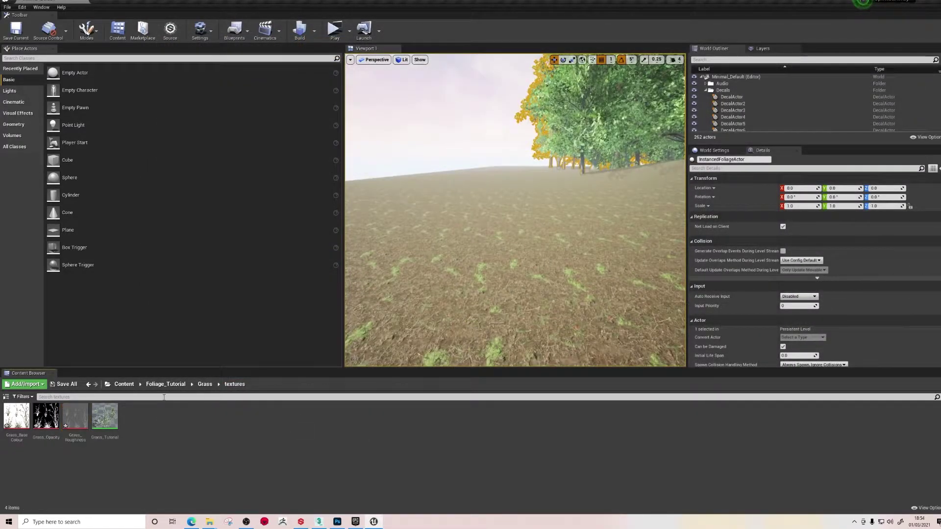
Open the Grass_Tutorial material again and return to the Grass folder containing the static meshes.
{"action": "double_click", "coordinate": [105, 417]}
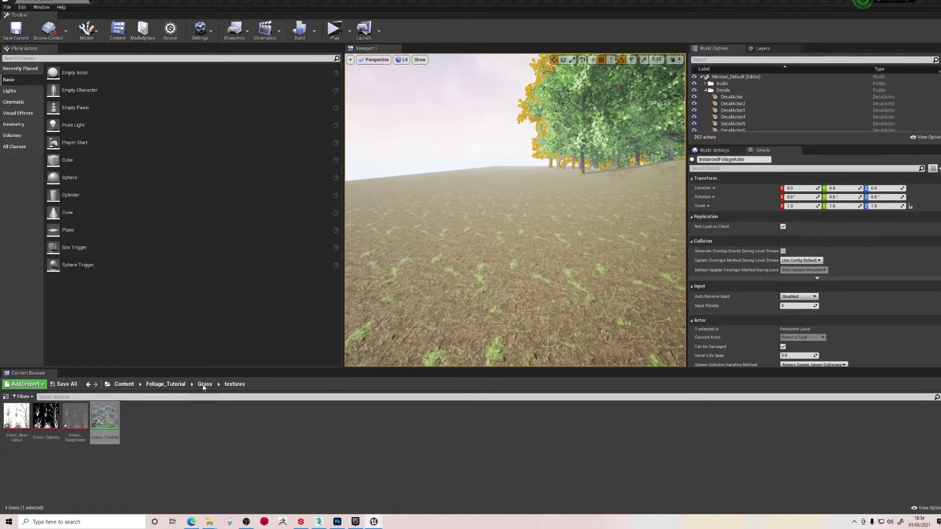
{"action": "left_click", "coordinate": [204, 385]}
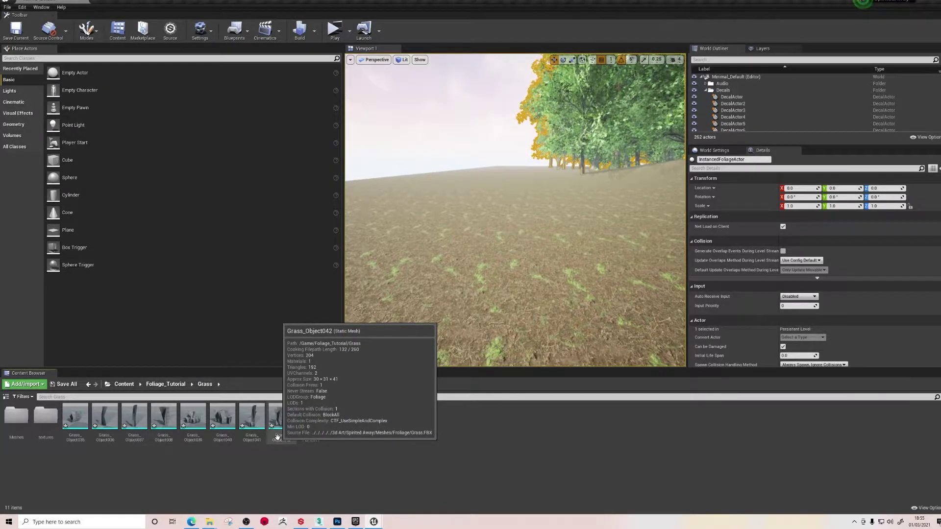
{"action": "left_click", "coordinate": [64, 428]}
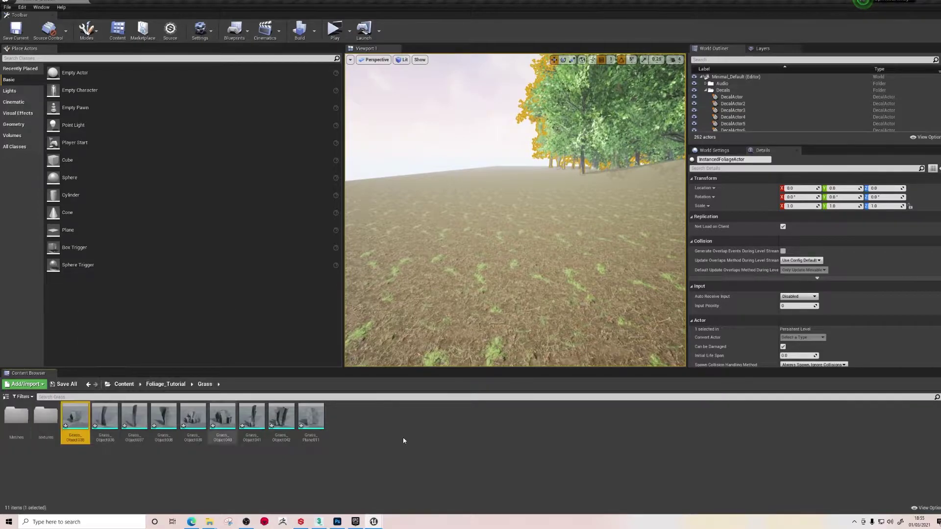
{"action": "left_click", "coordinate": [314, 414], "text": "shift"}
{"action": "left_click", "coordinate": [567, 468]}
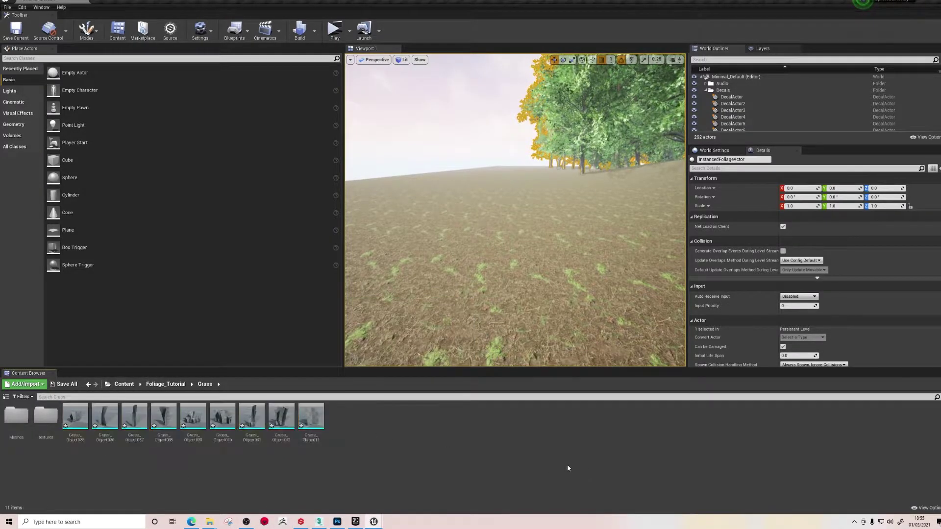
Open the grass static meshes in the Grass folder for editing, ending with the Grass_Plane011 mesh.
{"action": "left_click", "coordinate": [73, 416]}
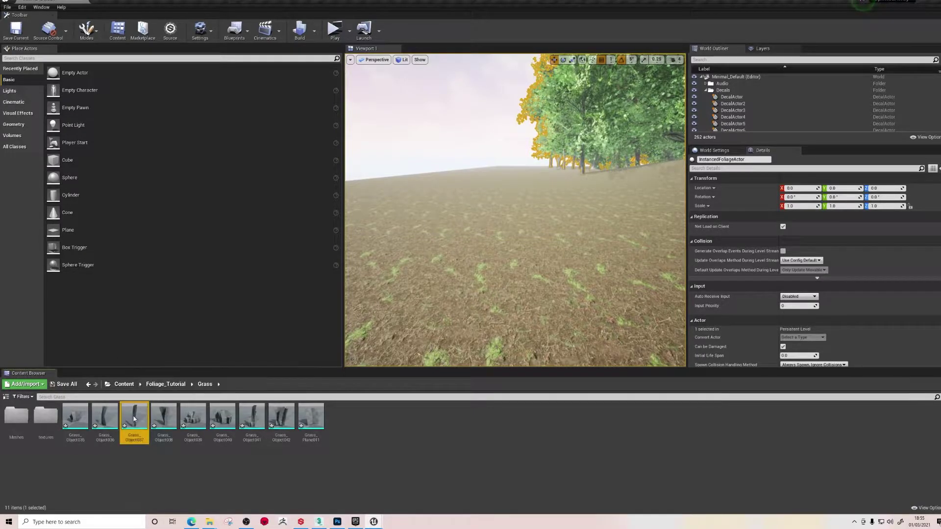
{"action": "left_click", "coordinate": [164, 419]}
{"action": "left_click", "coordinate": [194, 417]}
{"action": "left_click", "coordinate": [223, 418]}
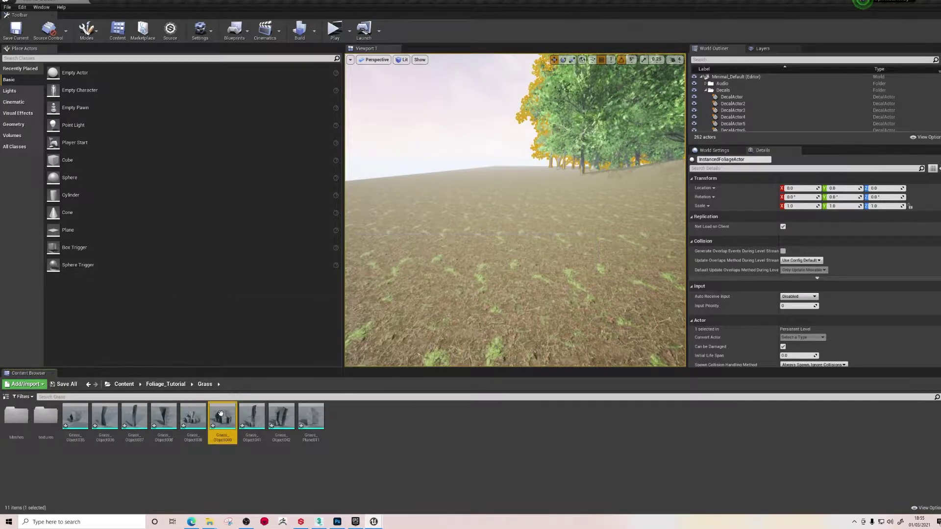
{"action": "left_click", "coordinate": [253, 417]}
{"action": "left_click", "coordinate": [283, 418]}
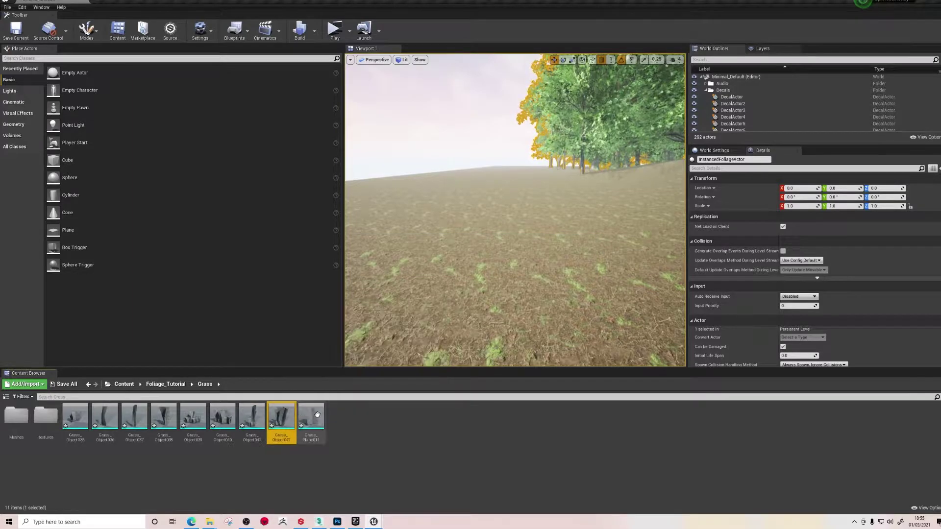
{"action": "left_click", "coordinate": [316, 416]}
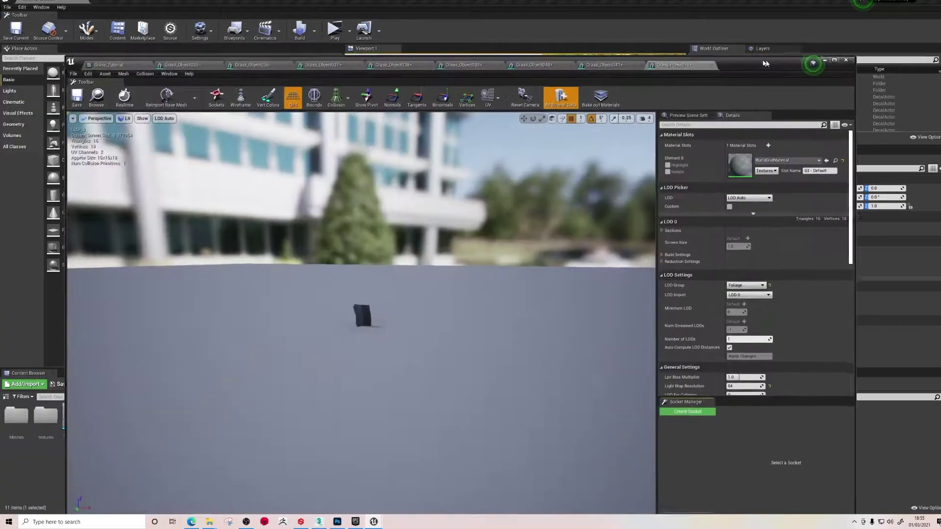
Close the Grass_Tutorial material and shrink and reposition the mesh editor window so the content browser is uncovered.
{"action": "left_click_drag", "start_coordinate": [763, 61], "coordinate": [807, 25]}
{"action": "left_click", "coordinate": [163, 28]}
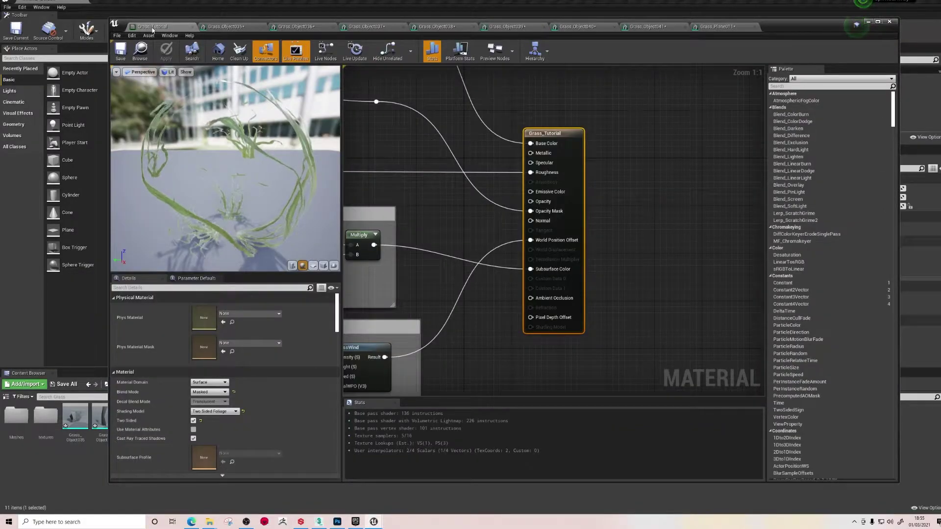
{"action": "left_click", "coordinate": [192, 27]}
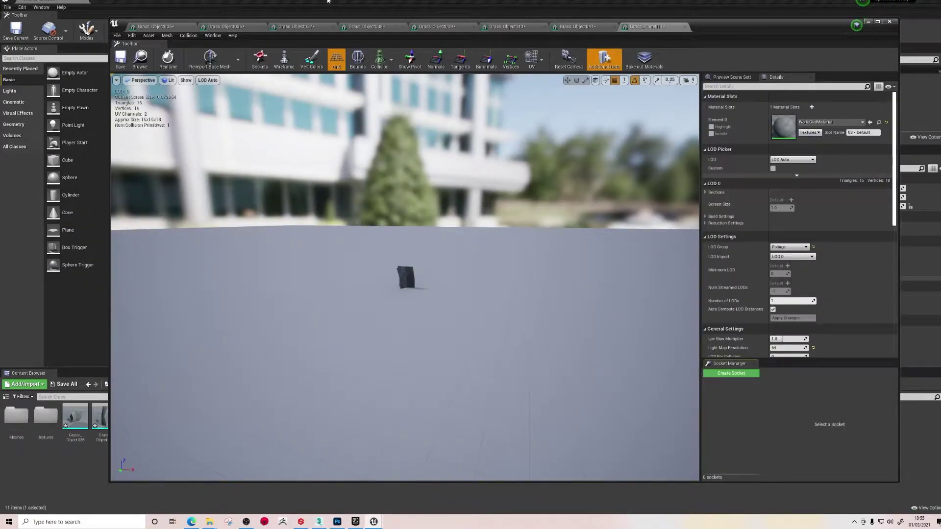
{"action": "left_click_drag", "start_coordinate": [701, 31], "coordinate": [803, 22]}
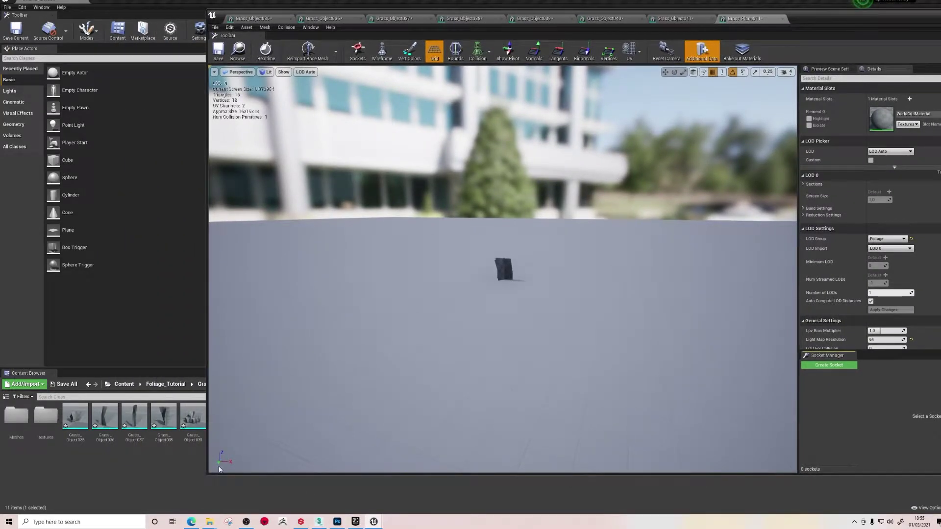
{"action": "left_click_drag", "start_coordinate": [205, 473], "coordinate": [125, 357]}
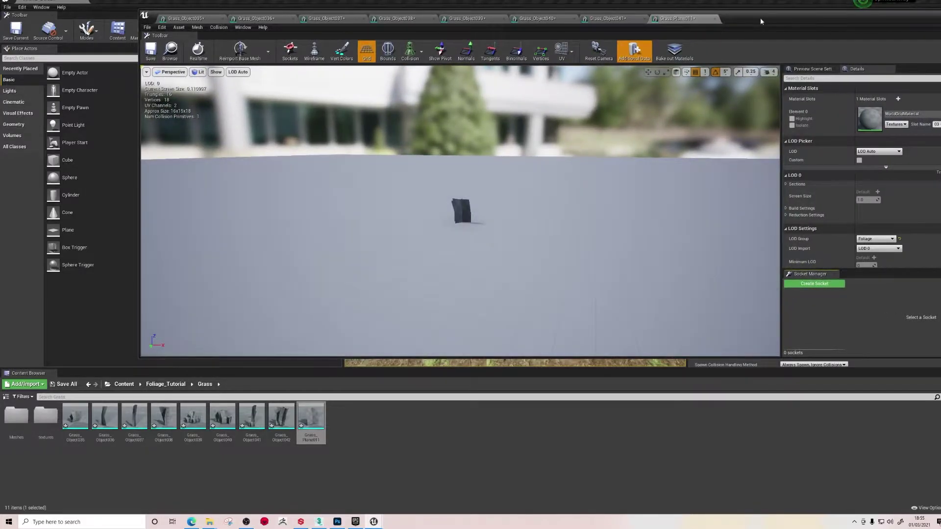
{"action": "left_click_drag", "start_coordinate": [761, 22], "coordinate": [689, 23]}
Assign the Grass_Tutorial material from the textures folder to Element 0 of the Grass_Plane011 mesh and inspect the grass up close.
{"action": "double_click", "coordinate": [45, 417]}
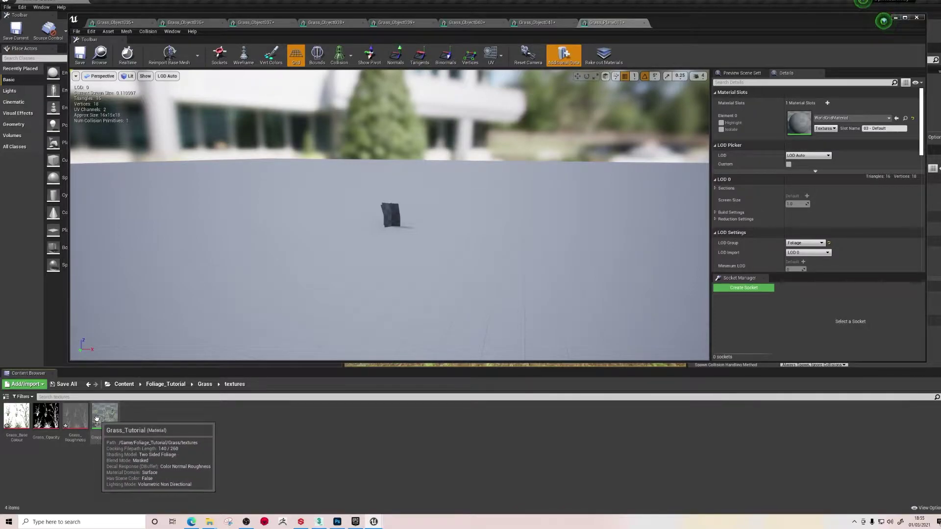
{"action": "left_click_drag", "start_coordinate": [97, 418], "coordinate": [800, 124]}
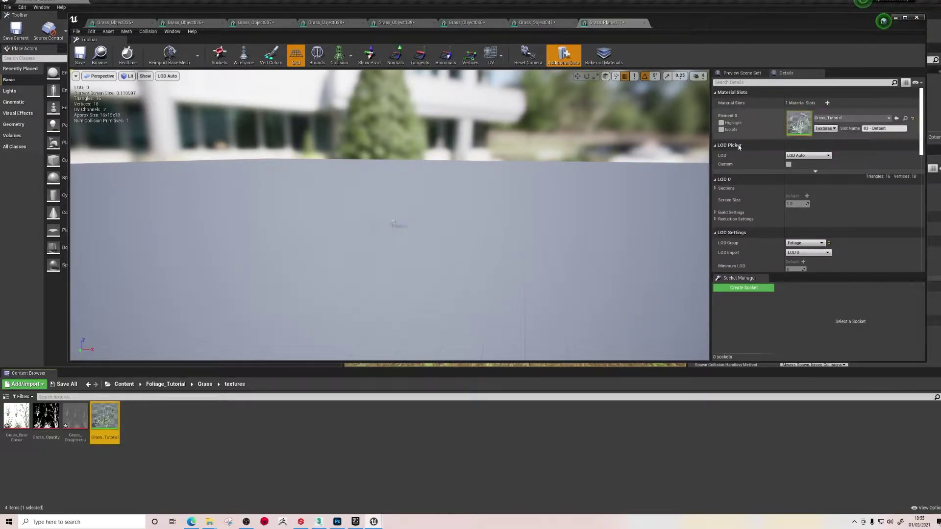
{"action": "scroll", "coordinate": [387, 221], "scroll_direction": "up", "scroll_amount": 3}
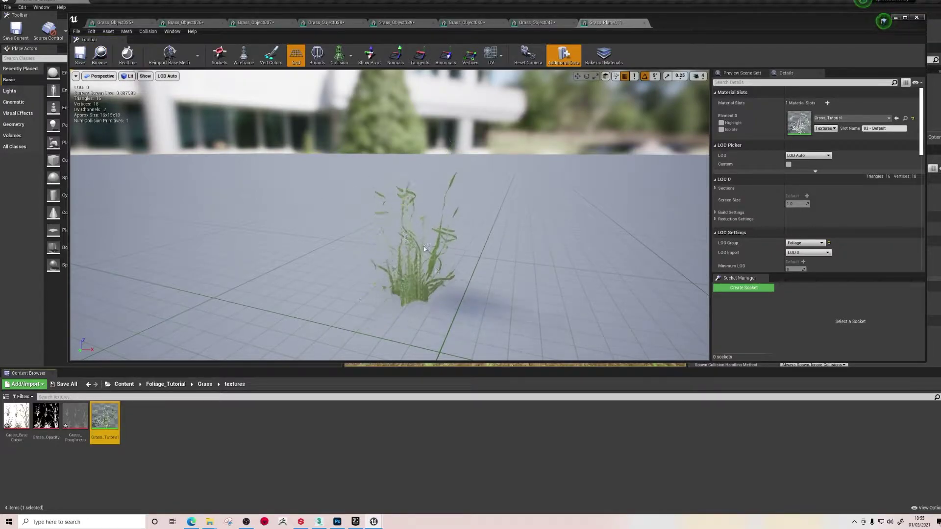
{"action": "scroll", "coordinate": [404, 248], "scroll_direction": "down", "scroll_amount": 3}
{"action": "scroll", "coordinate": [401, 238], "scroll_direction": "up", "scroll_amount": 3}
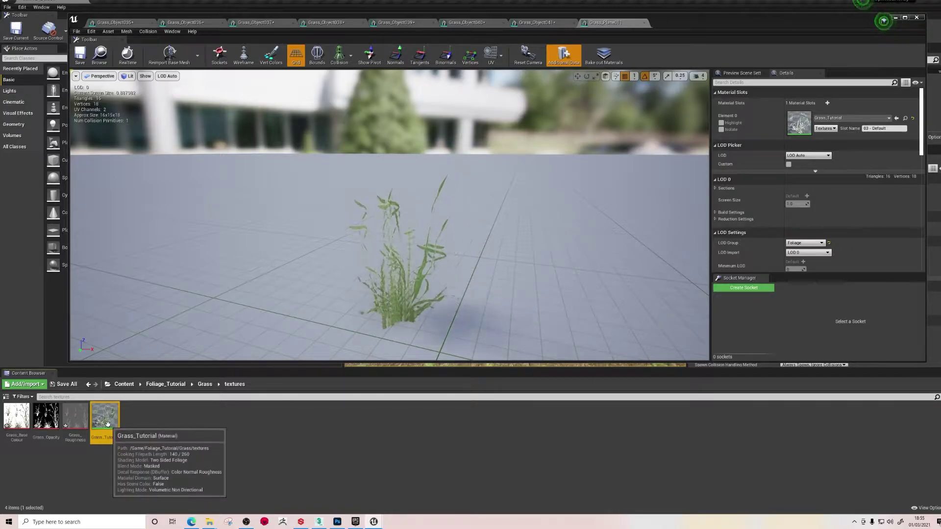
Reopen the Grass_Tutorial material and set the constant feeding WindIntensity in the Wind effect group to 0.02.
{"action": "left_click_drag", "start_coordinate": [0, 90], "coordinate": [263, 76]}
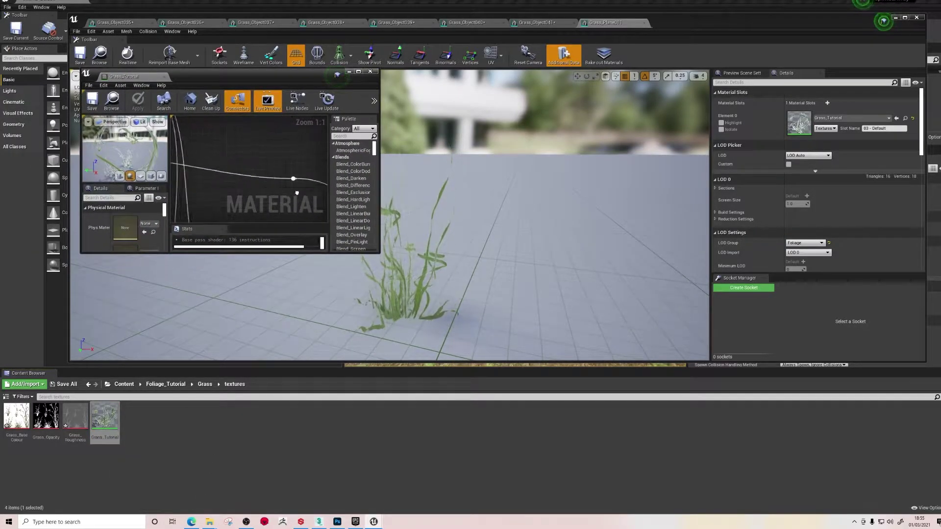
{"action": "scroll", "coordinate": [266, 151], "scroll_direction": "down", "scroll_amount": 5}
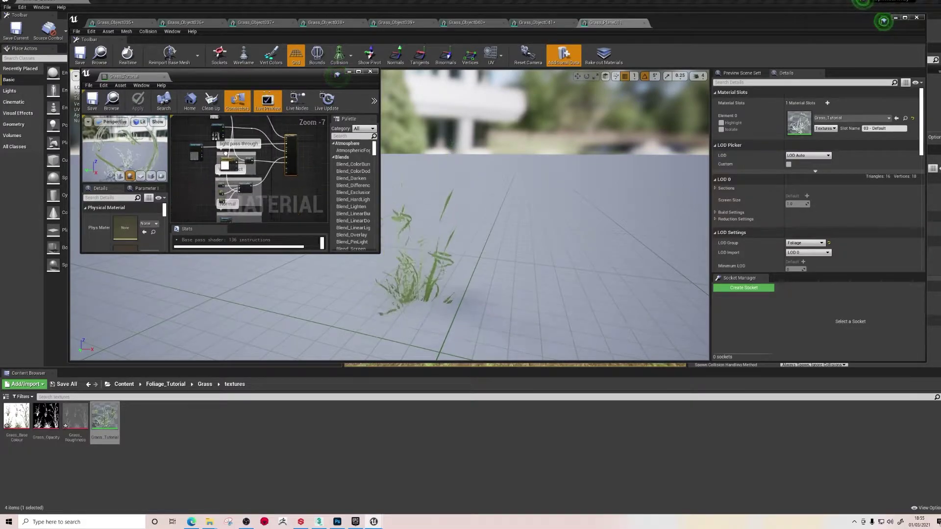
{"action": "scroll", "coordinate": [223, 207], "scroll_direction": "up", "scroll_amount": 2}
{"action": "left_click", "coordinate": [220, 138]}
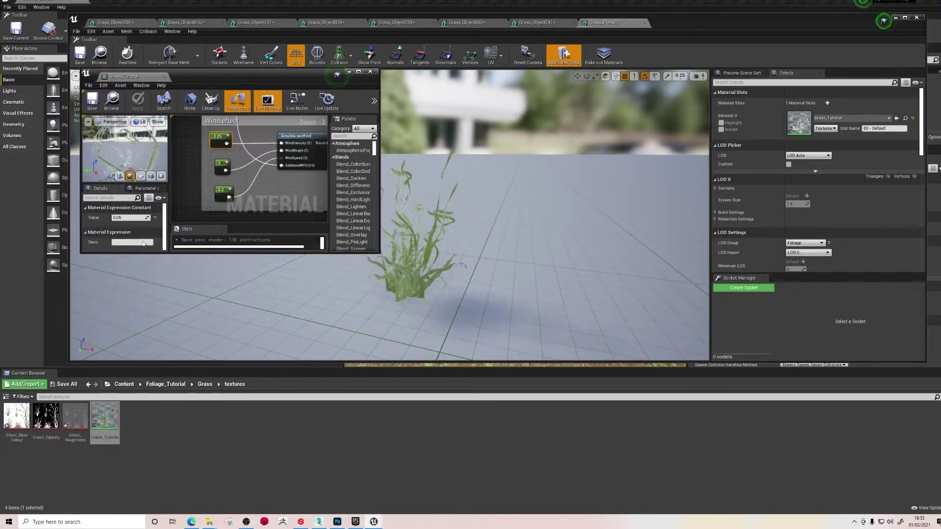
{"action": "left_click", "coordinate": [126, 217]}
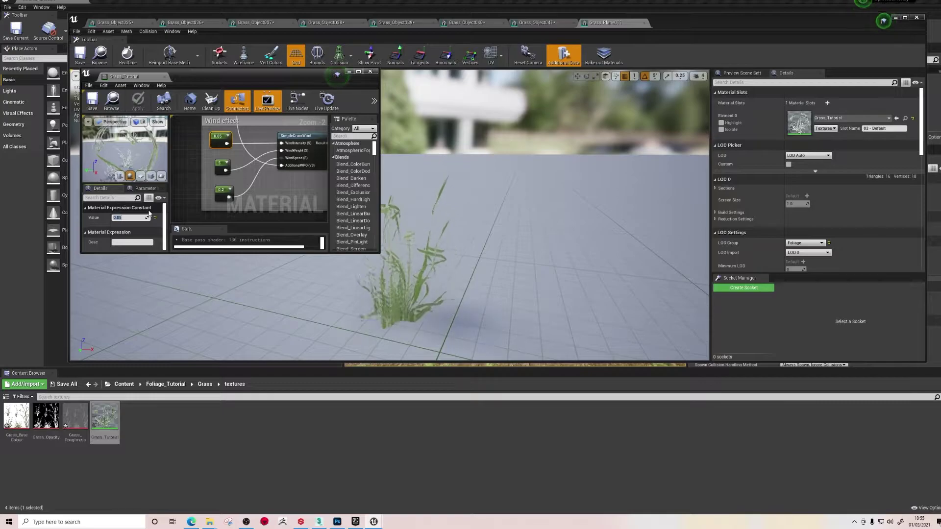
{"action": "type", "text": "0.02"}
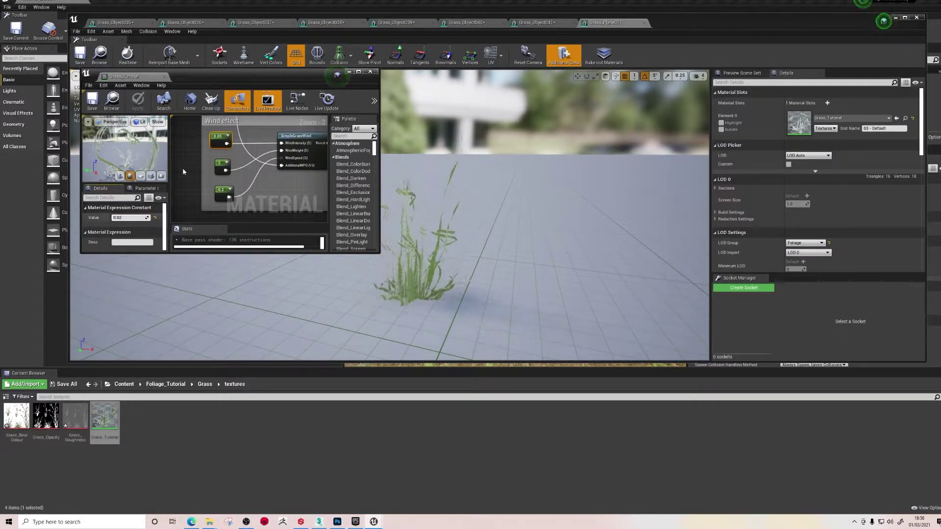
Set the middle constant in the Wind effect group to 1, apply the material and check the grass movement on the mesh.
{"action": "left_click", "coordinate": [220, 165]}
{"action": "left_click", "coordinate": [126, 217]}
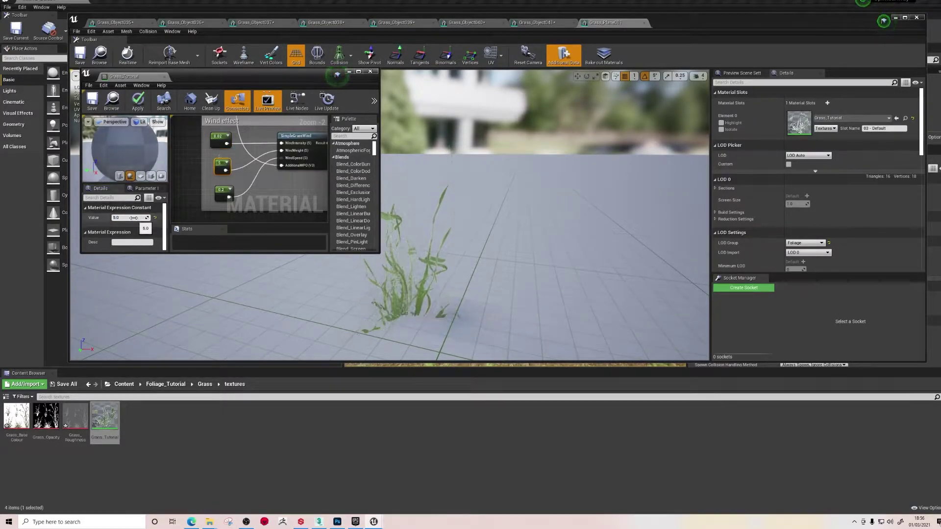
{"action": "type", "text": "1"}
{"action": "key", "text": "Return"}
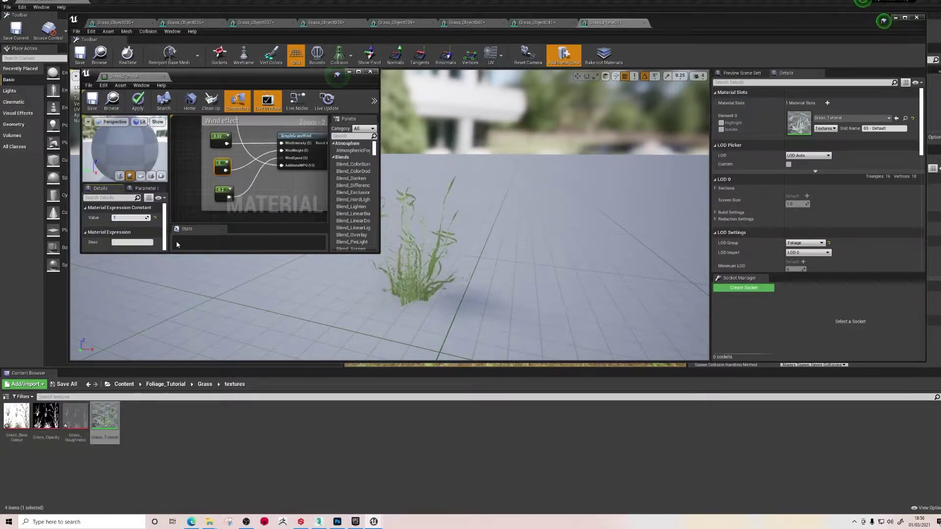
{"action": "left_click", "coordinate": [138, 101]}
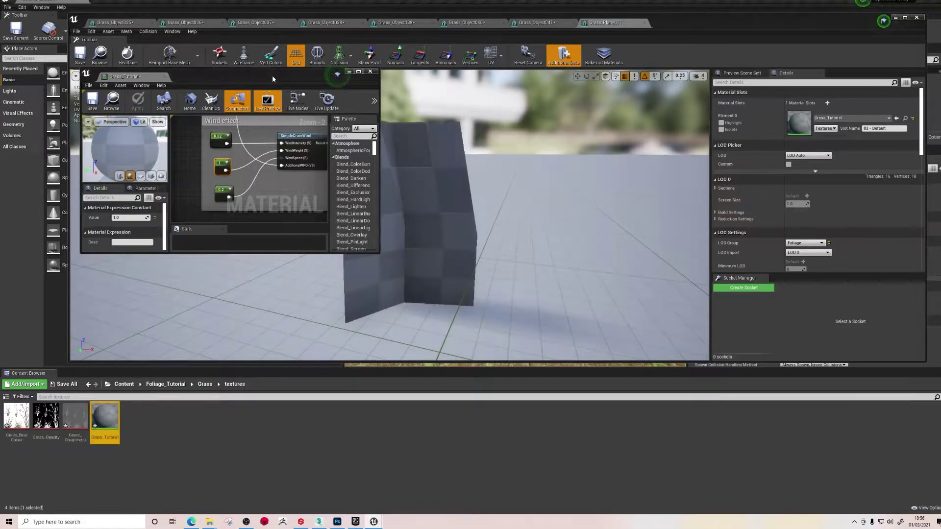
{"action": "left_click_drag", "start_coordinate": [273, 77], "coordinate": [215, 21]}
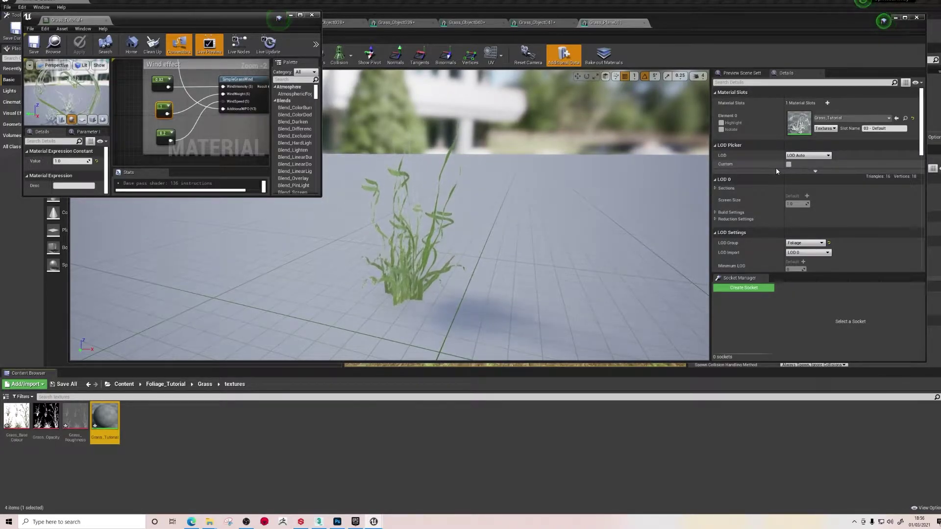
{"action": "mouse_move", "coordinate": [442, 258]}
{"action": "left_mouse_down"}
{"action": "mouse_move", "coordinate": [422, 321]}
{"action": "mouse_move", "coordinate": [433, 242]}
{"action": "mouse_move", "coordinate": [450, 250]}
{"action": "left_mouse_up"}
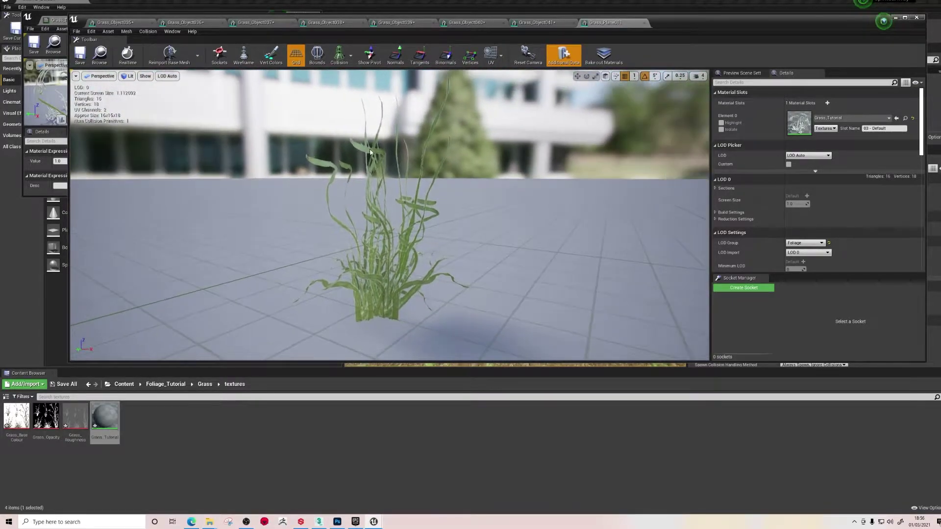
Assign the Grass_Tutorial material to Element 0 of the Grass_Object036, Grass_Object037, Grass_Object038 and Grass_Object039 meshes.
{"action": "left_click", "coordinate": [198, 23]}
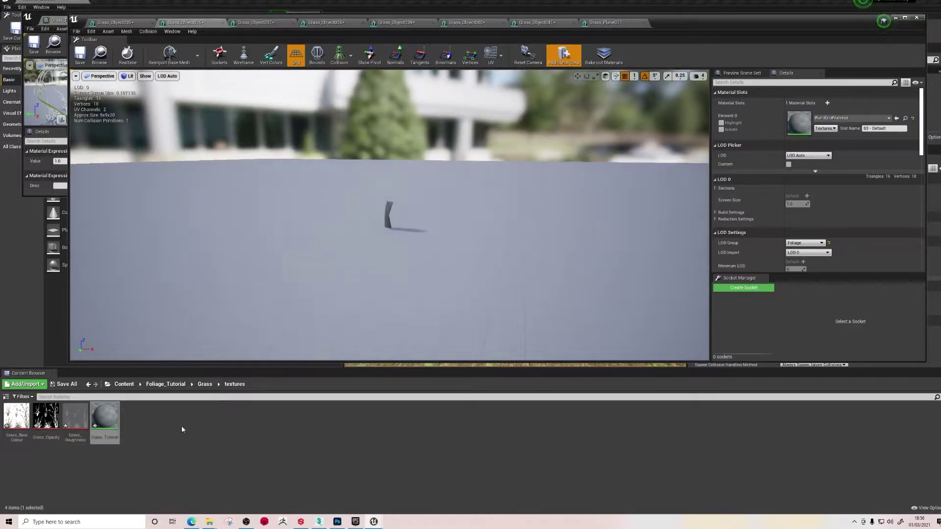
{"action": "left_click_drag", "start_coordinate": [95, 416], "coordinate": [799, 124]}
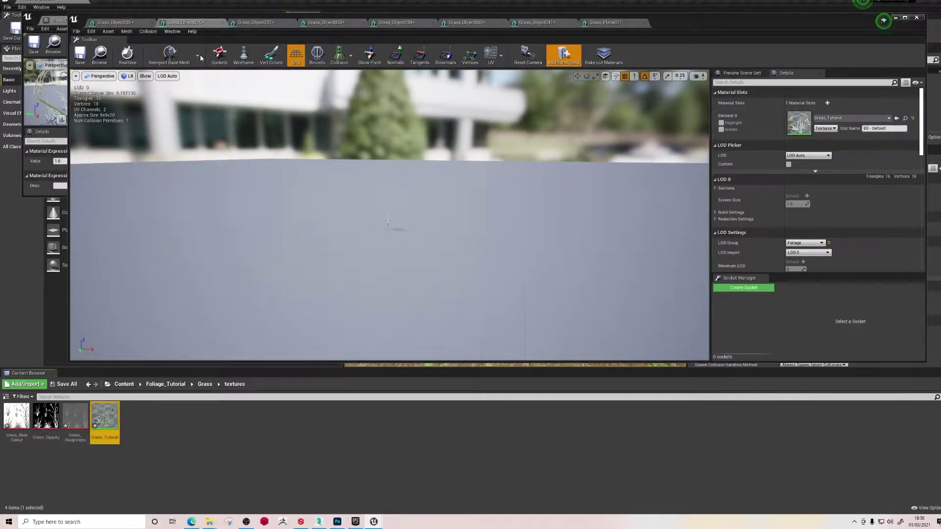
{"action": "left_click", "coordinate": [265, 24]}
{"action": "left_click_drag", "start_coordinate": [107, 418], "coordinate": [803, 125]}
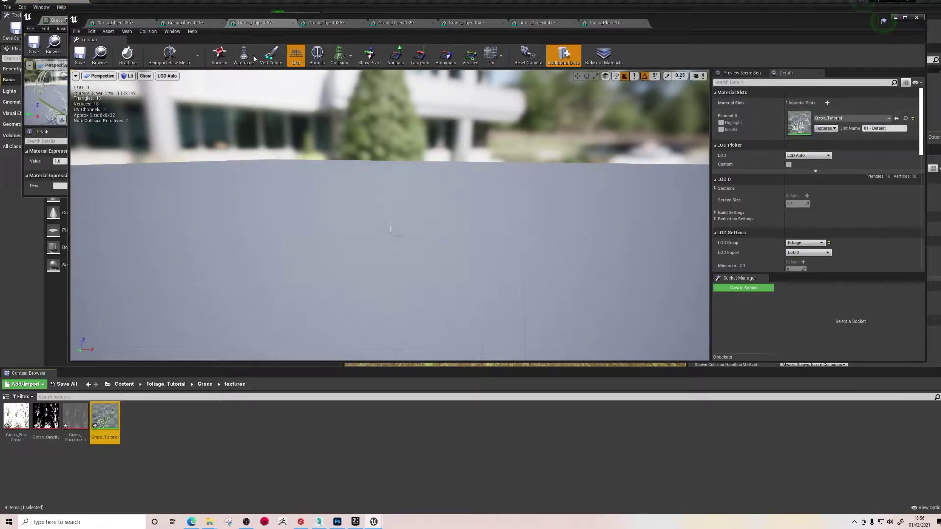
{"action": "left_click", "coordinate": [323, 23]}
{"action": "left_click_drag", "start_coordinate": [107, 429], "coordinate": [801, 124]}
{"action": "left_click", "coordinate": [395, 23]}
{"action": "left_click_drag", "start_coordinate": [104, 424], "coordinate": [800, 124]}
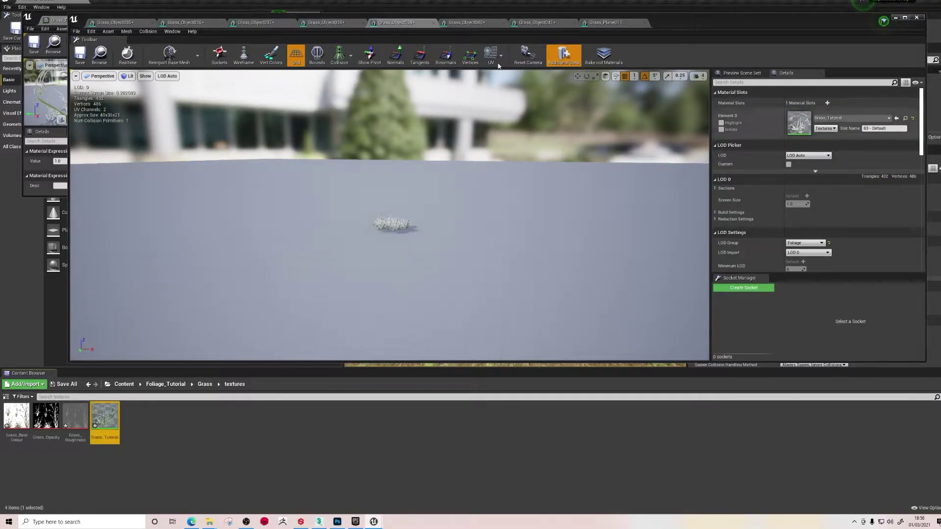
Assign the Grass_Tutorial material to Element 0 of the Grass_Object040, Grass_Object041 and Grass_Plane011 meshes.
{"action": "left_click", "coordinate": [468, 23]}
{"action": "left_click_drag", "start_coordinate": [114, 423], "coordinate": [800, 123]}
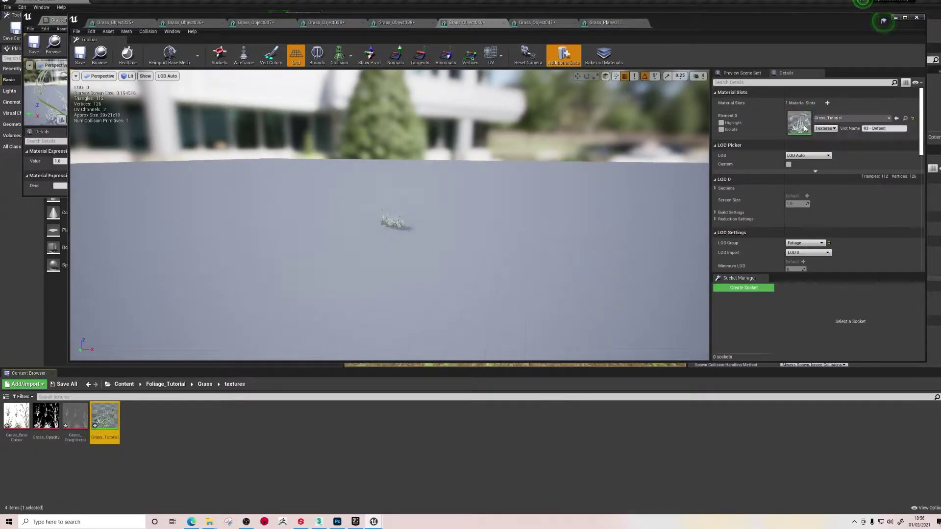
{"action": "left_click", "coordinate": [533, 23]}
{"action": "left_click_drag", "start_coordinate": [106, 422], "coordinate": [789, 129]}
{"action": "left_click", "coordinate": [606, 22]}
{"action": "left_click_drag", "start_coordinate": [116, 419], "coordinate": [799, 123]}
Check the grass meshes with their new material, inspect Grass_Object041 up close and save it.
{"action": "left_click", "coordinate": [139, 23]}
{"action": "left_click", "coordinate": [610, 23]}
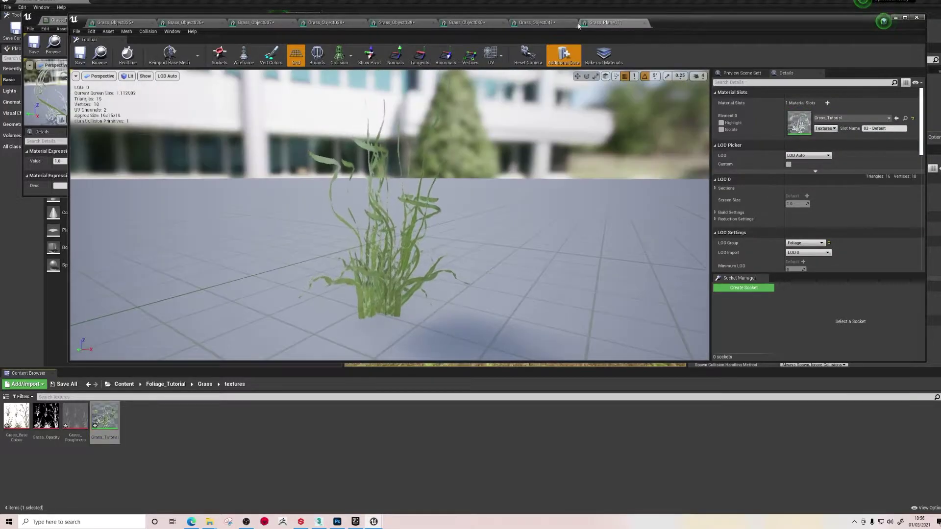
{"action": "left_click", "coordinate": [552, 23]}
{"action": "scroll", "coordinate": [399, 262], "scroll_direction": "up", "scroll_amount": 5}
{"action": "scroll", "coordinate": [409, 263], "scroll_direction": "down", "scroll_amount": 5}
{"action": "scroll", "coordinate": [408, 277], "scroll_direction": "up", "scroll_amount": 5}
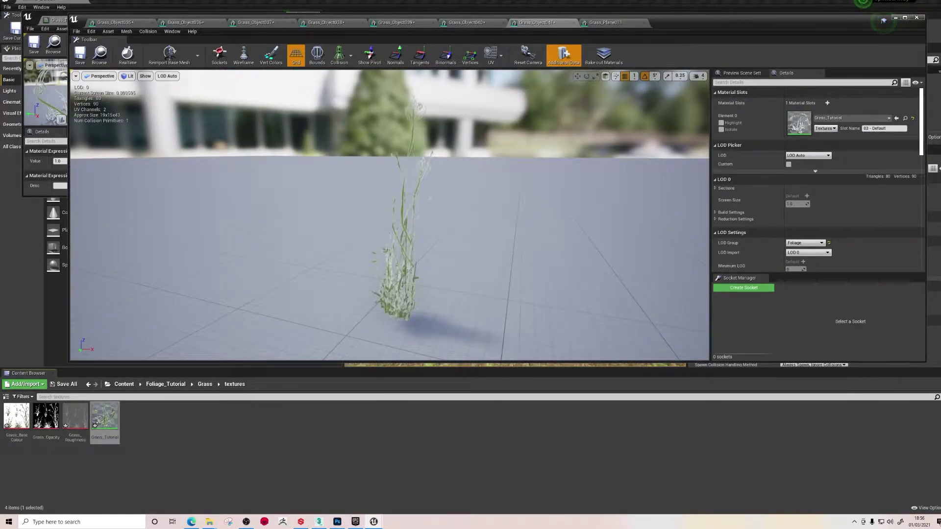
{"action": "right_click_drag", "start_coordinate": [408, 277], "coordinate": [323, 247]}
{"action": "left_click", "coordinate": [80, 55]}
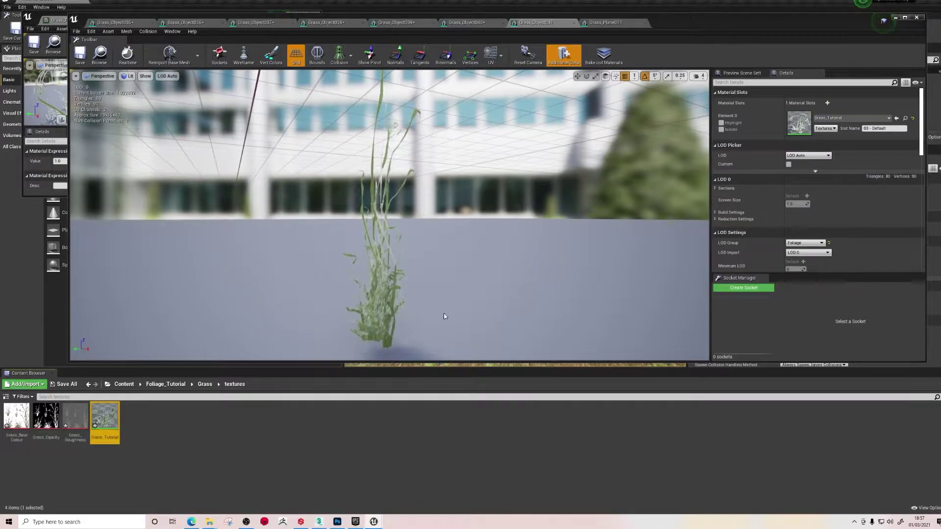
Minimise the mesh editor, close the Grass_Tutorial material and return to the Grass folder.
{"action": "left_click", "coordinate": [895, 18]}
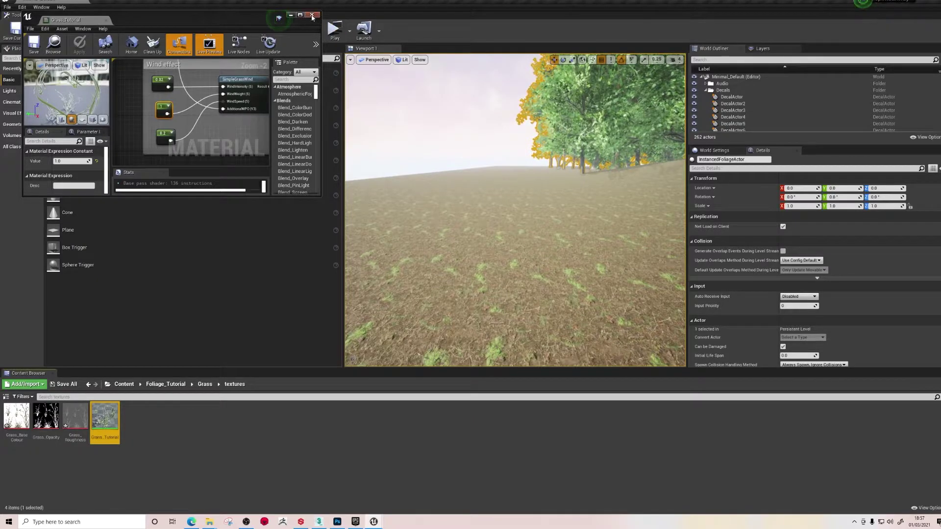
{"action": "left_click", "coordinate": [311, 15]}
{"action": "left_click", "coordinate": [205, 384]}
Place the Grass_Plane011 mesh on the ground in the level.
{"action": "left_click_drag", "start_coordinate": [306, 430], "coordinate": [507, 225]}
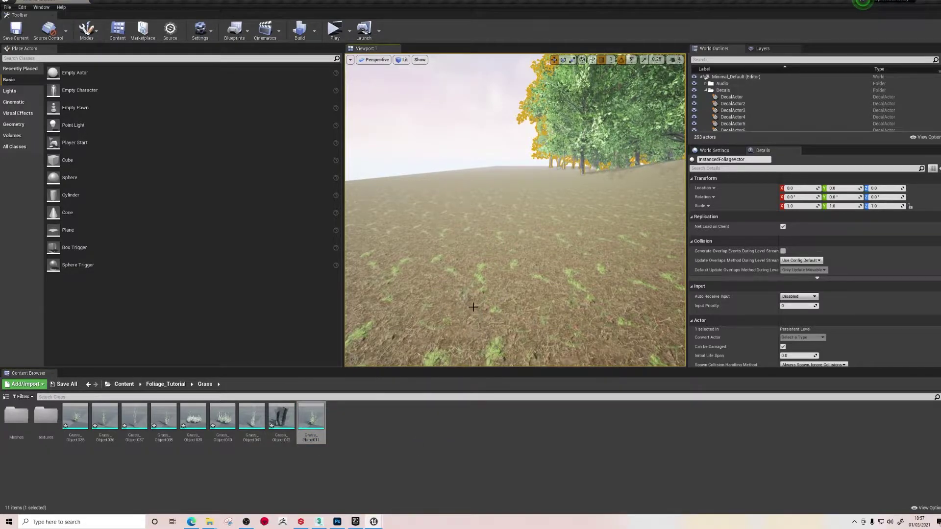
{"action": "left_click_drag", "start_coordinate": [473, 308], "coordinate": [474, 307]}
{"action": "right_click_drag", "start_coordinate": [484, 299], "coordinate": [486, 309]}
{"action": "right_click_drag", "start_coordinate": [494, 270], "coordinate": [528, 270]}
{"action": "left_click_drag", "start_coordinate": [511, 236], "coordinate": [496, 83]}
{"action": "right_click_drag", "start_coordinate": [509, 74], "coordinate": [534, 66]}
Place the Grass_Object039 mesh beside the grass plane in the level and inspect both up close.
{"action": "left_click_drag", "start_coordinate": [193, 417], "coordinate": [447, 270]}
{"action": "key", "text": "e"}
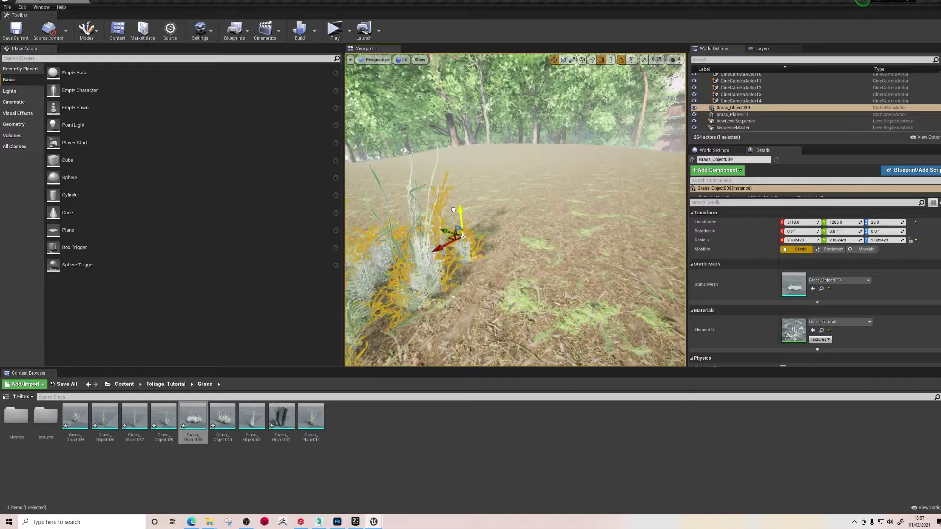
{"action": "right_click_drag", "start_coordinate": [490, 266], "coordinate": [473, 324]}
{"action": "key", "text": "w"}
{"action": "key", "text": "w"}
{"action": "key", "text": "s"}
{"action": "key", "text": "w"}
{"action": "key", "text": "s"}
{"action": "key", "text": "w"}
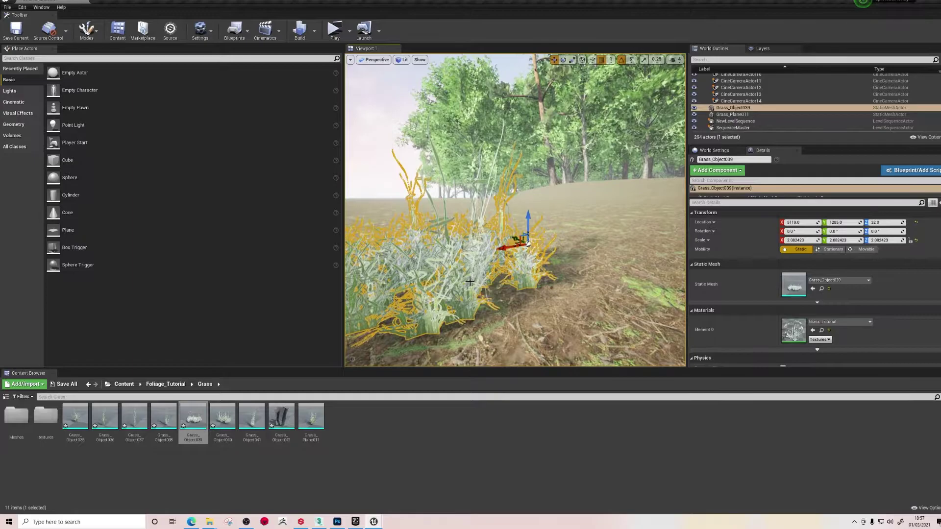
Delete the placed Grass_Object039 and Grass_Plane011 meshes from the level.
{"action": "key", "text": "Delete"}
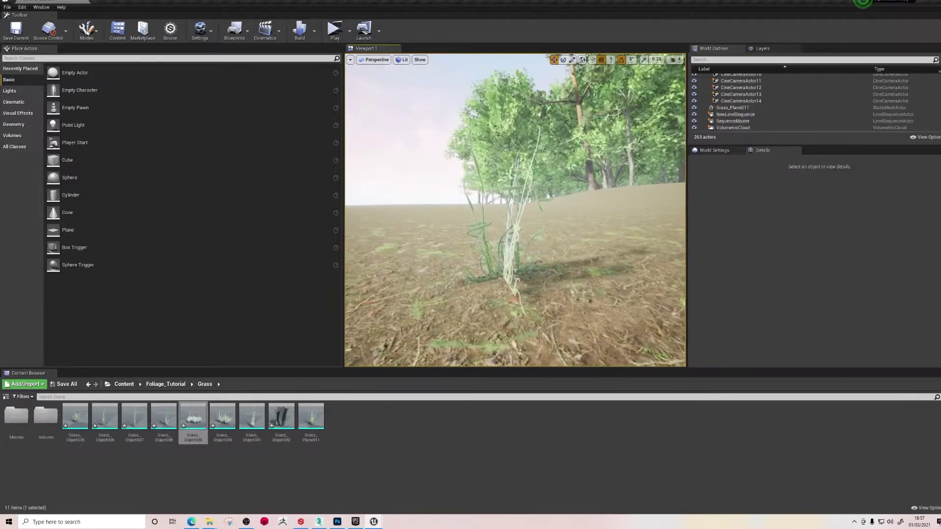
{"action": "left_click", "coordinate": [515, 260]}
{"action": "key", "text": "Delete"}
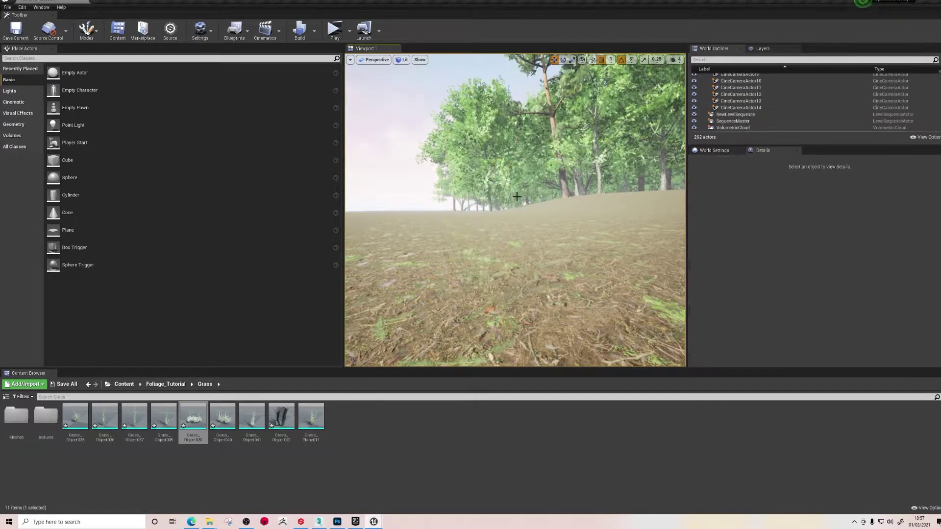
Widen the level viewport and switch the editor to Foliage mode.
{"action": "left_click_drag", "start_coordinate": [298, 107], "coordinate": [176, 111]}
{"action": "right_click_drag", "start_coordinate": [536, 221], "coordinate": [496, 216]}
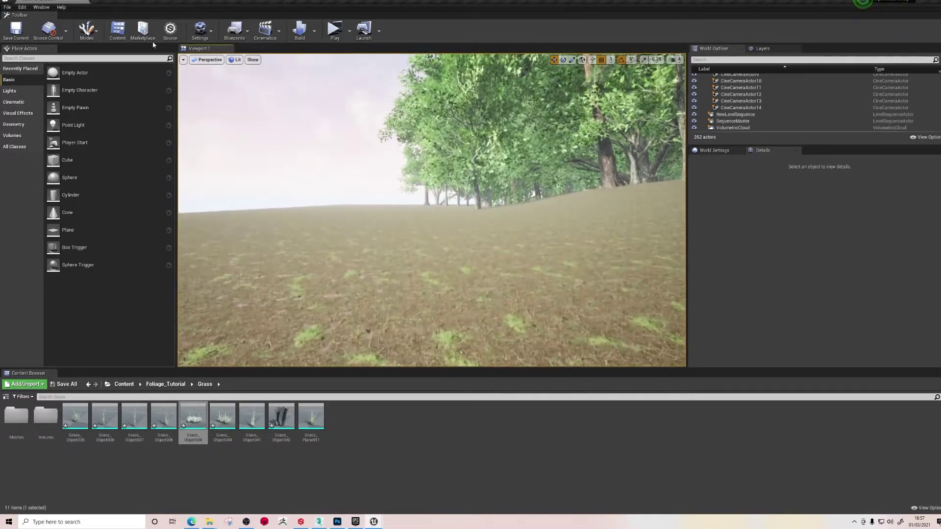
{"action": "left_click", "coordinate": [98, 32]}
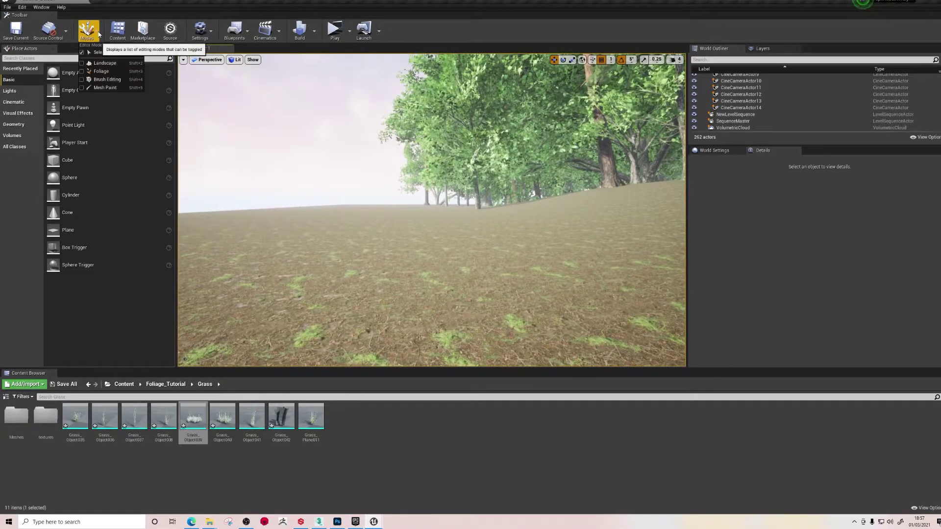
{"action": "left_click", "coordinate": [83, 72]}
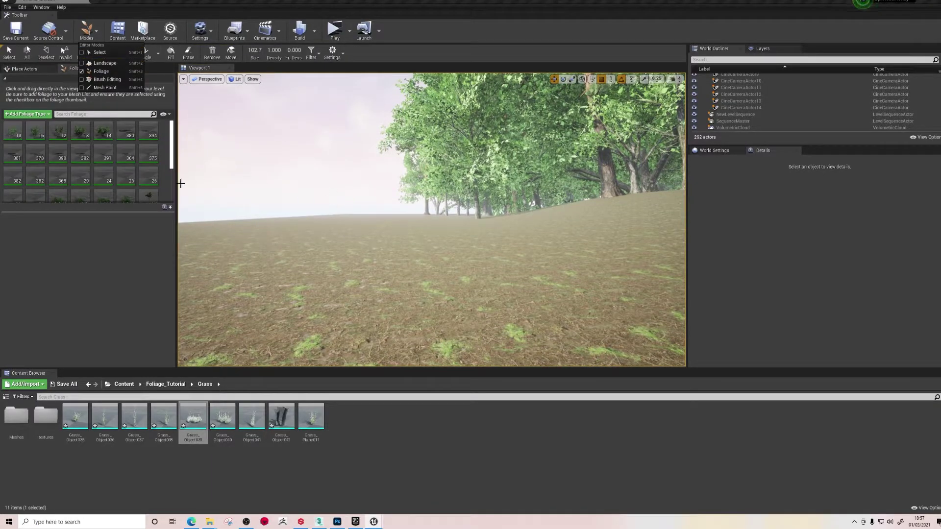
{"action": "scroll", "coordinate": [79, 174], "scroll_direction": "down", "scroll_amount": 5}
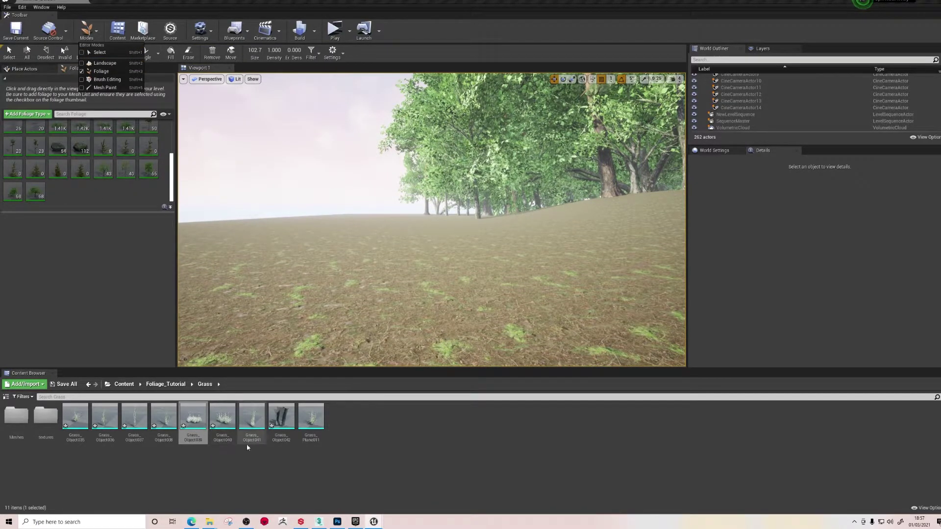
Add the Grass_Object035, Grass_Object036, Grass_Object039 and Grass_Object041 meshes to the foliage types.
{"action": "left_click", "coordinate": [75, 417]}
{"action": "left_click", "coordinate": [105, 417], "text": "ctrl"}
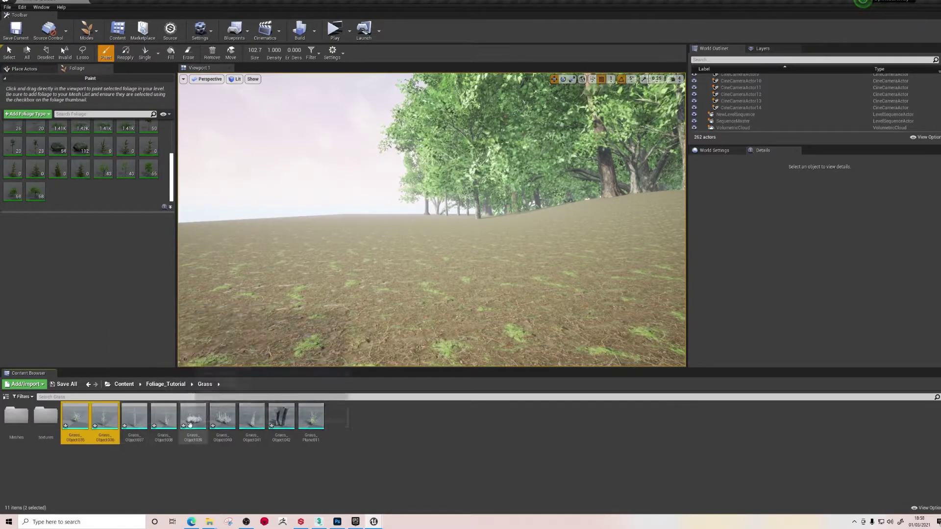
{"action": "left_click", "coordinate": [191, 423], "text": "ctrl"}
{"action": "left_click", "coordinate": [252, 420], "text": "ctrl"}
{"action": "left_click_drag", "start_coordinate": [252, 420], "coordinate": [89, 189]}
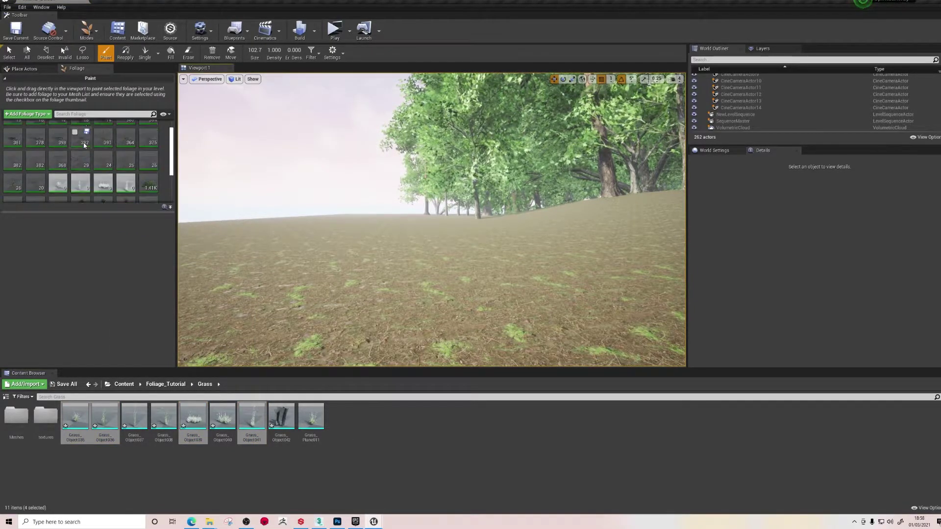
Paint the added grass foliage onto the open ground and view the scattered clumps from above.
{"action": "mouse_move", "coordinate": [375, 269]}
{"action": "left_mouse_down"}
{"action": "mouse_move", "coordinate": [431, 275]}
{"action": "mouse_move", "coordinate": [466, 255]}
{"action": "left_mouse_up"}
{"action": "right_click_drag", "start_coordinate": [466, 255], "coordinate": [460, 316]}
{"action": "mouse_move", "coordinate": [478, 267]}
{"action": "left_mouse_down"}
{"action": "mouse_move", "coordinate": [341, 186]}
{"action": "mouse_move", "coordinate": [240, 242]}
{"action": "mouse_move", "coordinate": [430, 278]}
{"action": "mouse_move", "coordinate": [509, 197]}
{"action": "mouse_move", "coordinate": [339, 161]}
{"action": "mouse_move", "coordinate": [231, 187]}
{"action": "mouse_move", "coordinate": [248, 257]}
{"action": "mouse_move", "coordinate": [470, 257]}
{"action": "left_mouse_up"}
{"action": "mouse_move", "coordinate": [471, 257]}
{"action": "right_mouse_down"}
{"action": "mouse_move", "coordinate": [441, 228]}
{"action": "mouse_move", "coordinate": [554, 229]}
{"action": "mouse_move", "coordinate": [505, 232]}
{"action": "mouse_move", "coordinate": [495, 216]}
{"action": "mouse_move", "coordinate": [489, 245]}
{"action": "mouse_move", "coordinate": [431, 289]}
{"action": "right_mouse_up"}
{"action": "key", "text": "w"}
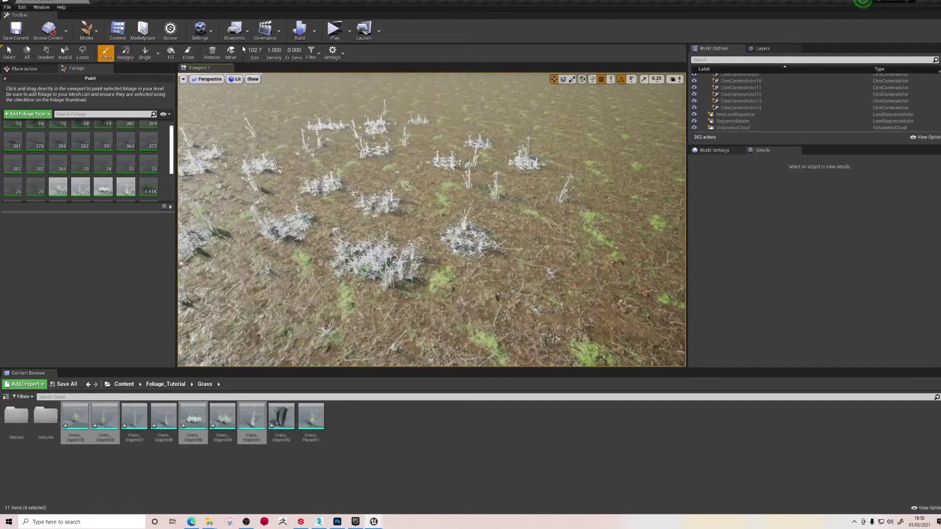
{"action": "mouse_move", "coordinate": [348, 237]}
{"action": "right_mouse_down"}
{"action": "mouse_move", "coordinate": [348, 228]}
{"action": "mouse_move", "coordinate": [368, 256]}
{"action": "mouse_move", "coordinate": [368, 242]}
{"action": "mouse_move", "coordinate": [338, 242]}
{"action": "right_mouse_up"}
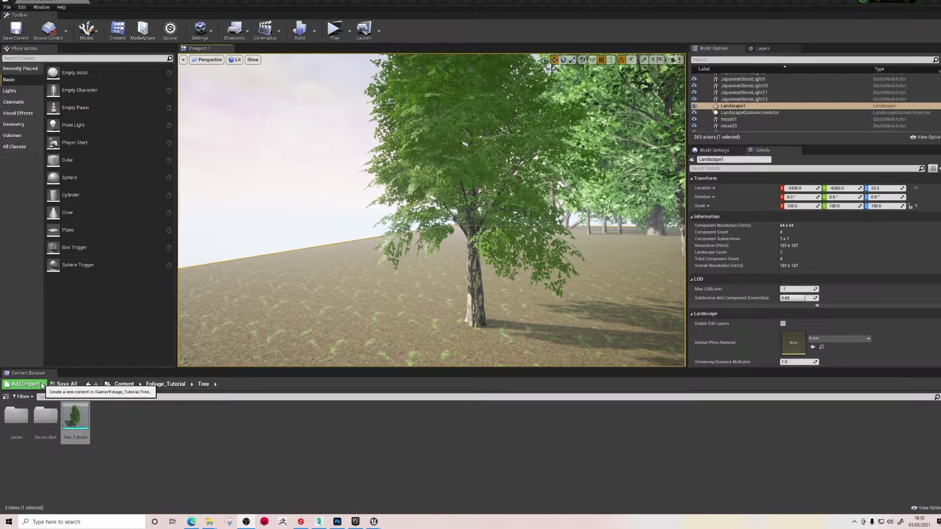
Look at the tree in the level, then switch to 3ds Max and examine the tree, branch and leaf models.
{"action": "mouse_move", "coordinate": [373, 305]}
{"action": "left_mouse_down"}
{"action": "mouse_move", "coordinate": [373, 267]}
{"action": "mouse_move", "coordinate": [373, 297]}
{"action": "mouse_move", "coordinate": [389, 300]}
{"action": "left_mouse_up"}
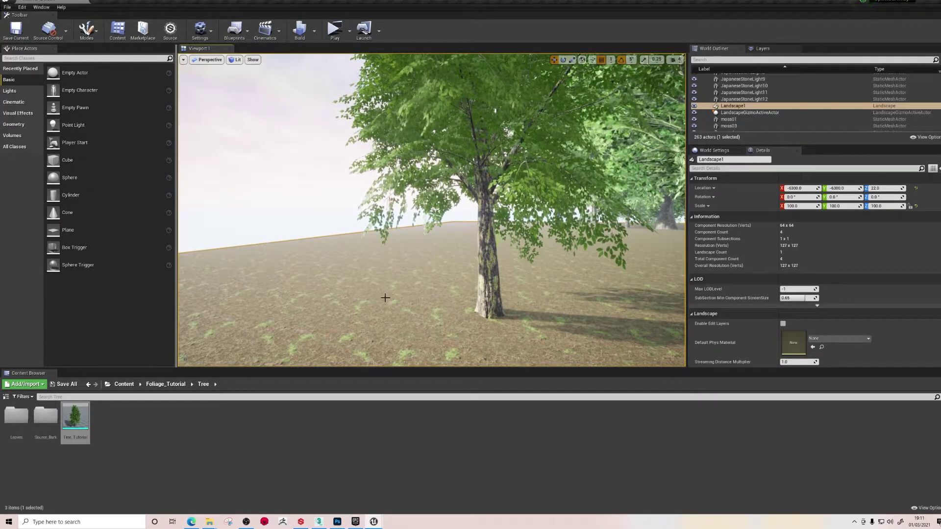
{"action": "left_click", "coordinate": [323, 519]}
{"action": "right_click", "coordinate": [414, 278]}
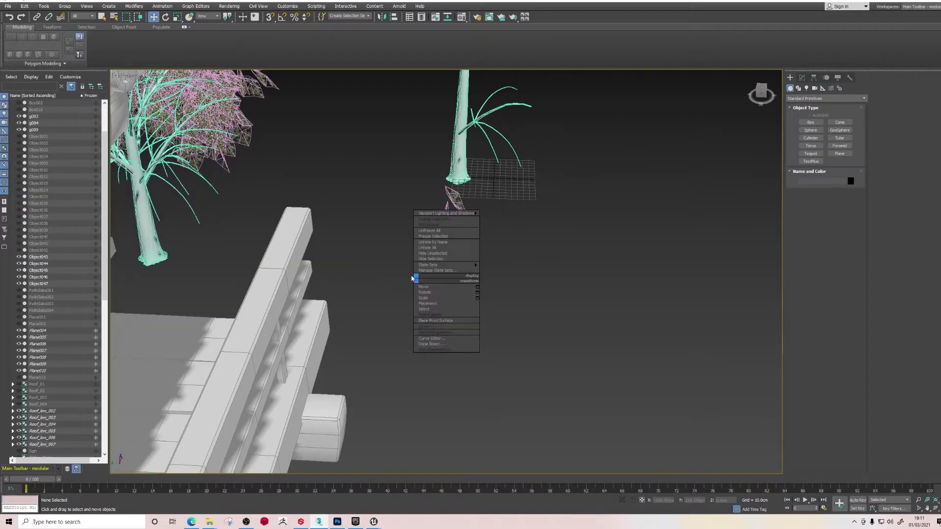
{"action": "middle_click_drag", "start_coordinate": [402, 270], "coordinate": [489, 297]}
{"action": "scroll", "coordinate": [532, 319], "scroll_direction": "up", "scroll_amount": 3}
{"action": "scroll", "coordinate": [542, 311], "scroll_direction": "down", "scroll_amount": 6}
{"action": "middle_click_drag", "start_coordinate": [542, 310], "coordinate": [527, 315]}
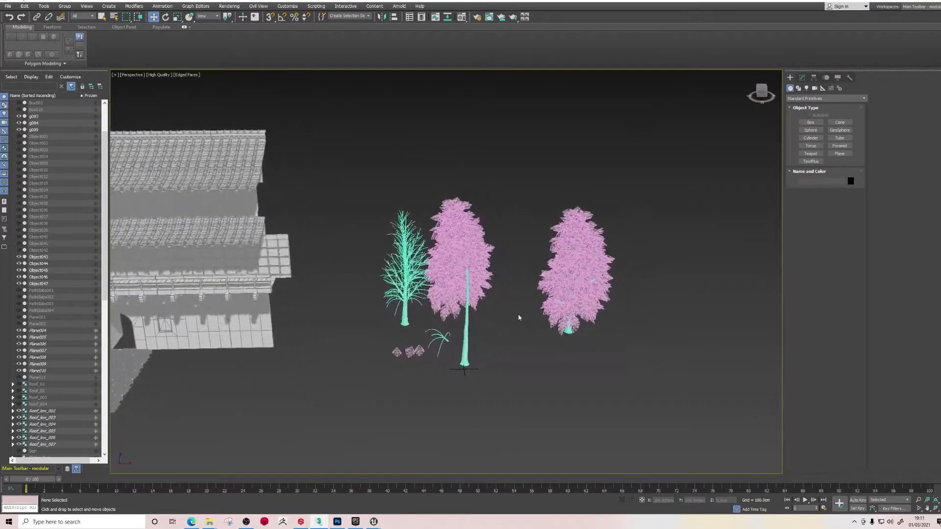
Display the trees shaded without edges and examine the complete tree and the separate foliage mesh.
{"action": "scroll", "coordinate": [469, 196], "scroll_direction": "up", "scroll_amount": 6}
{"action": "left_click", "coordinate": [539, 320]}
{"action": "key", "text": "F3"}
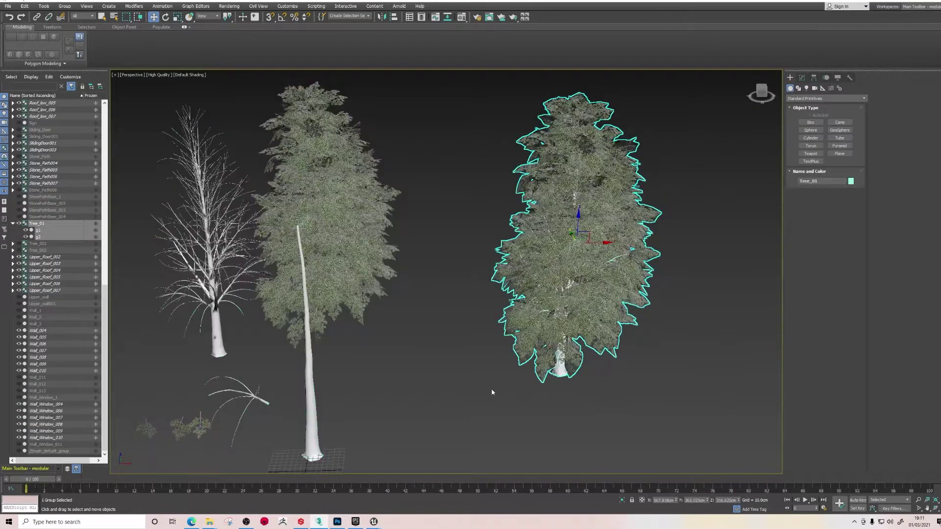
{"action": "left_click", "coordinate": [472, 366]}
{"action": "middle_click_drag", "start_coordinate": [454, 349], "coordinate": [507, 355]}
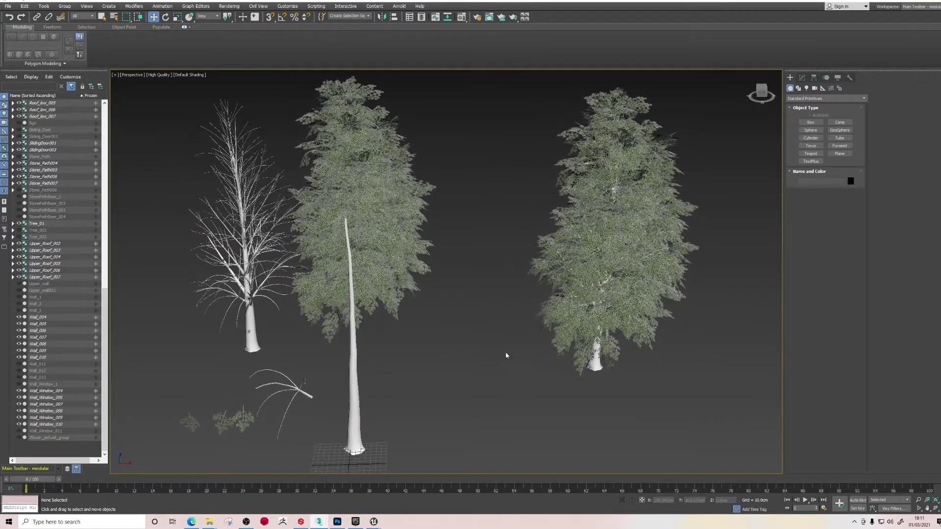
{"action": "left_click", "coordinate": [594, 320]}
{"action": "left_click", "coordinate": [362, 248]}
{"action": "middle_click_drag", "start_coordinate": [361, 248], "coordinate": [457, 234]}
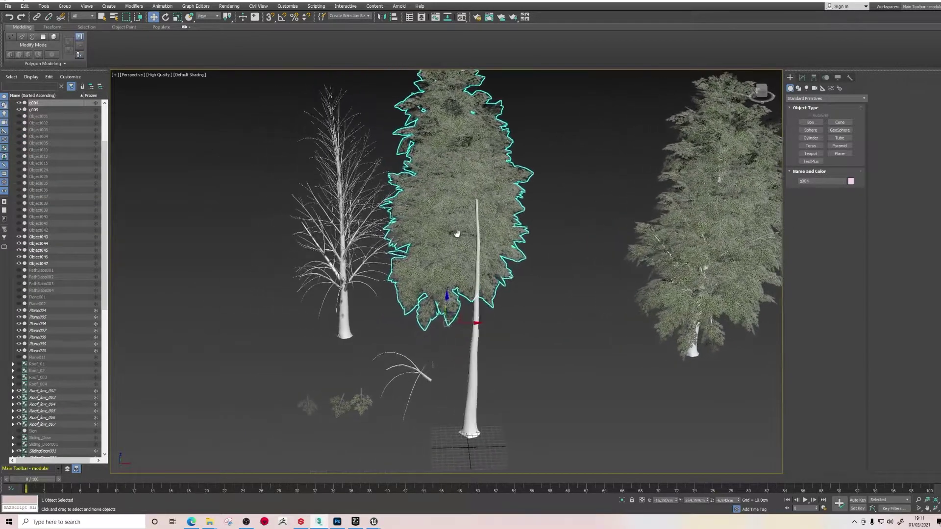
Examine the bare trunk-and-branches model closely and compare it with the separate leaf mesh.
{"action": "left_click", "coordinate": [327, 275]}
{"action": "scroll", "coordinate": [327, 274], "scroll_direction": "up", "scroll_amount": 6}
{"action": "scroll", "coordinate": [328, 275], "scroll_direction": "down", "scroll_amount": 5}
{"action": "middle_click_drag", "start_coordinate": [328, 274], "coordinate": [393, 329]}
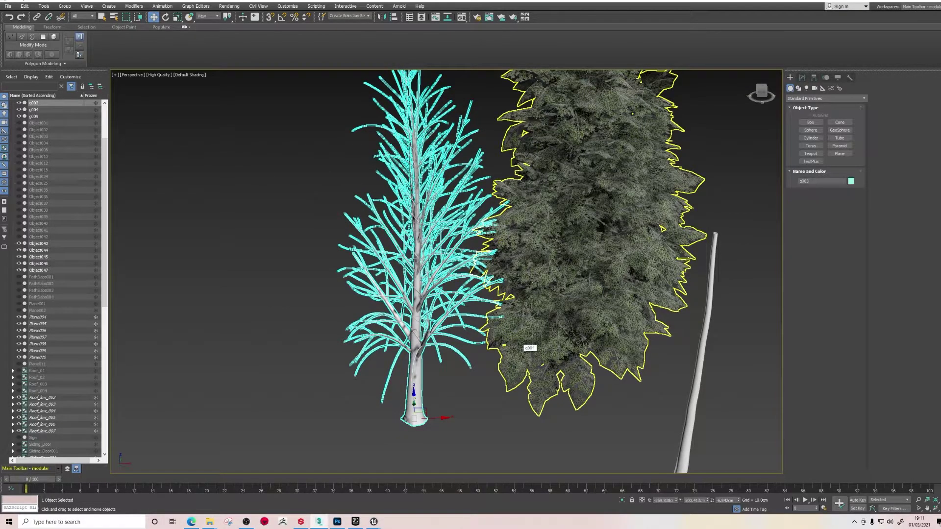
{"action": "middle_click_drag", "start_coordinate": [506, 338], "coordinate": [437, 331]}
{"action": "left_click", "coordinate": [437, 331]}
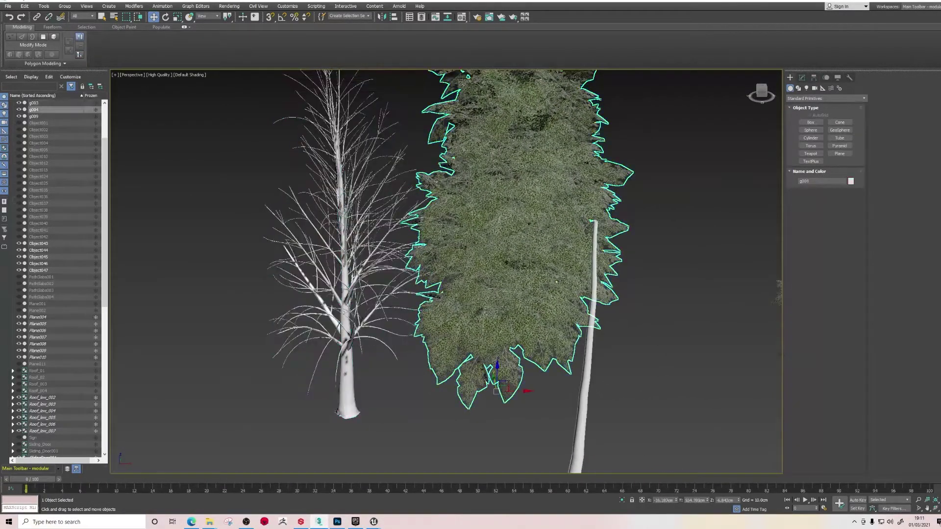
{"action": "left_click", "coordinate": [381, 229]}
{"action": "left_click", "coordinate": [335, 247]}
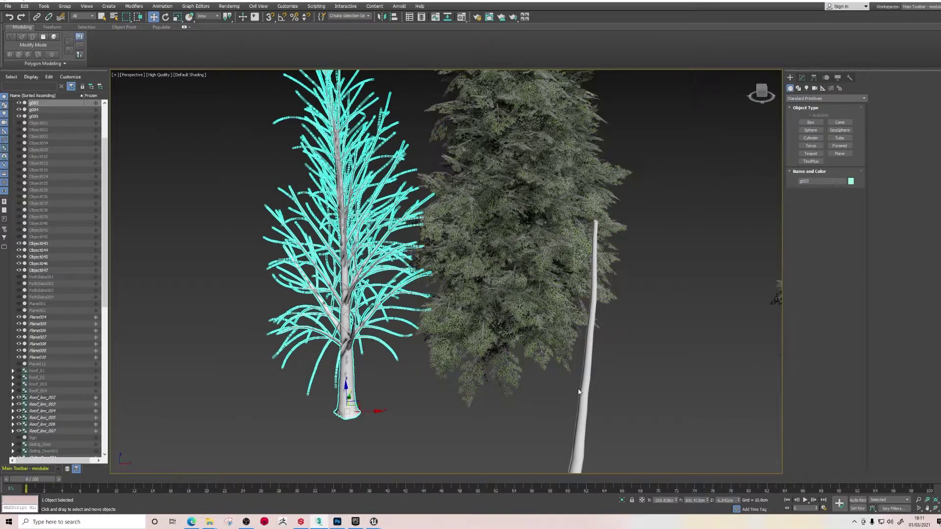
Select the standalone trunk and move its pivot onto the trunk using Affect Pivot Only.
{"action": "left_click", "coordinate": [445, 432]}
{"action": "scroll", "coordinate": [456, 439], "scroll_direction": "down", "scroll_amount": 4}
{"action": "middle_click_drag", "start_coordinate": [456, 403], "coordinate": [415, 292]}
{"action": "scroll", "coordinate": [402, 392], "scroll_direction": "up", "scroll_amount": 3}
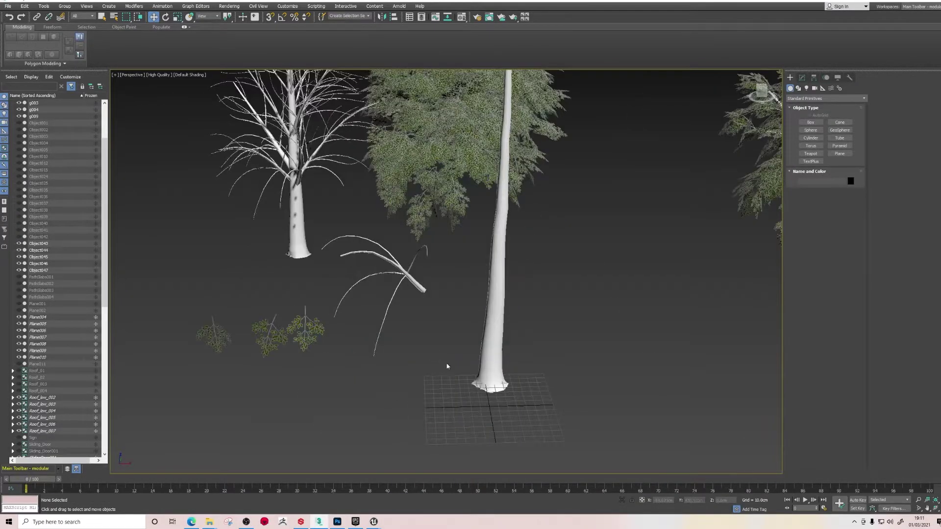
{"action": "left_click", "coordinate": [504, 317]}
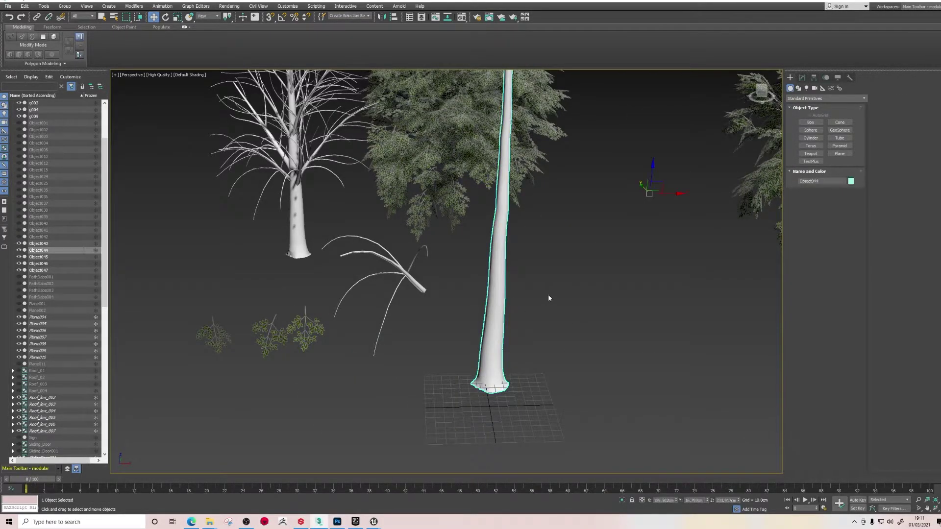
{"action": "left_click", "coordinate": [817, 78]}
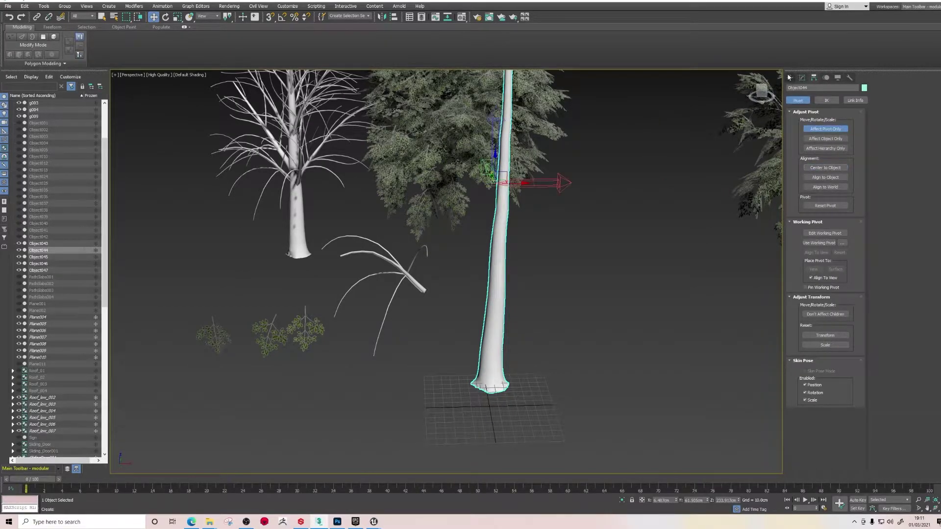
Show edged faces and examine the standalone trunk's mesh from its base up to its tip.
{"action": "middle_click_drag", "start_coordinate": [557, 294], "coordinate": [535, 318]}
{"action": "key", "text": "F4"}
{"action": "left_click", "coordinate": [493, 375]}
{"action": "middle_click_drag", "start_coordinate": [508, 353], "coordinate": [465, 375], "text": "alt"}
{"action": "middle_click_drag", "start_coordinate": [466, 181], "coordinate": [475, 338]}
{"action": "scroll", "coordinate": [504, 171], "scroll_direction": "up", "scroll_amount": 3}
{"action": "scroll", "coordinate": [504, 171], "scroll_direction": "up", "scroll_amount": 2}
{"action": "scroll", "coordinate": [505, 171], "scroll_direction": "down", "scroll_amount": 5}
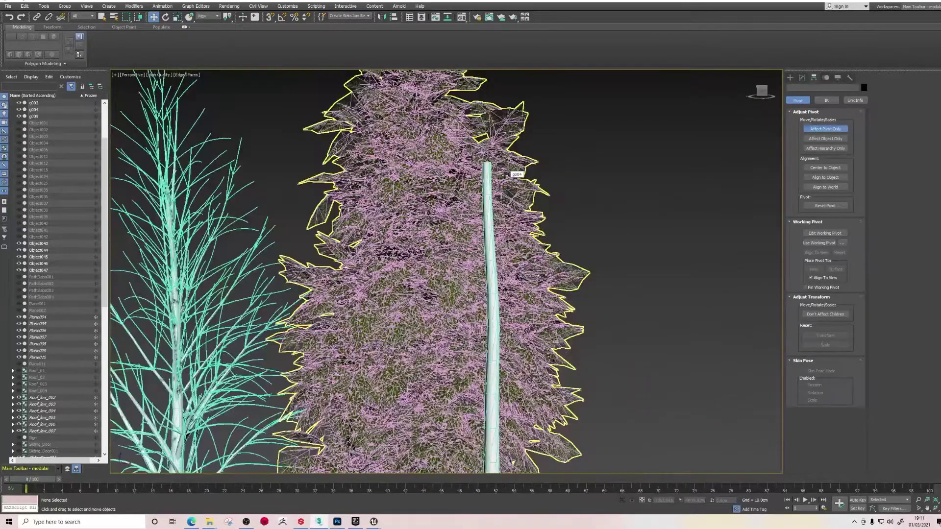
{"action": "middle_click_drag", "start_coordinate": [461, 427], "coordinate": [465, 312]}
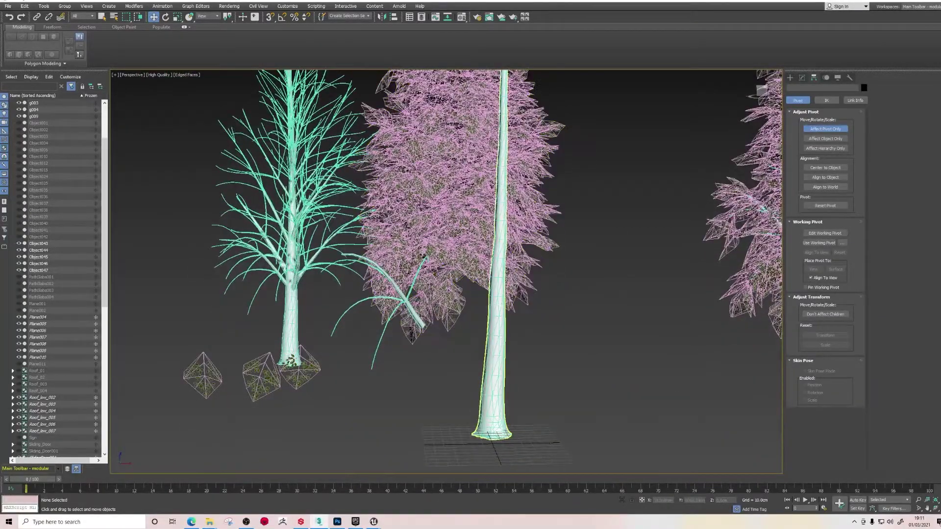
{"action": "middle_click_drag", "start_coordinate": [385, 443], "coordinate": [416, 427], "text": "alt"}
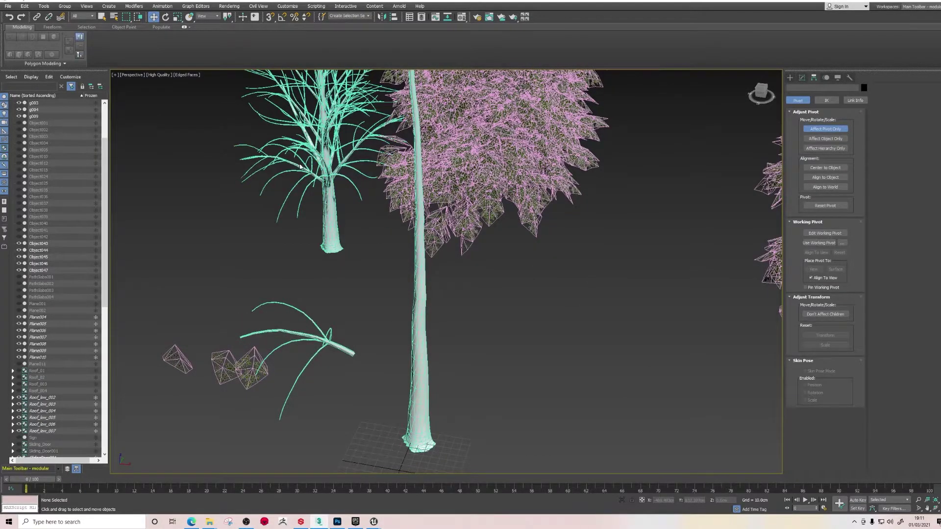
Select the loose branch model and move its pivot to the thick base end of the branch.
{"action": "middle_click_drag", "start_coordinate": [381, 329], "coordinate": [424, 348], "text": "alt"}
{"action": "scroll", "coordinate": [395, 337], "scroll_direction": "up", "scroll_amount": 7}
{"action": "scroll", "coordinate": [400, 340], "scroll_direction": "down", "scroll_amount": 3}
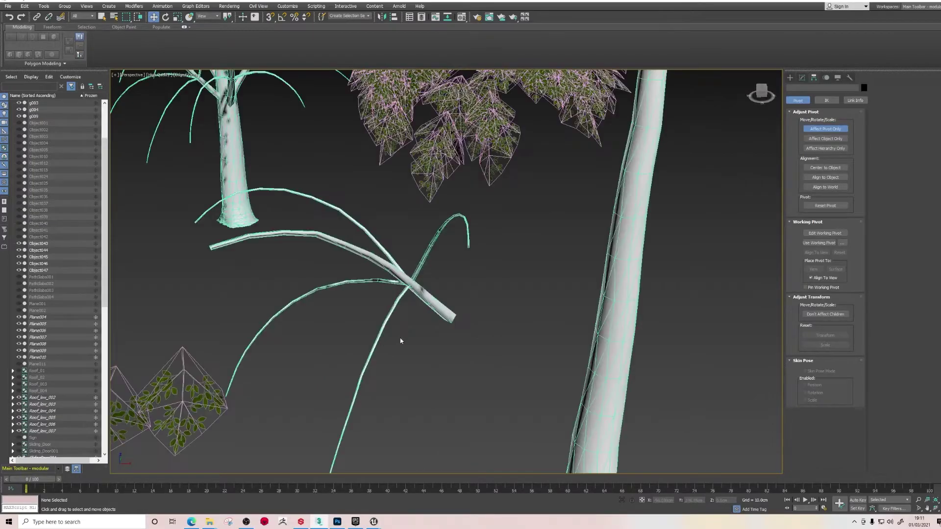
{"action": "left_click", "coordinate": [415, 293]}
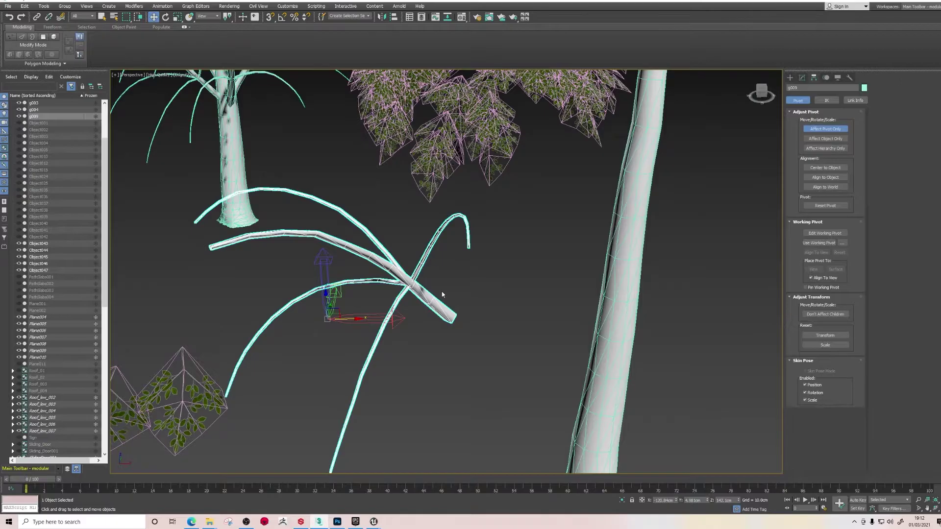
{"action": "middle_click_drag", "start_coordinate": [413, 325], "coordinate": [376, 266], "text": "alt"}
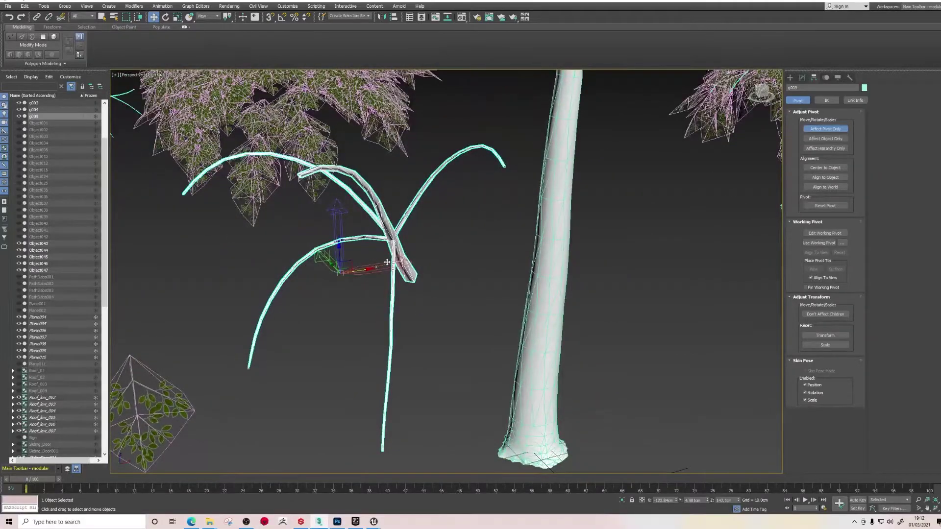
{"action": "scroll", "coordinate": [403, 236], "scroll_direction": "down", "scroll_amount": 4}
{"action": "mouse_move", "coordinate": [403, 236]}
{"action": "middle_mouse_down", "text": "alt"}
{"action": "mouse_move", "coordinate": [458, 237]}
{"action": "mouse_move", "coordinate": [403, 243]}
{"action": "mouse_move", "coordinate": [412, 234]}
{"action": "middle_mouse_up", "text": "alt"}
{"action": "scroll", "coordinate": [407, 253], "scroll_direction": "up", "scroll_amount": 5}
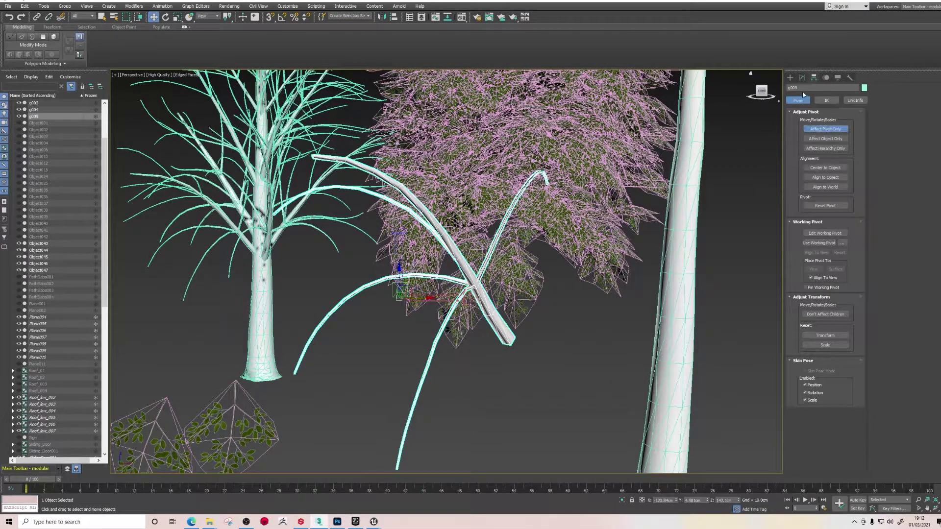
{"action": "middle_click_drag", "start_coordinate": [530, 329], "coordinate": [480, 436], "text": "alt"}
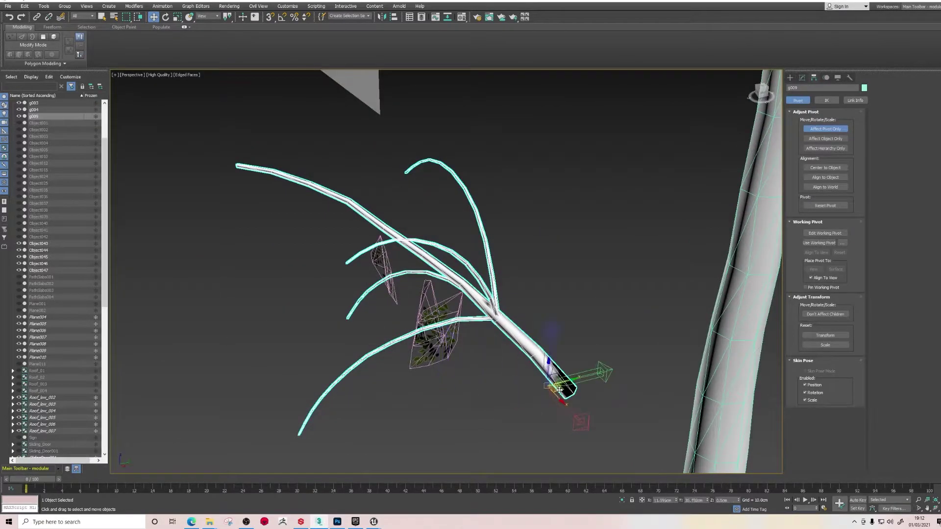
{"action": "middle_click_drag", "start_coordinate": [573, 373], "coordinate": [613, 379], "text": "alt"}
Rotate the loose branch about its base pivot to a new angle, then deselect it.
{"action": "key", "text": "e"}
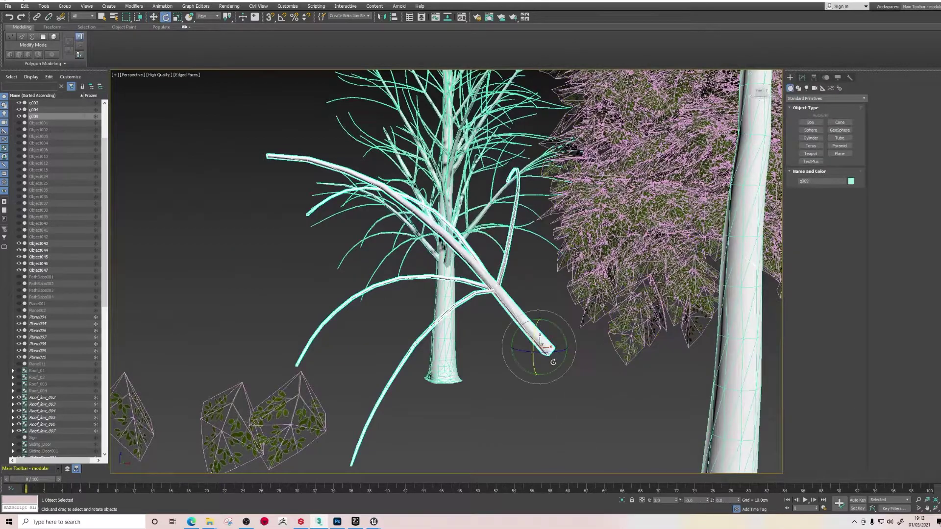
{"action": "left_click_drag", "start_coordinate": [553, 324], "coordinate": [533, 327]}
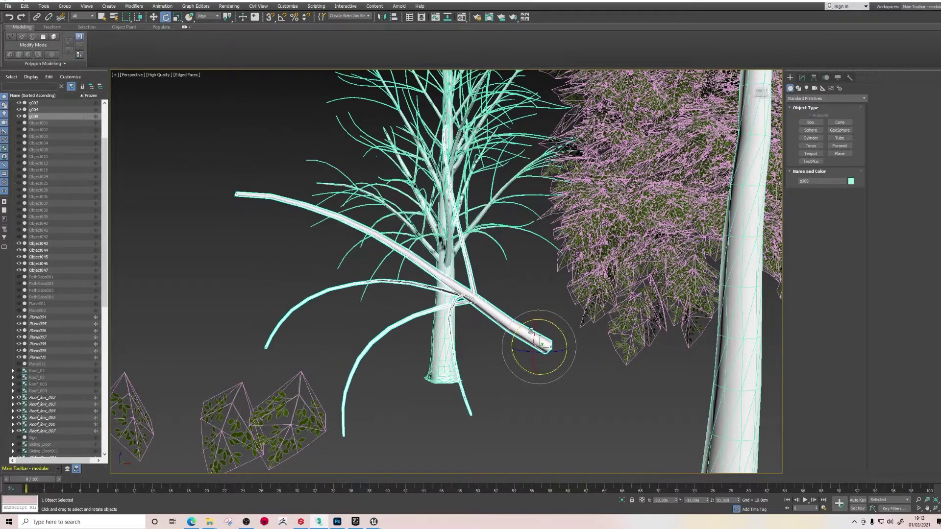
{"action": "left_click", "coordinate": [407, 409]}
Examine the nearest leaf card's shape, leaf texture and pivot at its stem end.
{"action": "scroll", "coordinate": [400, 379], "scroll_direction": "down", "scroll_amount": 6}
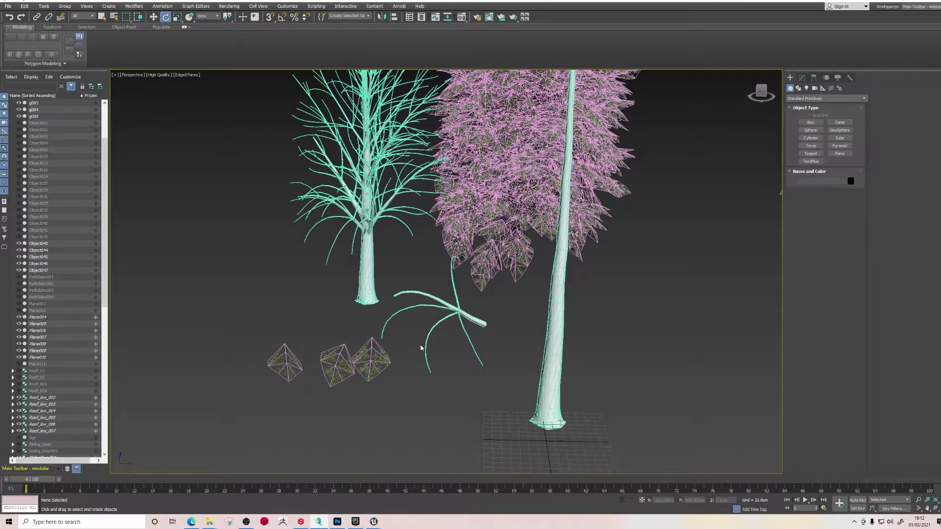
{"action": "left_click", "coordinate": [371, 350]}
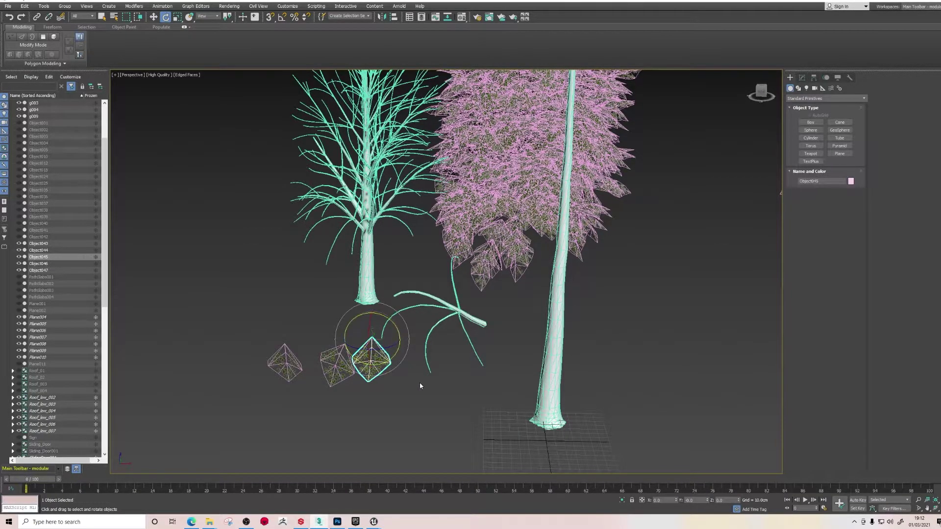
{"action": "scroll", "coordinate": [380, 347], "scroll_direction": "up", "scroll_amount": 8}
{"action": "mouse_move", "coordinate": [374, 304]}
{"action": "middle_mouse_down", "text": "alt"}
{"action": "mouse_move", "coordinate": [429, 290]}
{"action": "mouse_move", "coordinate": [387, 290]}
{"action": "mouse_move", "coordinate": [406, 306]}
{"action": "mouse_move", "coordinate": [375, 304]}
{"action": "middle_mouse_up", "text": "alt"}
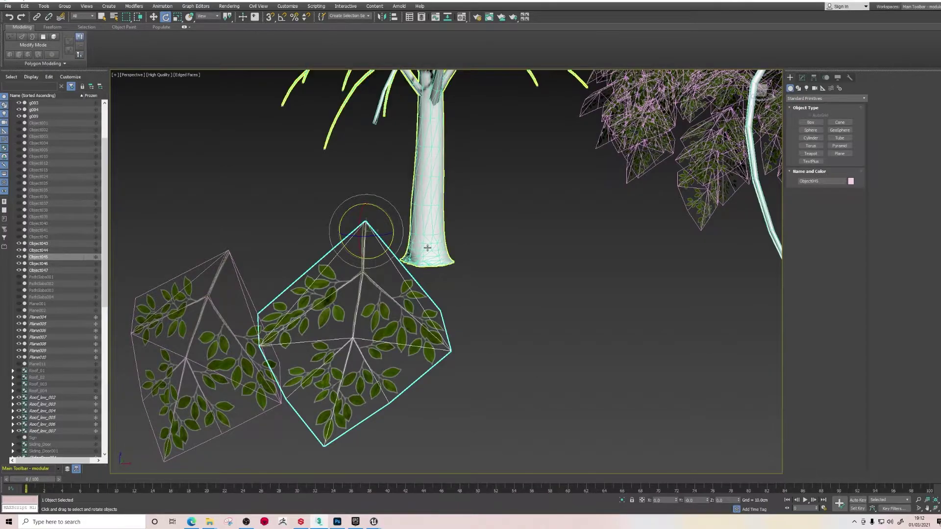
{"action": "middle_click_drag", "start_coordinate": [441, 278], "coordinate": [375, 297], "text": "alt"}
{"action": "scroll", "coordinate": [356, 246], "scroll_direction": "up", "scroll_amount": 2}
{"action": "left_click", "coordinate": [486, 243]}
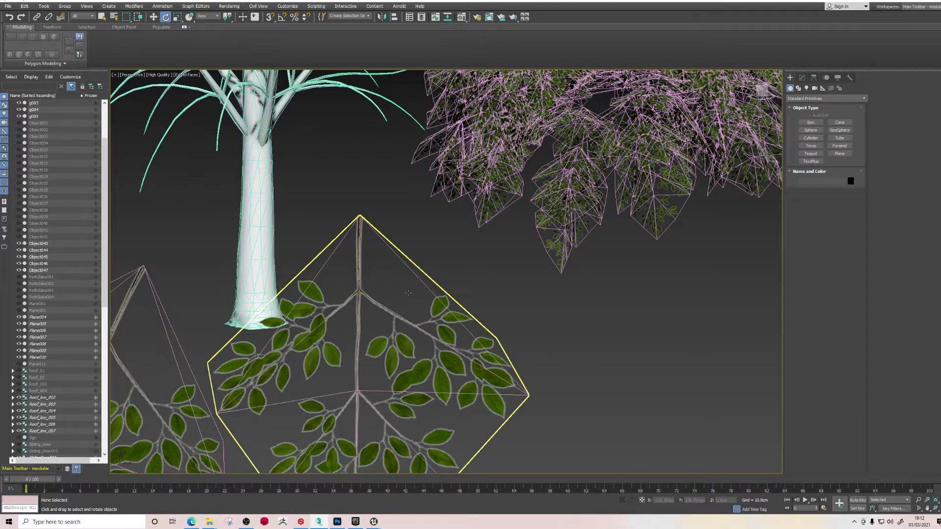
Move the leaf card from the ground onto the fork of the loose branch.
{"action": "middle_click_drag", "start_coordinate": [381, 246], "coordinate": [247, 286], "text": "alt"}
{"action": "scroll", "coordinate": [395, 239], "scroll_direction": "down", "scroll_amount": 3}
{"action": "key", "text": "w"}
{"action": "scroll", "coordinate": [423, 252], "scroll_direction": "down", "scroll_amount": 3}
{"action": "left_click_drag", "start_coordinate": [218, 273], "coordinate": [457, 142]}
{"action": "middle_click_drag", "start_coordinate": [457, 142], "coordinate": [417, 171], "text": "alt"}
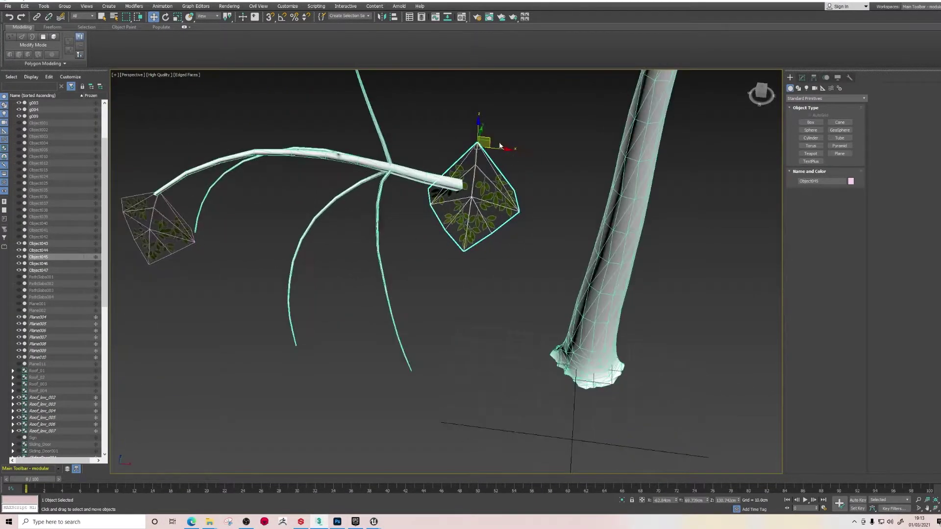
{"action": "left_click_drag", "start_coordinate": [491, 140], "coordinate": [404, 164]}
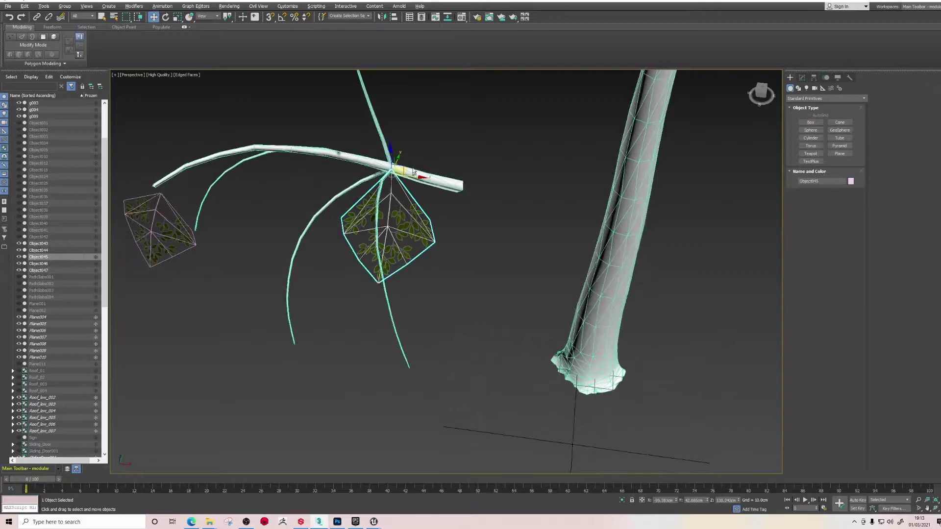
Fine-tune the leaf card's position so its stem end touches the branch at the fork.
{"action": "middle_click_drag", "start_coordinate": [404, 164], "coordinate": [390, 130], "text": "alt"}
{"action": "scroll", "coordinate": [411, 202], "scroll_direction": "up", "scroll_amount": 4}
{"action": "mouse_move", "coordinate": [405, 236]}
{"action": "left_mouse_down"}
{"action": "mouse_move", "coordinate": [392, 212]}
{"action": "mouse_move", "coordinate": [411, 244]}
{"action": "mouse_move", "coordinate": [395, 230]}
{"action": "left_mouse_up"}
{"action": "left_click", "coordinate": [399, 257]}
{"action": "middle_click_drag", "start_coordinate": [394, 230], "coordinate": [402, 313], "text": "alt"}
{"action": "scroll", "coordinate": [404, 314], "scroll_direction": "down", "scroll_amount": 5}
{"action": "scroll", "coordinate": [422, 303], "scroll_direction": "up", "scroll_amount": 5}
{"action": "left_click_drag", "start_coordinate": [429, 297], "coordinate": [398, 269]}
{"action": "middle_click_drag", "start_coordinate": [398, 269], "coordinate": [366, 256], "text": "alt"}
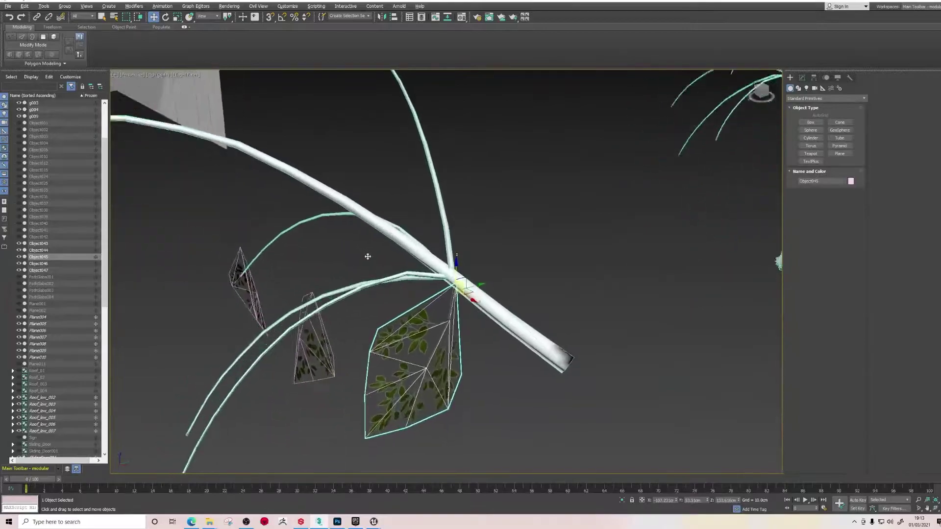
Duplicate the leaf card, then rotate and position the copy at another spot on the branch.
{"action": "mouse_move", "coordinate": [450, 288]}
{"action": "left_mouse_down"}
{"action": "mouse_move", "coordinate": [299, 358]}
{"action": "mouse_move", "coordinate": [325, 325]}
{"action": "left_mouse_up"}
{"action": "left_click", "coordinate": [473, 289]}
{"action": "mouse_move", "coordinate": [474, 293]}
{"action": "middle_mouse_down", "text": "alt"}
{"action": "mouse_move", "coordinate": [343, 343]}
{"action": "mouse_move", "coordinate": [248, 362]}
{"action": "mouse_move", "coordinate": [414, 335]}
{"action": "mouse_move", "coordinate": [431, 343]}
{"action": "middle_mouse_up", "text": "alt"}
{"action": "key", "text": "e"}
{"action": "left_click_drag", "start_coordinate": [397, 377], "coordinate": [466, 343]}
{"action": "key", "text": "w"}
{"action": "left_click_drag", "start_coordinate": [386, 383], "coordinate": [407, 346]}
{"action": "middle_click_drag", "start_coordinate": [407, 347], "coordinate": [276, 431], "text": "alt"}
{"action": "scroll", "coordinate": [443, 382], "scroll_direction": "up", "scroll_amount": 6}
{"action": "left_click", "coordinate": [246, 420]}
{"action": "scroll", "coordinate": [321, 402], "scroll_direction": "down", "scroll_amount": 8}
Select the branch with its two leaf cards and group them under the default name.
{"action": "middle_click_drag", "start_coordinate": [325, 401], "coordinate": [378, 292], "text": "alt"}
{"action": "middle_click_drag", "start_coordinate": [259, 304], "coordinate": [355, 335], "text": "alt"}
{"action": "left_click_drag", "start_coordinate": [347, 331], "coordinate": [393, 251]}
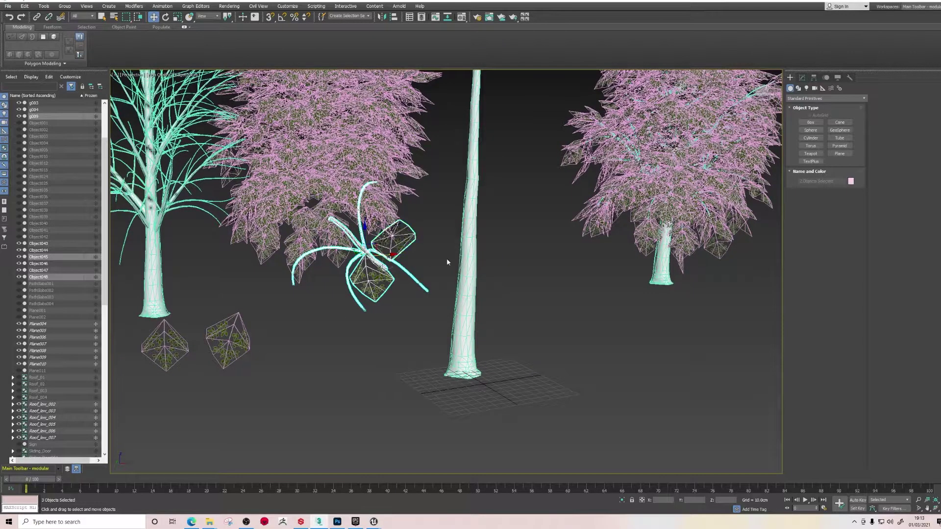
{"action": "left_click", "coordinate": [356, 243]}
{"action": "scroll", "coordinate": [355, 242], "scroll_direction": "up", "scroll_amount": 5}
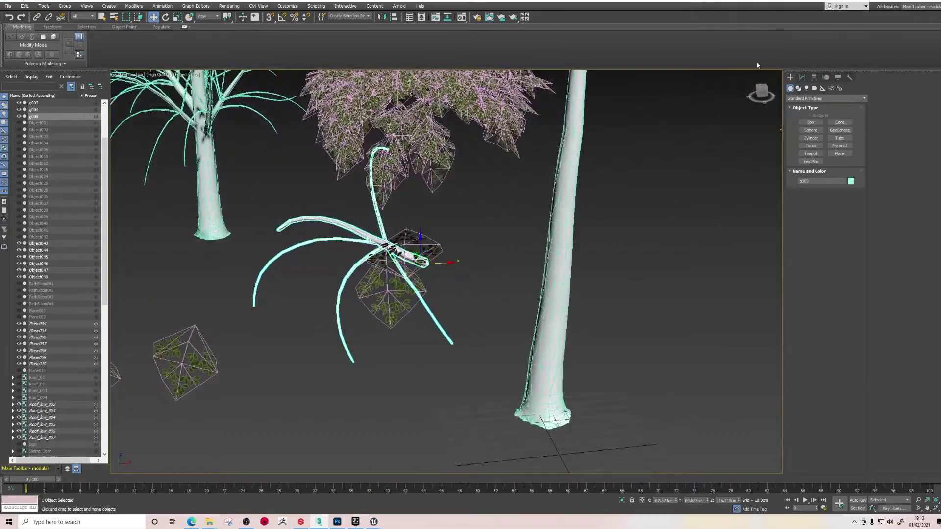
{"action": "left_click_drag", "start_coordinate": [456, 242], "coordinate": [422, 354]}
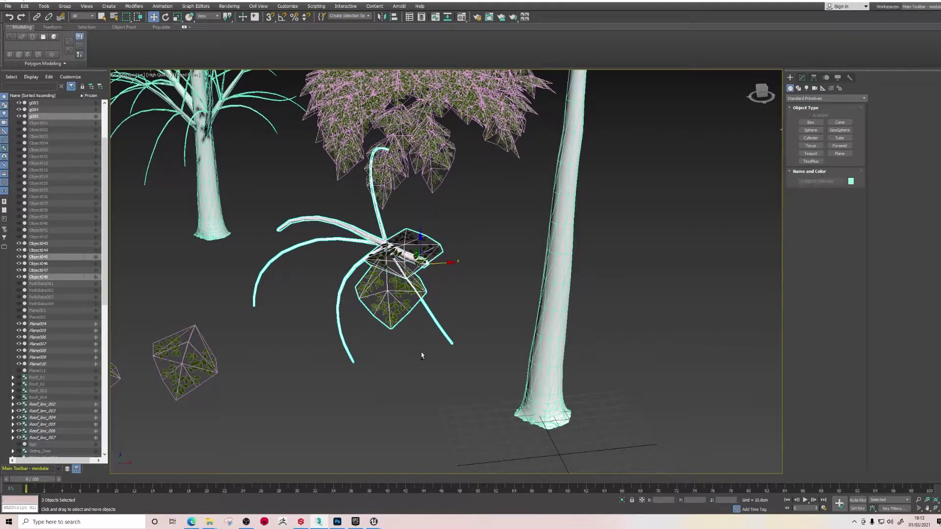
{"action": "left_click", "coordinate": [65, 6]}
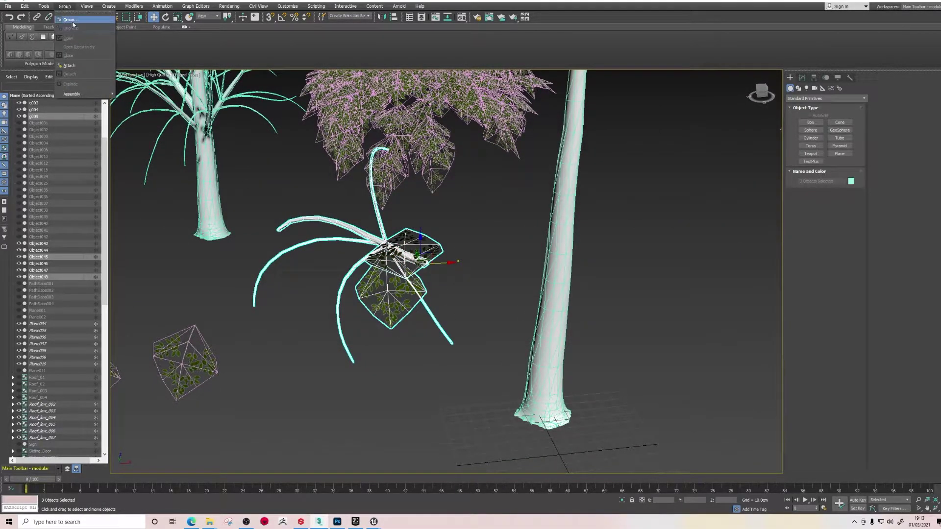
{"action": "left_click", "coordinate": [71, 14]}
{"action": "left_click", "coordinate": [482, 271]}
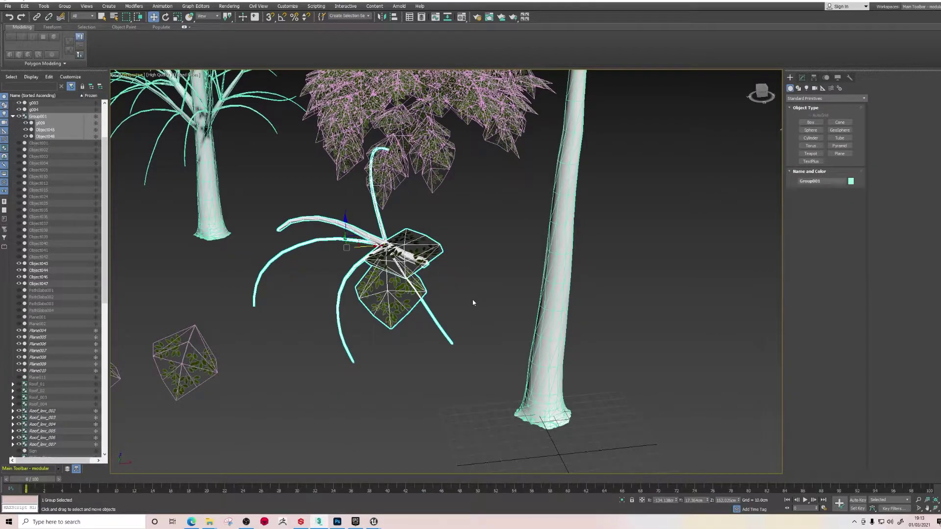
Move the branch group's pivot to the thick base end of the branch using Affect Pivot Only.
{"action": "left_click", "coordinate": [813, 78]}
{"action": "left_click", "coordinate": [821, 129]}
{"action": "scroll", "coordinate": [451, 296], "scroll_direction": "up", "scroll_amount": 5}
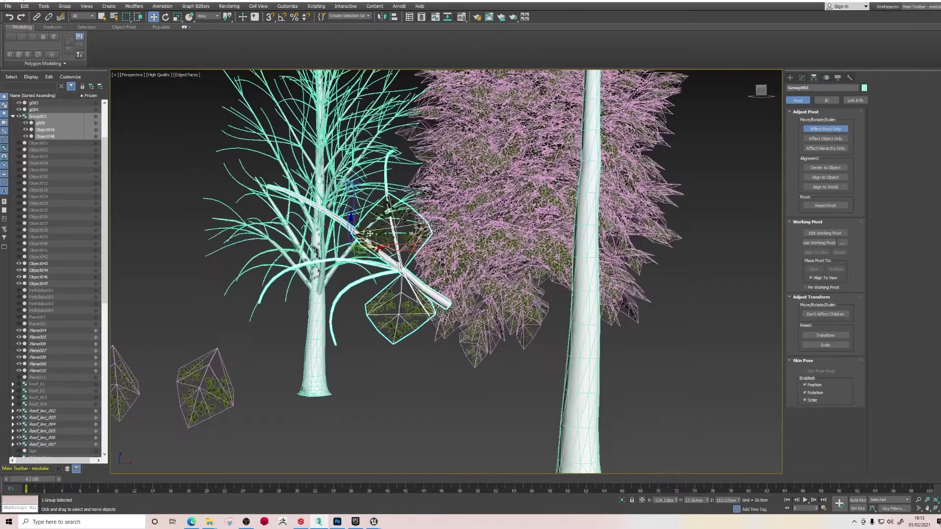
{"action": "middle_click_drag", "start_coordinate": [451, 295], "coordinate": [487, 256], "text": "alt"}
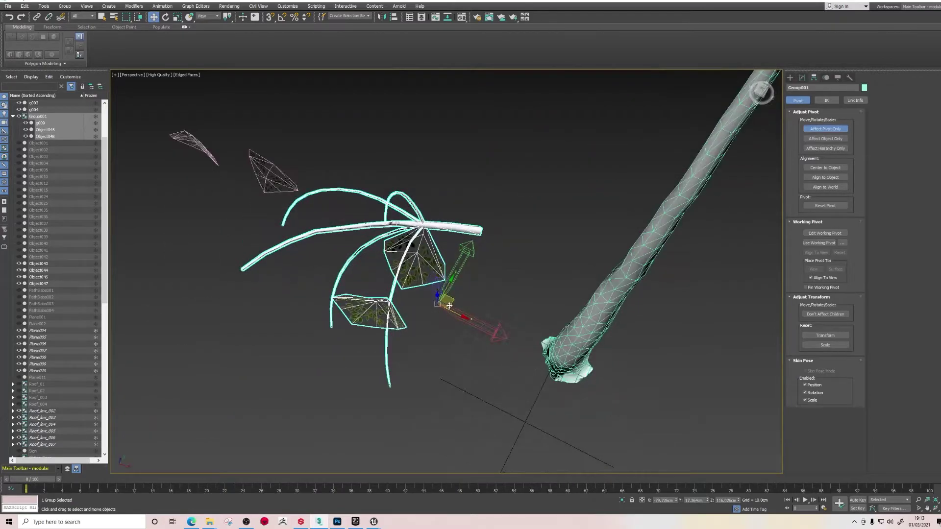
{"action": "left_click_drag", "start_coordinate": [447, 299], "coordinate": [489, 225]}
{"action": "middle_click_drag", "start_coordinate": [489, 224], "coordinate": [496, 300], "text": "alt"}
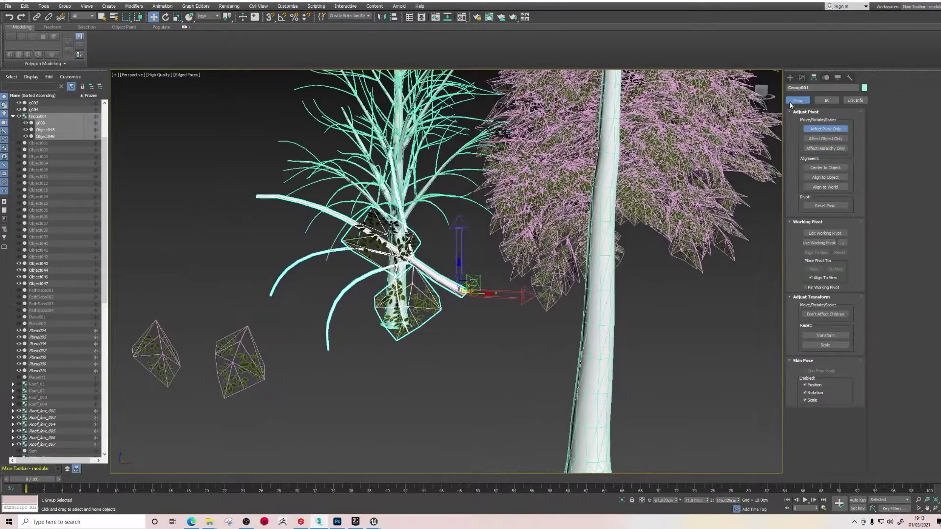
Move the branch group against the standalone trunk so its base meets the bark, and adjust its height.
{"action": "left_click_drag", "start_coordinate": [496, 300], "coordinate": [608, 306]}
{"action": "middle_click_drag", "start_coordinate": [608, 307], "coordinate": [594, 363], "text": "alt"}
{"action": "left_click_drag", "start_coordinate": [583, 196], "coordinate": [591, 214]}
{"action": "middle_click_drag", "start_coordinate": [590, 223], "coordinate": [590, 196], "text": "alt"}
{"action": "scroll", "coordinate": [590, 196], "scroll_direction": "down", "scroll_amount": 5}
{"action": "left_click_drag", "start_coordinate": [583, 290], "coordinate": [590, 235]}
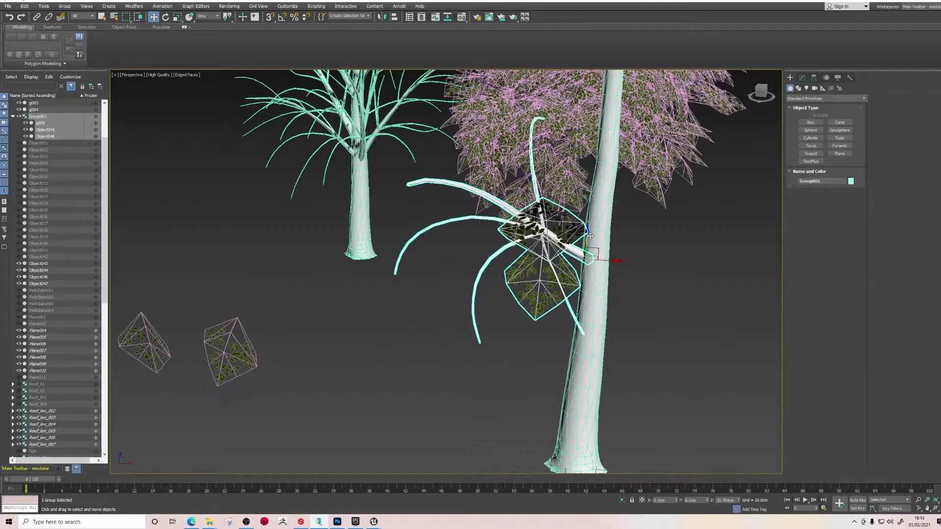
Clone the branch group upward along the trunk as a single independent copy with the default name.
{"action": "scroll", "coordinate": [590, 235], "scroll_direction": "down", "scroll_amount": 3}
{"action": "middle_click_drag", "start_coordinate": [590, 235], "coordinate": [528, 298], "text": "alt"}
{"action": "left_click_drag", "start_coordinate": [528, 298], "coordinate": [532, 217], "text": "shift"}
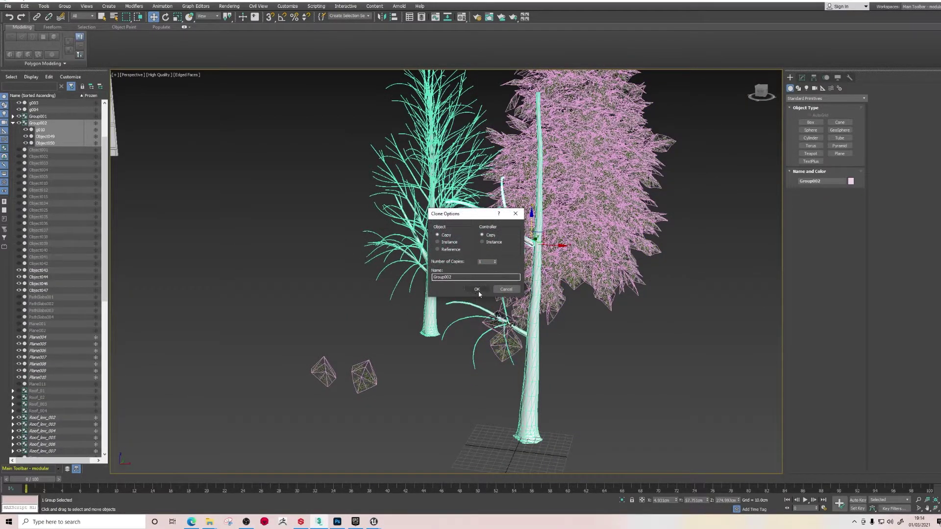
{"action": "left_click", "coordinate": [477, 289]}
{"action": "scroll", "coordinate": [478, 294], "scroll_direction": "down", "scroll_amount": 2}
{"action": "scroll", "coordinate": [479, 294], "scroll_direction": "up", "scroll_amount": 6}
Try to rotate the upper branch copy to face another direction.
{"action": "key", "text": "e"}
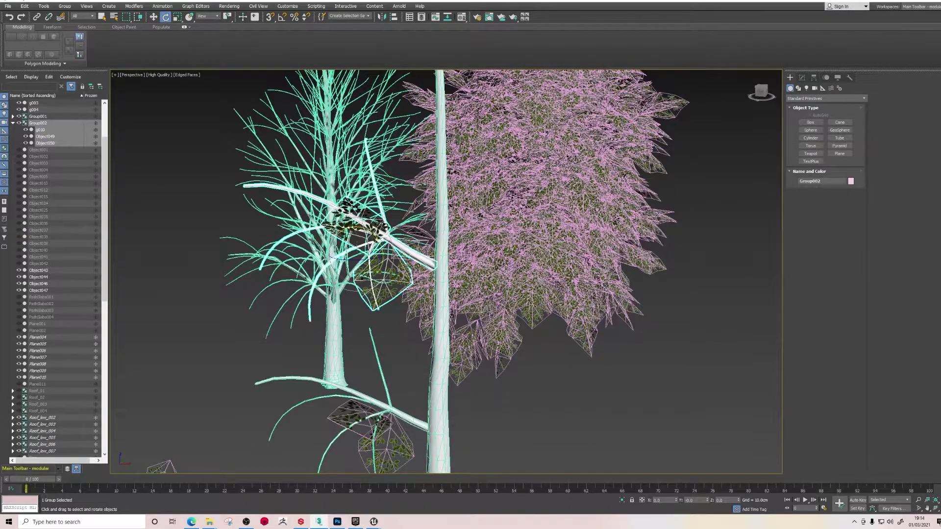
{"action": "left_click", "coordinate": [423, 261]}
{"action": "key", "text": "w"}
{"action": "key", "text": "e"}
{"action": "middle_click_drag", "start_coordinate": [409, 270], "coordinate": [401, 295], "text": "alt"}
{"action": "left_click_drag", "start_coordinate": [363, 270], "coordinate": [409, 274]}
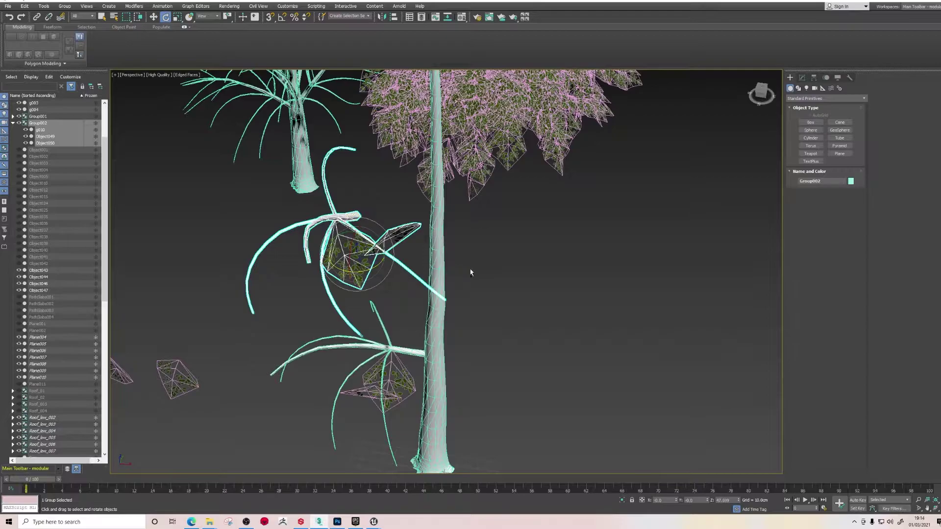
{"action": "key", "text": "ctrl+z"}
Check the upper branch group's pivot with Affect Pivot Only, then rotate the group about its base end.
{"action": "left_click", "coordinate": [814, 77]}
{"action": "left_click", "coordinate": [826, 130]}
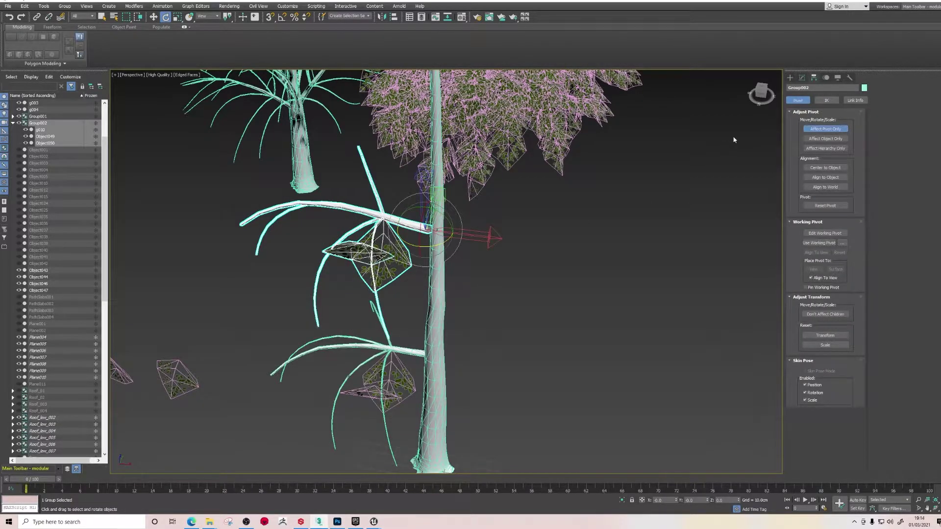
{"action": "left_click", "coordinate": [790, 78]}
{"action": "left_click_drag", "start_coordinate": [433, 249], "coordinate": [446, 230]}
Move the rotated upper branch group so its base meets the trunk's bark.
{"action": "key", "text": "w"}
{"action": "left_click", "coordinate": [542, 277]}
{"action": "middle_click_drag", "start_coordinate": [542, 278], "coordinate": [563, 240], "text": "alt"}
{"action": "left_click", "coordinate": [426, 239]}
{"action": "middle_click_drag", "start_coordinate": [426, 239], "coordinate": [478, 208], "text": "alt"}
{"action": "left_click_drag", "start_coordinate": [371, 199], "coordinate": [387, 190]}
{"action": "middle_click_drag", "start_coordinate": [409, 183], "coordinate": [384, 210], "text": "alt"}
{"action": "mouse_move", "coordinate": [378, 190]}
{"action": "left_mouse_down"}
{"action": "mouse_move", "coordinate": [375, 170]}
{"action": "mouse_move", "coordinate": [369, 201]}
{"action": "left_mouse_up"}
{"action": "middle_click_drag", "start_coordinate": [392, 211], "coordinate": [395, 255], "text": "alt"}
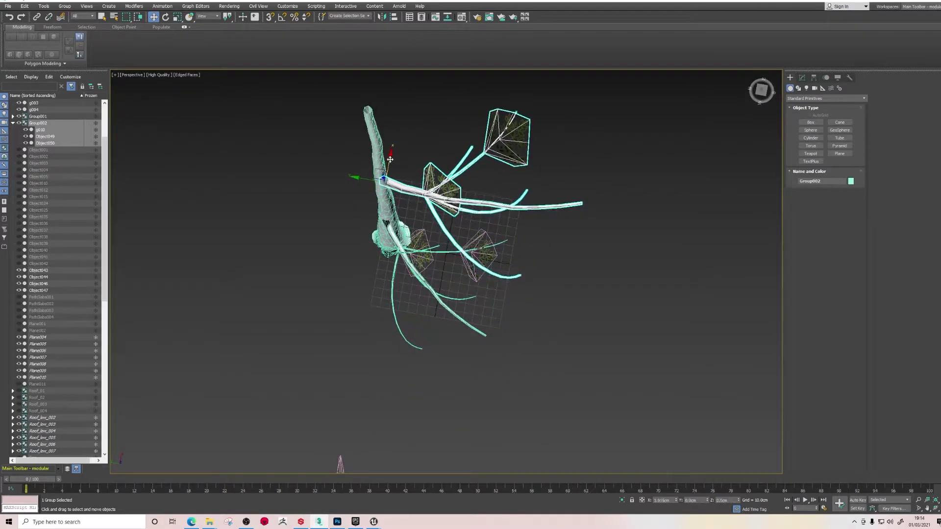
{"action": "left_click", "coordinate": [539, 272]}
Examine how the branches are distributed around and up the trunk of the finished bare tree.
{"action": "key", "text": "alt+q"}
{"action": "scroll", "coordinate": [515, 226], "scroll_direction": "down", "scroll_amount": 3}
{"action": "middle_click_drag", "start_coordinate": [515, 228], "coordinate": [496, 333], "text": "alt"}
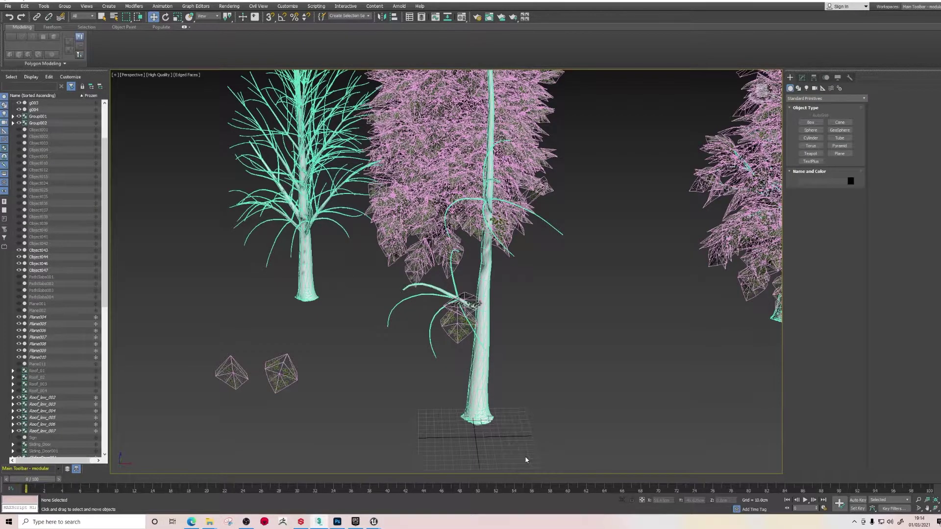
{"action": "scroll", "coordinate": [255, 84], "scroll_direction": "up", "scroll_amount": 10}
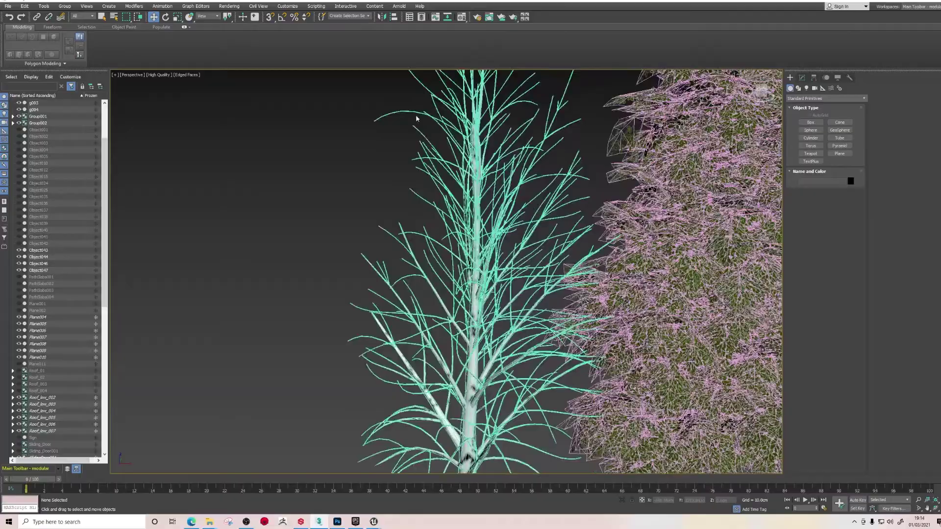
{"action": "left_click", "coordinate": [474, 175]}
{"action": "scroll", "coordinate": [455, 305], "scroll_direction": "up", "scroll_amount": 5}
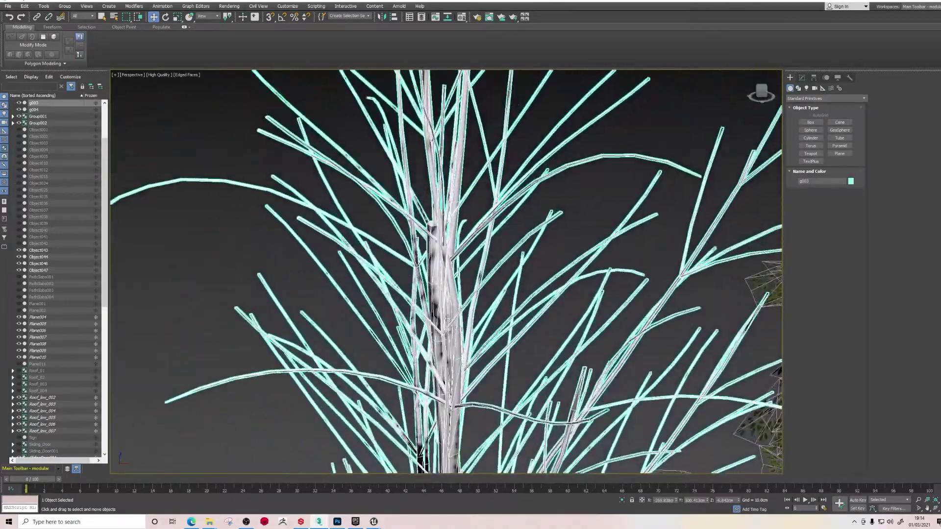
{"action": "middle_click_drag", "start_coordinate": [455, 305], "coordinate": [426, 264], "text": "alt"}
{"action": "scroll", "coordinate": [426, 264], "scroll_direction": "down", "scroll_amount": 2}
{"action": "middle_click_drag", "start_coordinate": [424, 338], "coordinate": [431, 196]}
{"action": "left_click", "coordinate": [403, 293]}
{"action": "middle_click_drag", "start_coordinate": [549, 387], "coordinate": [368, 177]}
{"action": "middle_click_drag", "start_coordinate": [227, 345], "coordinate": [376, 467]}
{"action": "middle_click_drag", "start_coordinate": [354, 235], "coordinate": [387, 395]}
{"action": "middle_click_drag", "start_coordinate": [375, 113], "coordinate": [365, 333]}
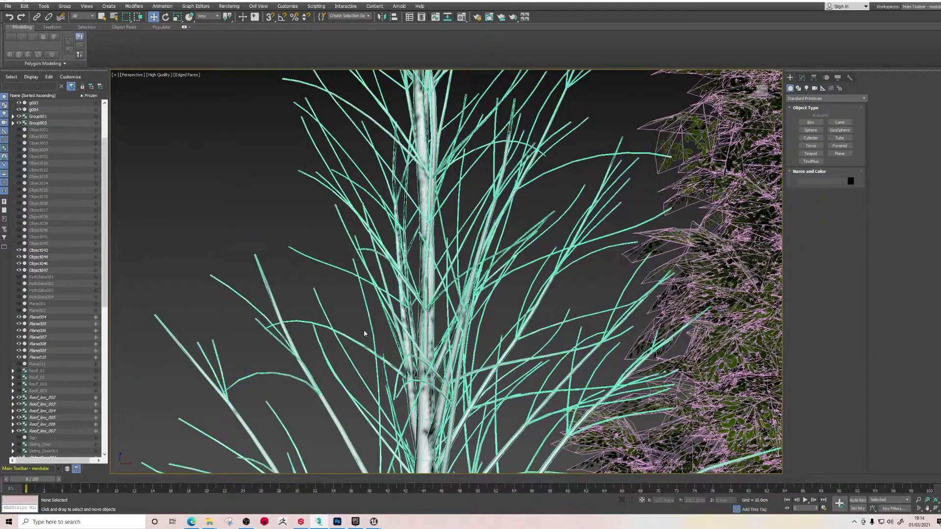
Select the lower branch group and inspect its leaf card up close.
{"action": "scroll", "coordinate": [361, 329], "scroll_direction": "down", "scroll_amount": 8}
{"action": "middle_click_drag", "start_coordinate": [361, 330], "coordinate": [376, 289], "text": "alt"}
{"action": "scroll", "coordinate": [446, 283], "scroll_direction": "up", "scroll_amount": 5}
{"action": "scroll", "coordinate": [472, 294], "scroll_direction": "down", "scroll_amount": 7}
{"action": "middle_click_drag", "start_coordinate": [472, 294], "coordinate": [452, 337]}
{"action": "scroll", "coordinate": [456, 333], "scroll_direction": "up", "scroll_amount": 2}
{"action": "left_click", "coordinate": [456, 332]}
{"action": "scroll", "coordinate": [455, 331], "scroll_direction": "up", "scroll_amount": 5}
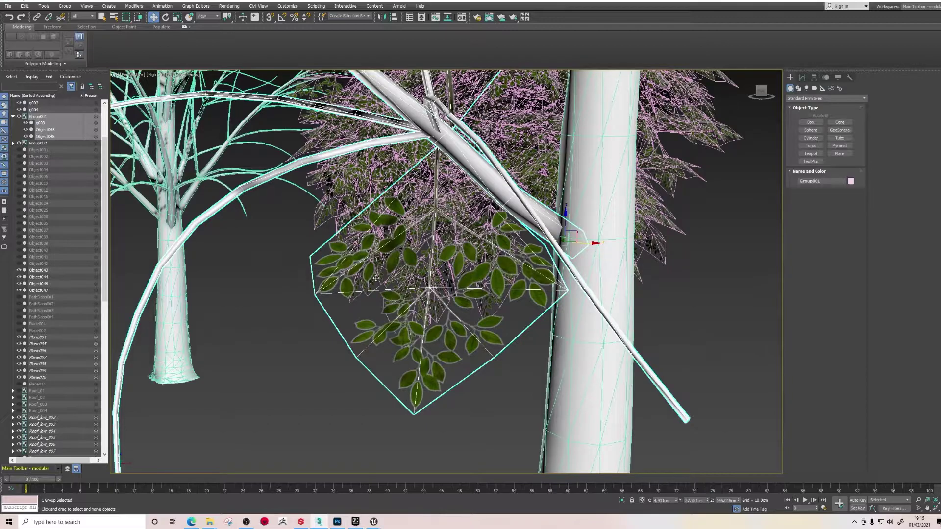
Switch to Photoshop and examine the four leafy branches in Branch_Base_Colour.png.
{"action": "mouse_move", "coordinate": [337, 522]}
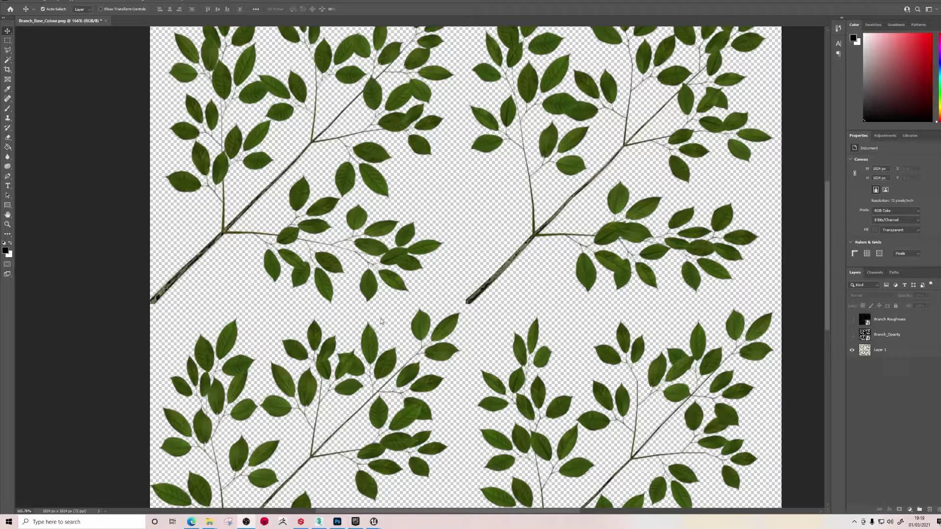
{"action": "scroll", "coordinate": [379, 294], "scroll_direction": "up", "scroll_amount": 2}
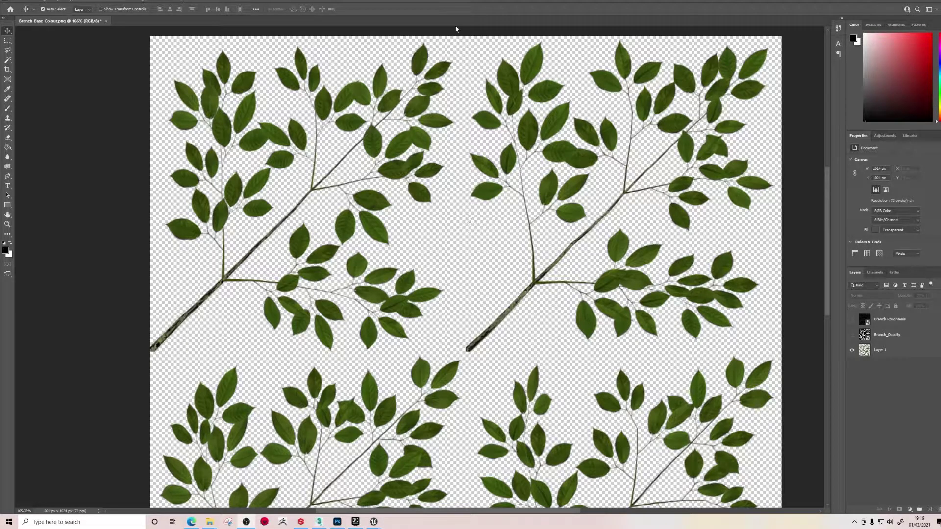
{"action": "scroll", "coordinate": [392, 263], "scroll_direction": "down", "scroll_amount": 1}
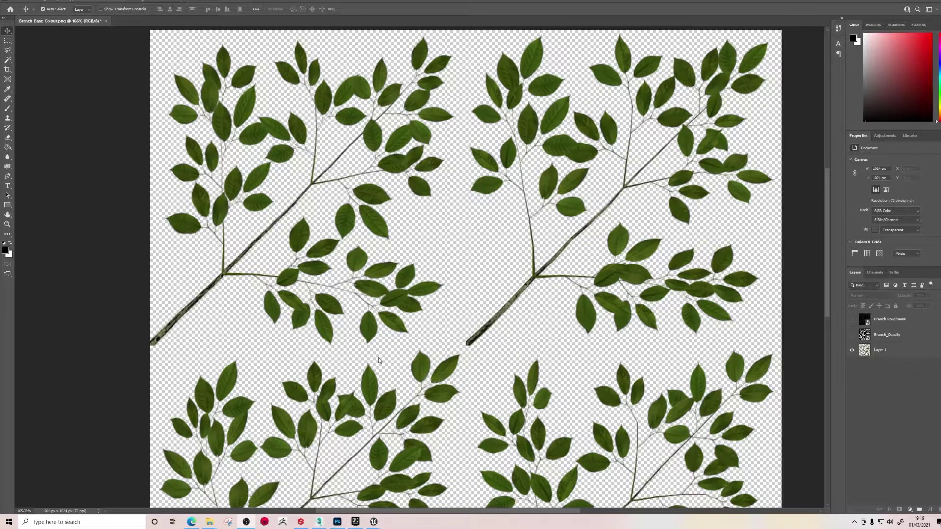
{"action": "scroll", "coordinate": [363, 373], "scroll_direction": "down", "scroll_amount": 1}
{"action": "scroll", "coordinate": [316, 211], "scroll_direction": "right", "scroll_amount": 1}
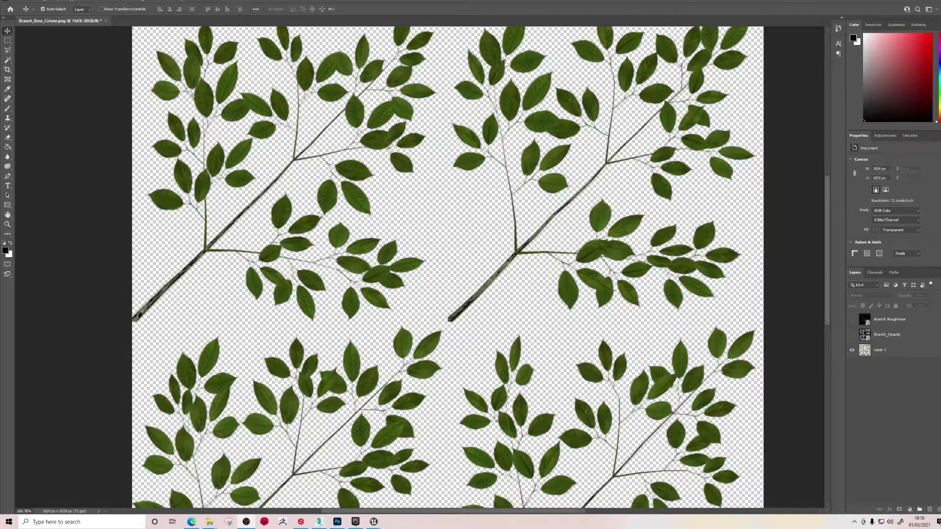
{"action": "scroll", "coordinate": [276, 305], "scroll_direction": "down", "scroll_amount": 5}
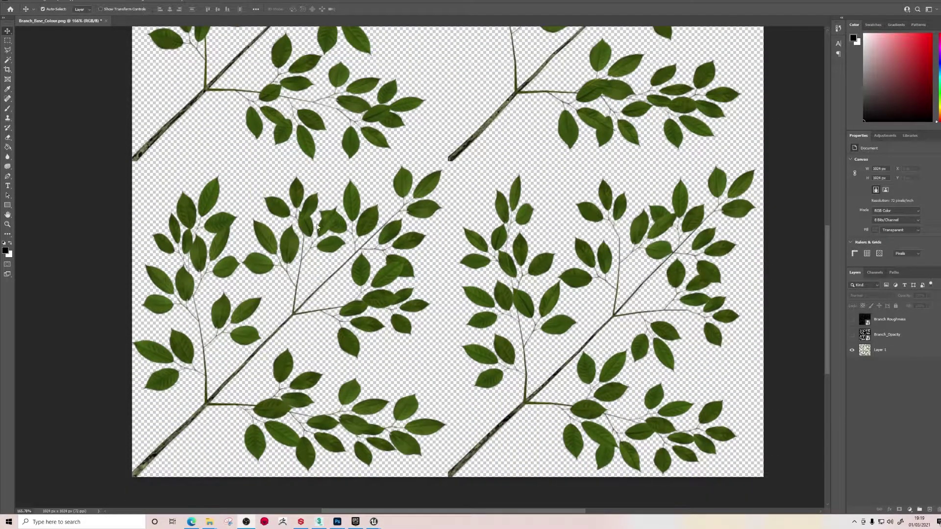
{"action": "scroll", "coordinate": [643, 339], "scroll_direction": "up", "scroll_amount": 7}
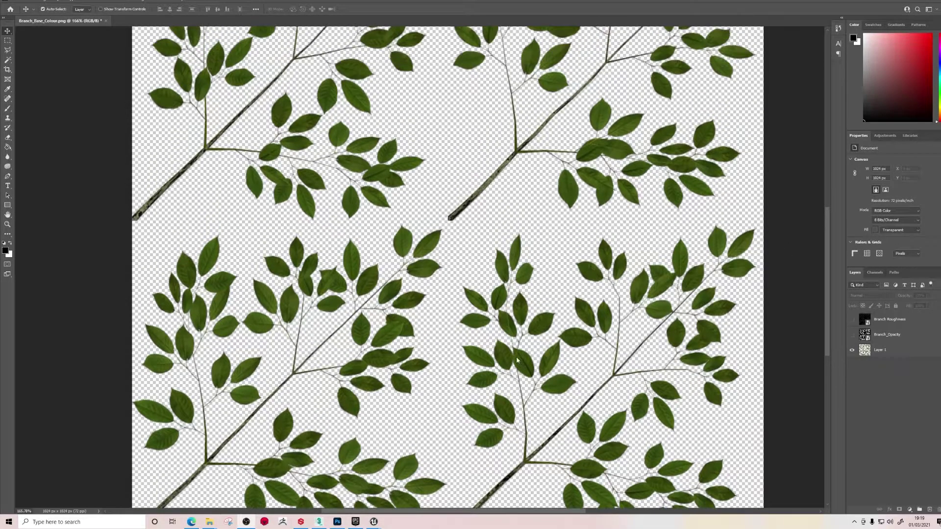
{"action": "scroll", "coordinate": [511, 359], "scroll_direction": "up", "scroll_amount": 2}
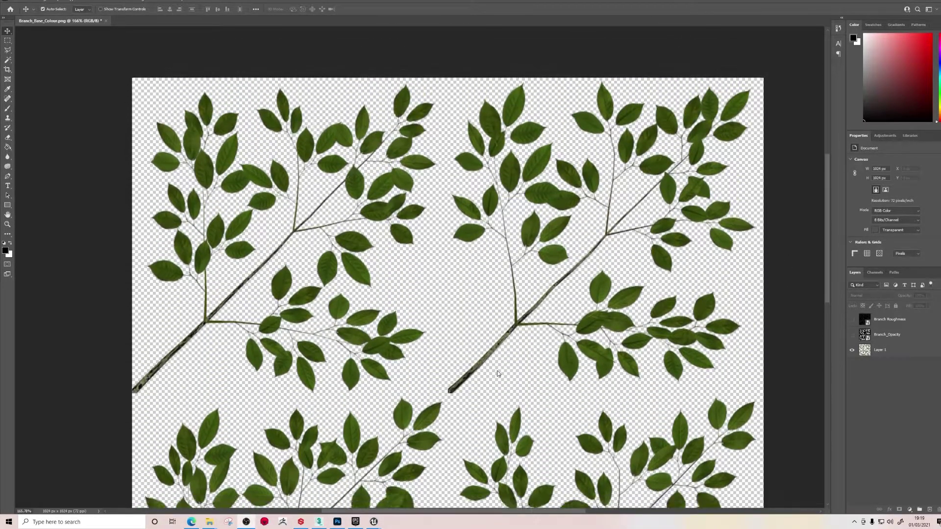
{"action": "scroll", "coordinate": [495, 374], "scroll_direction": "down", "scroll_amount": 1}
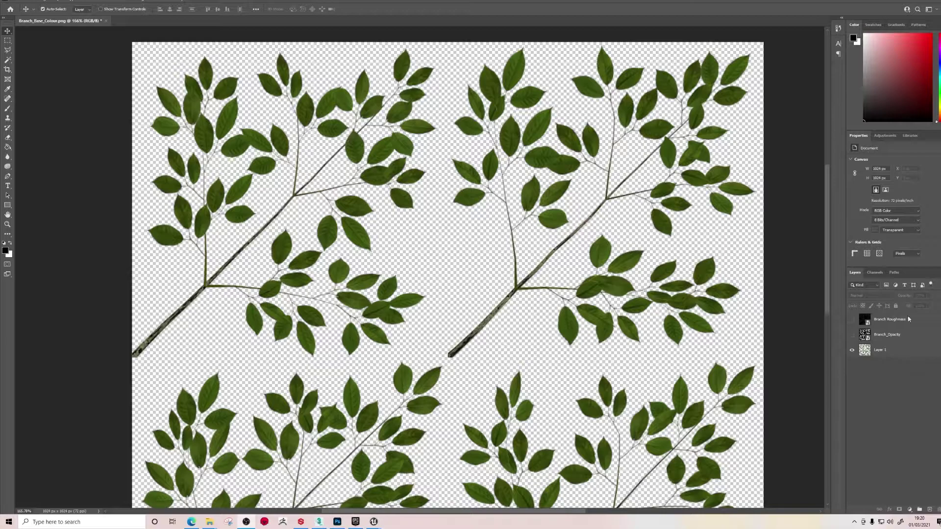
Preview the Branch_Opacity layer over the leaf texture, then hide it and Layer 1 and show only the Branch Roughness layer.
{"action": "left_click", "coordinate": [853, 335]}
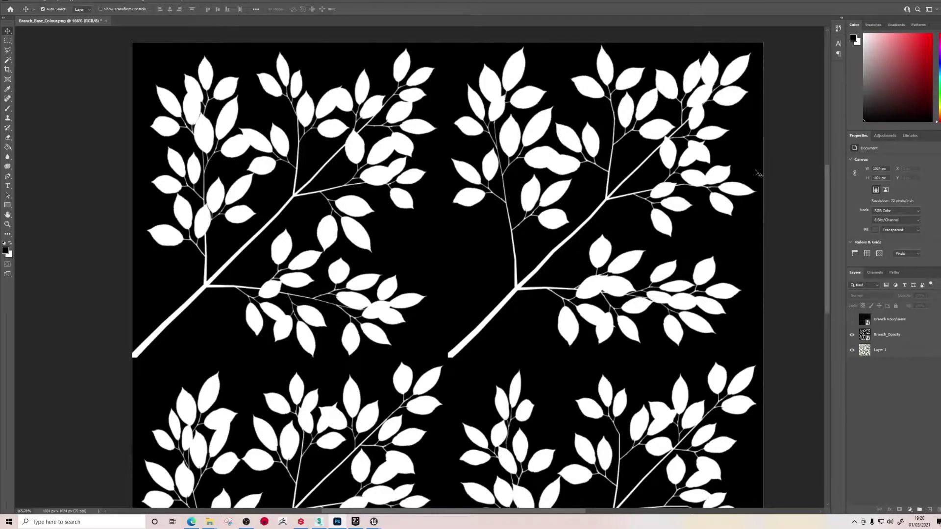
{"action": "left_click", "coordinate": [852, 336]}
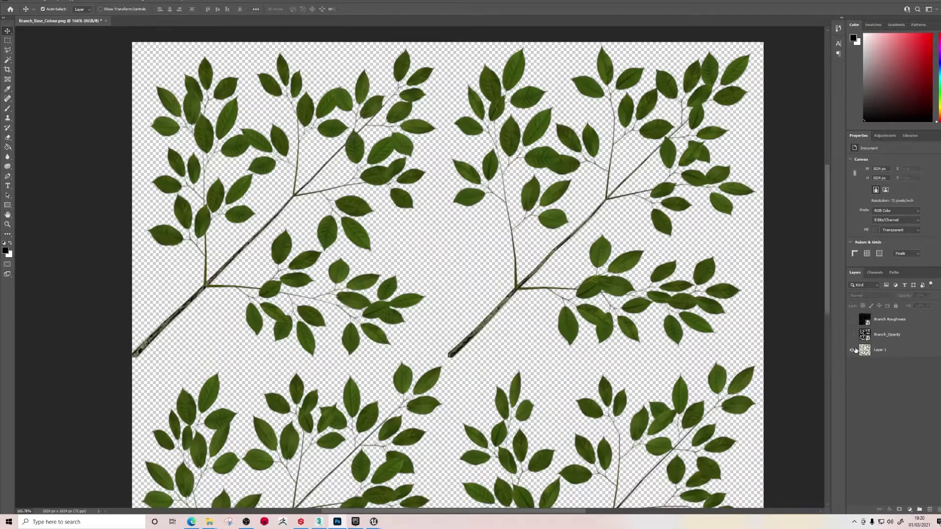
{"action": "left_click", "coordinate": [852, 351]}
{"action": "left_click", "coordinate": [853, 320]}
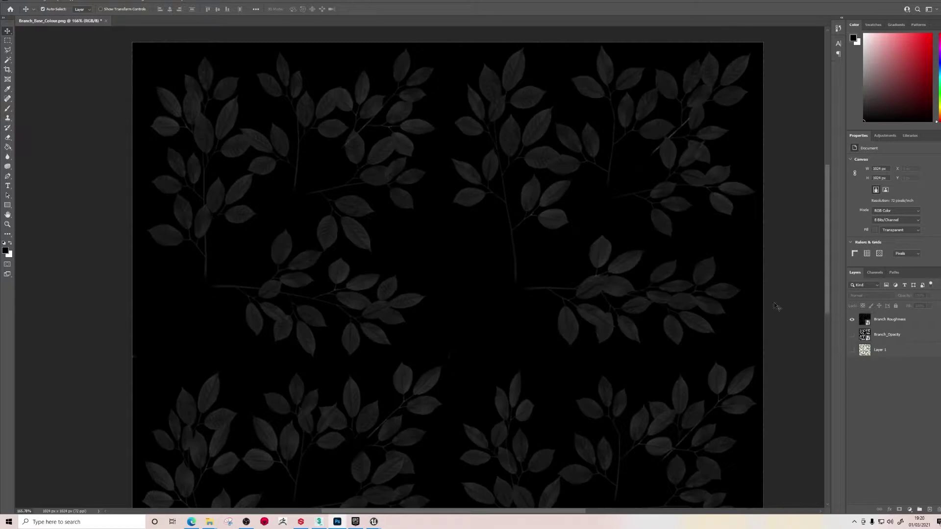
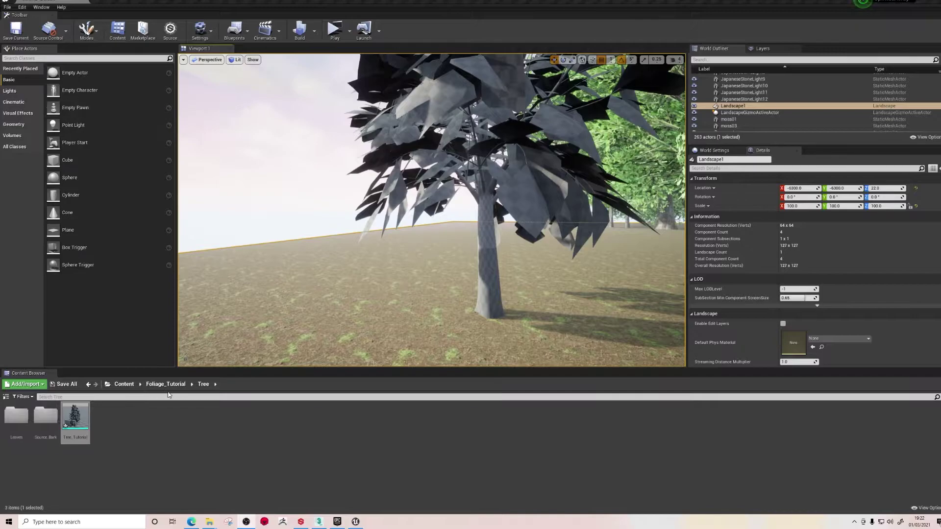
Select the Tree_Tutorial mesh in the Unreal level and shift it slightly across the landscape.
{"action": "left_click", "coordinate": [487, 246]}
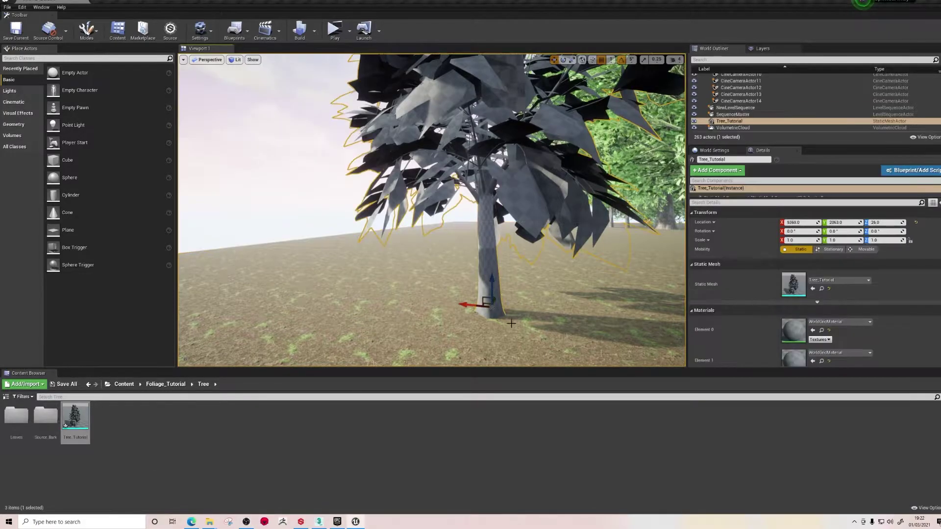
{"action": "left_click_drag", "start_coordinate": [477, 306], "coordinate": [488, 333]}
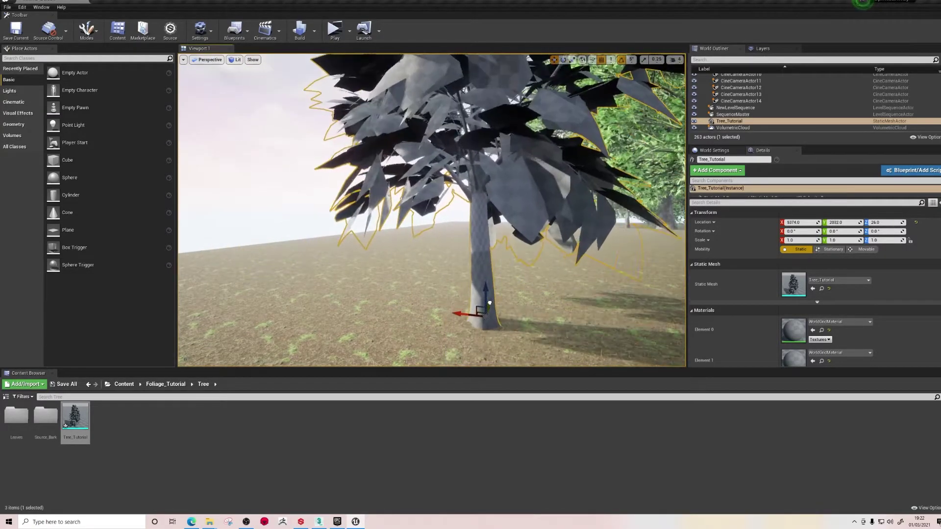
{"action": "left_click", "coordinate": [273, 459]}
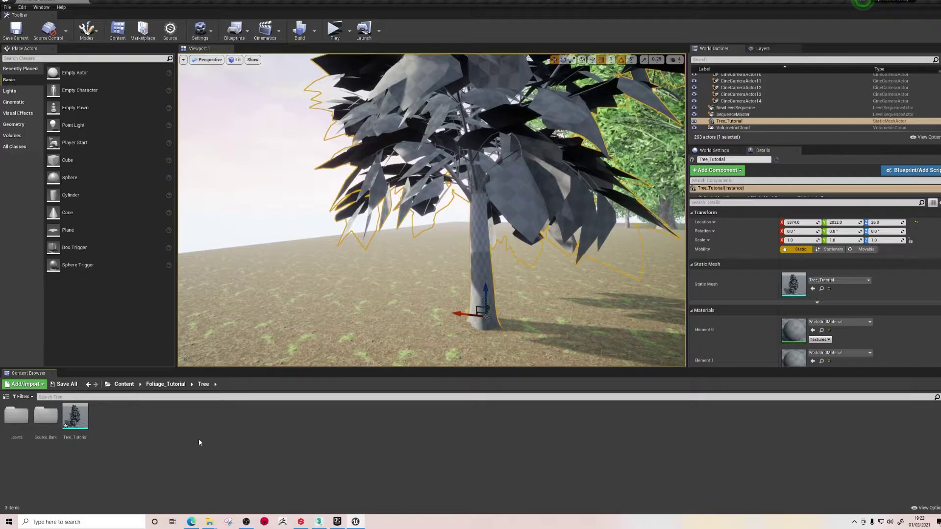
Open the Leaves material from the Tree content's Leaves folder and review its whole node graph.
{"action": "double_click", "coordinate": [17, 416]}
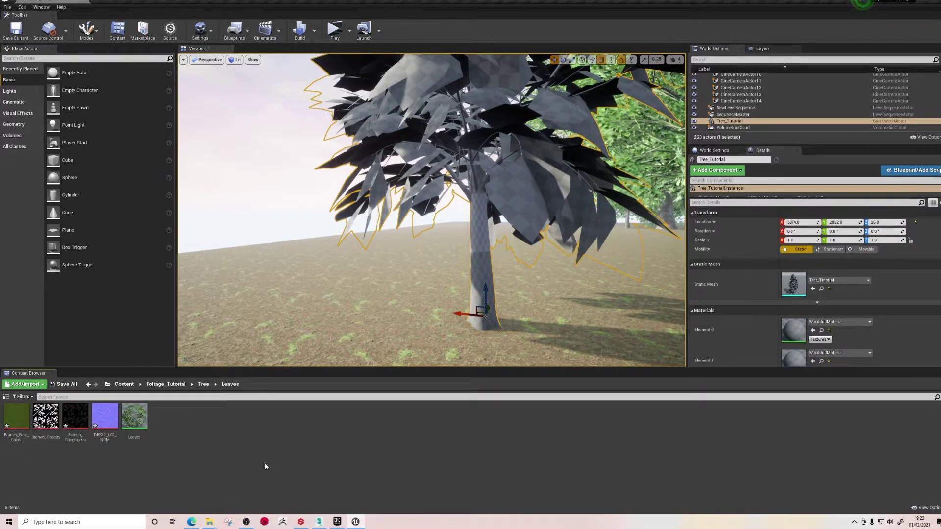
{"action": "double_click", "coordinate": [134, 416]}
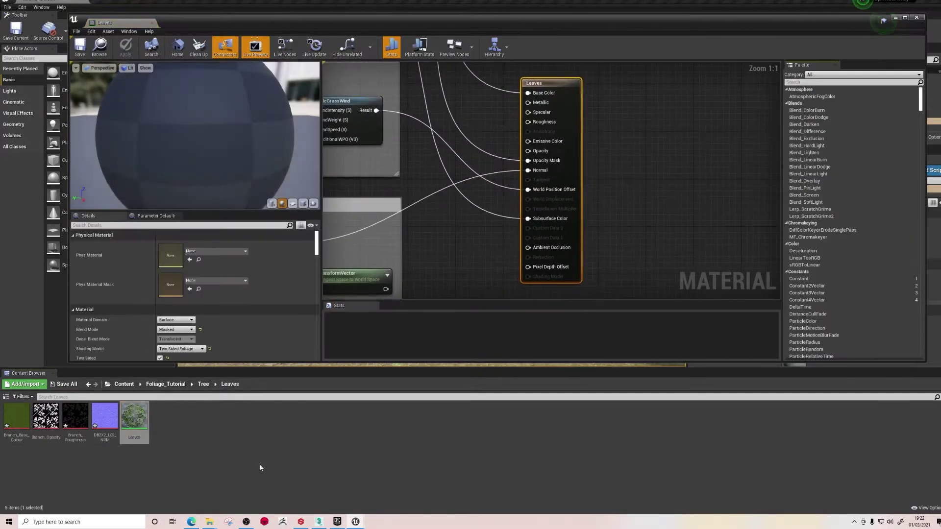
{"action": "scroll", "coordinate": [479, 216], "scroll_direction": "down", "scroll_amount": 6}
{"action": "scroll", "coordinate": [479, 216], "scroll_direction": "up", "scroll_amount": 2}
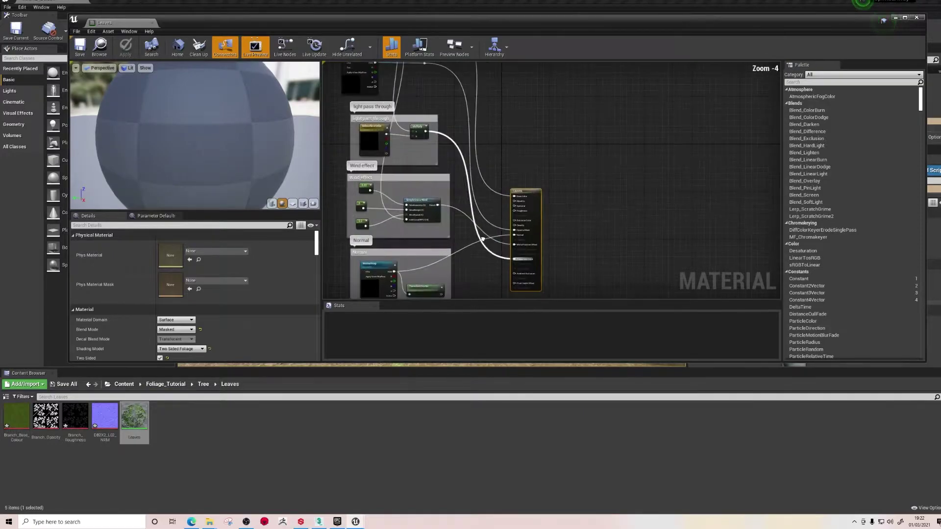
{"action": "scroll", "coordinate": [480, 216], "scroll_direction": "down", "scroll_amount": 1}
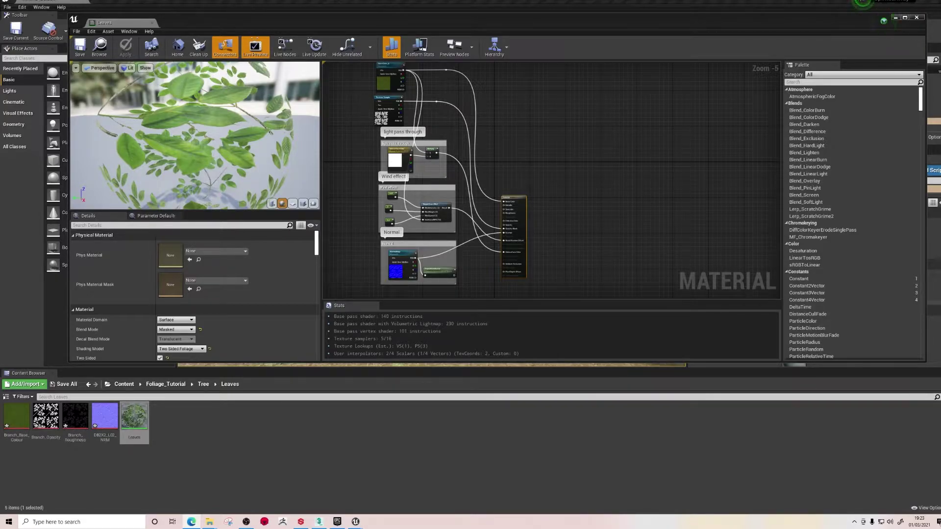
View the NormalMap Online generator in the web browser, then return to the Leaves material in Unreal.
{"action": "left_click_drag", "start_coordinate": [0, 162], "coordinate": [420, 1]}
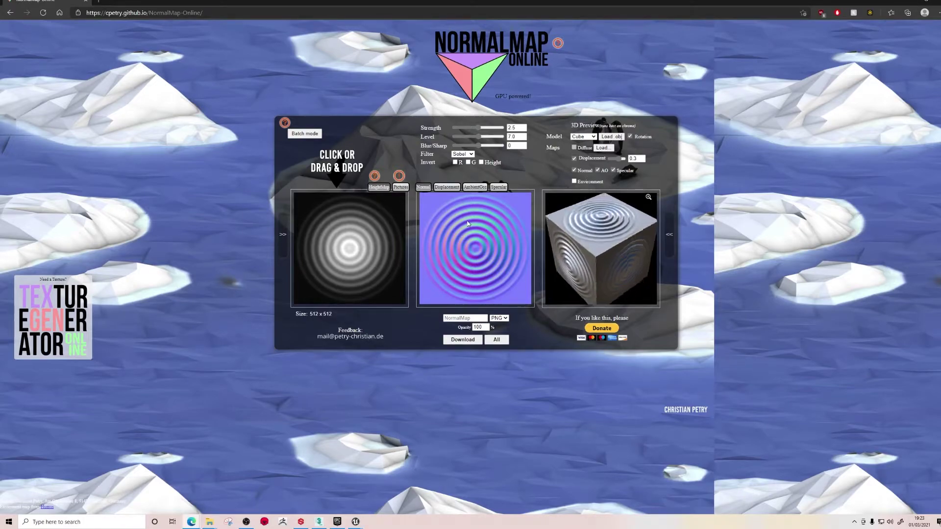
{"action": "key", "text": "alt+Tab"}
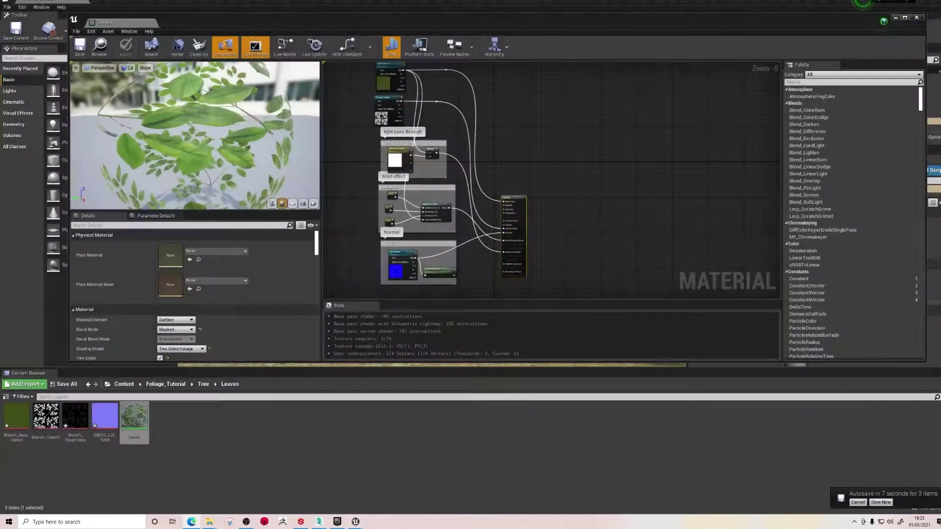
Inspect the texture nodes in the Leaves material graph and select the BaseColor_A parameter.
{"action": "scroll", "coordinate": [598, 152], "scroll_direction": "up", "scroll_amount": 2}
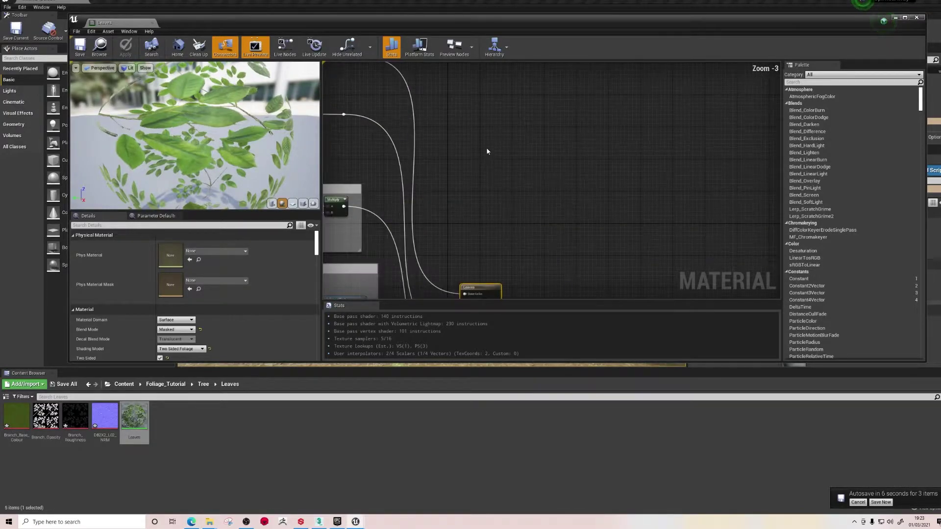
{"action": "scroll", "coordinate": [548, 159], "scroll_direction": "down", "scroll_amount": 1}
{"action": "left_click_drag", "start_coordinate": [534, 154], "coordinate": [641, 185]}
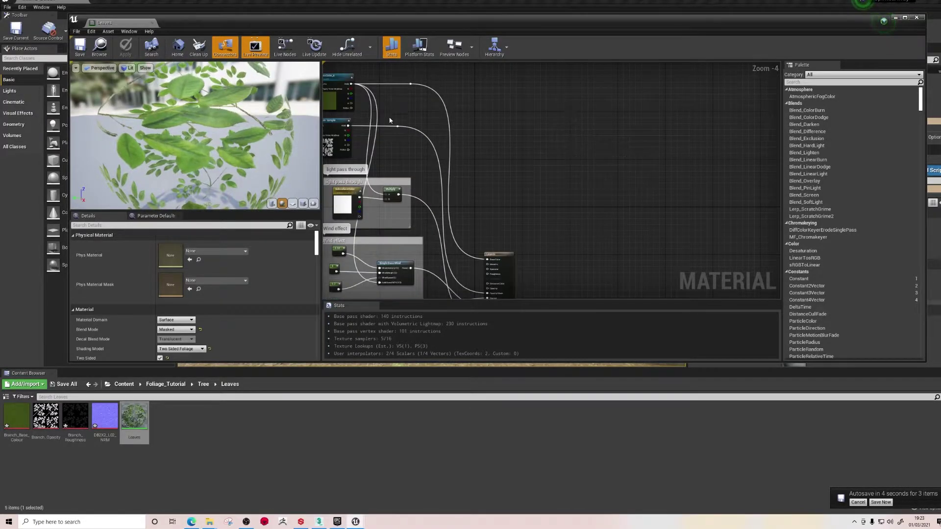
{"action": "right_click_drag", "start_coordinate": [389, 120], "coordinate": [461, 127]}
{"action": "scroll", "coordinate": [461, 128], "scroll_direction": "up", "scroll_amount": 4}
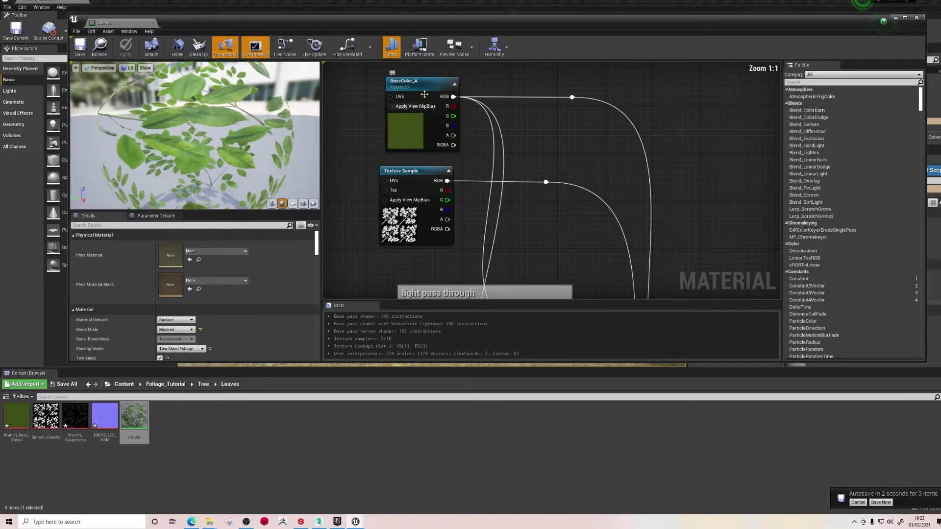
{"action": "left_click", "coordinate": [429, 88]}
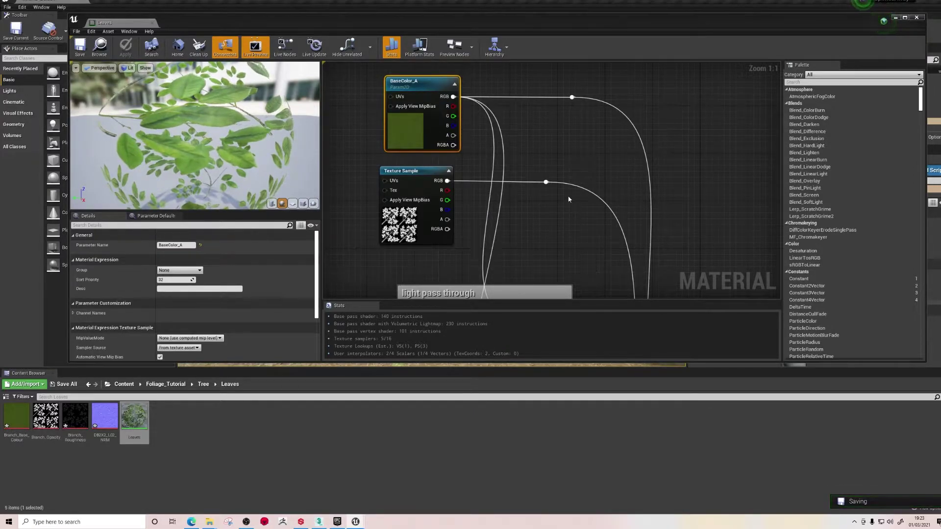
Examine how the base colour and opacity textures connect to the output node of the Leaves material.
{"action": "scroll", "coordinate": [555, 195], "scroll_direction": "down", "scroll_amount": 2}
{"action": "right_click_drag", "start_coordinate": [556, 196], "coordinate": [449, 70]}
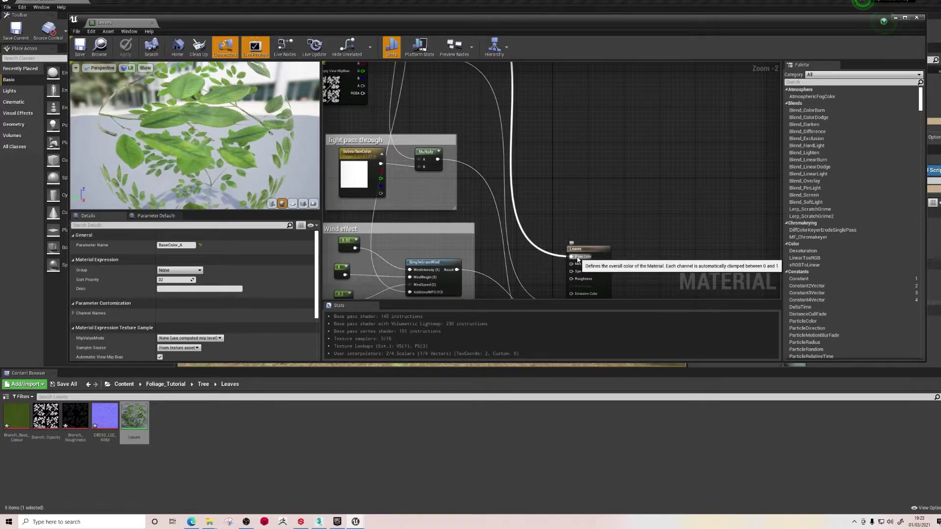
{"action": "right_click_drag", "start_coordinate": [580, 258], "coordinate": [663, 181]}
{"action": "scroll", "coordinate": [496, 216], "scroll_direction": "down", "scroll_amount": 2}
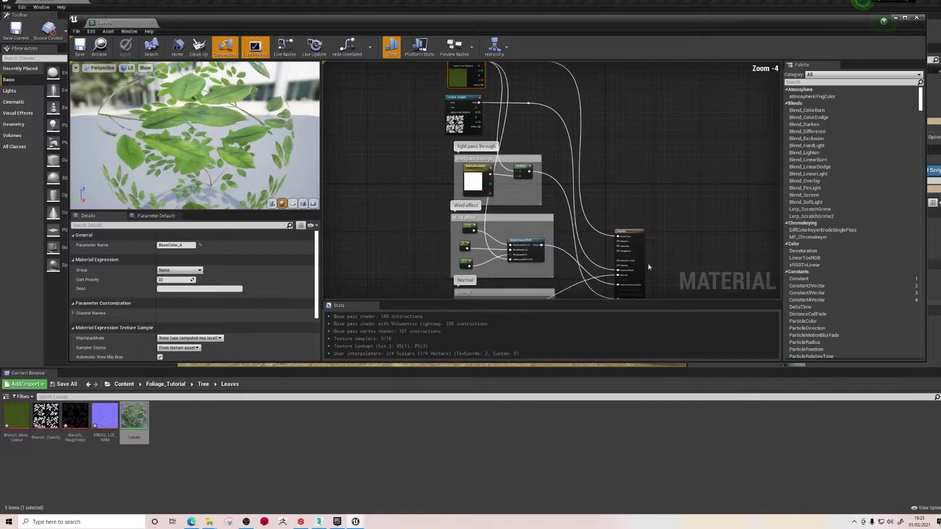
{"action": "scroll", "coordinate": [431, 162], "scroll_direction": "up", "scroll_amount": 4}
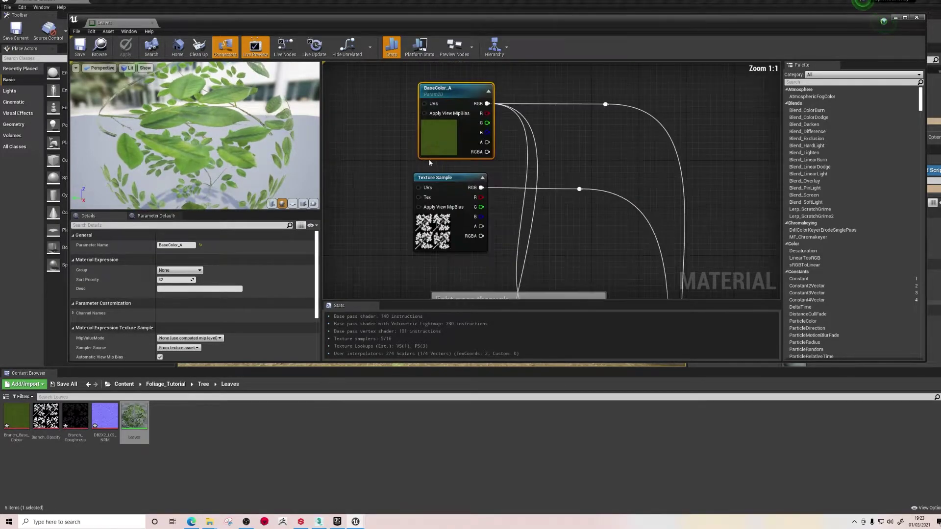
{"action": "right_click_drag", "start_coordinate": [618, 290], "coordinate": [562, 181]}
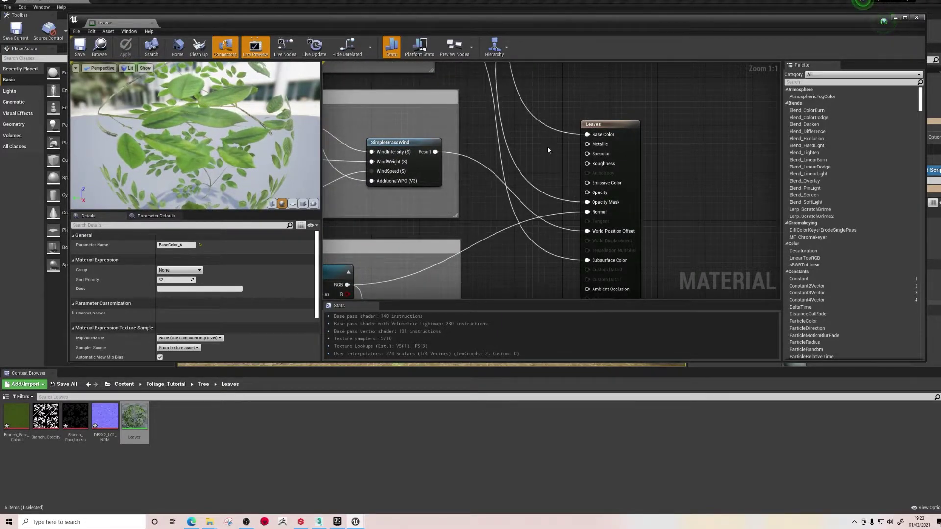
{"action": "scroll", "coordinate": [576, 212], "scroll_direction": "down", "scroll_amount": 4}
Examine the light pass through, Wind effect and Normal node groups feeding the Leaves material output.
{"action": "right_click_drag", "start_coordinate": [573, 212], "coordinate": [552, 244]}
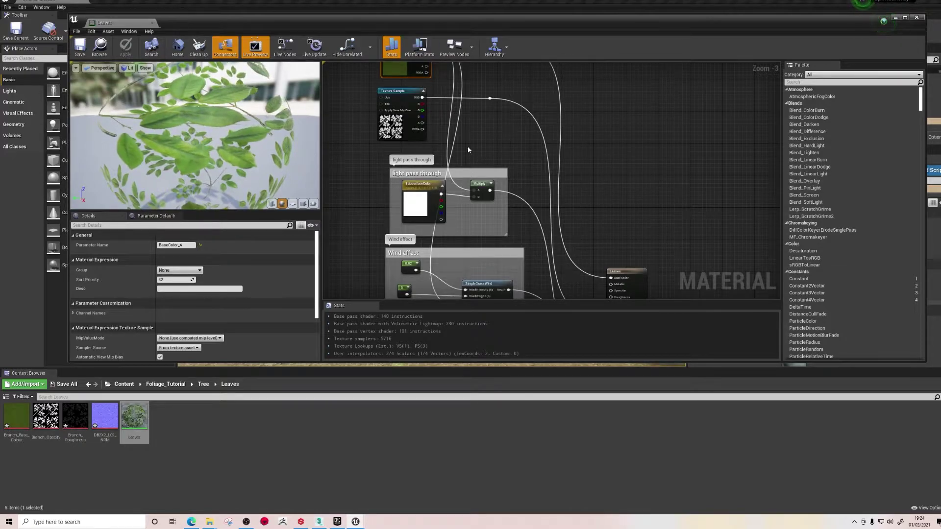
{"action": "right_click_drag", "start_coordinate": [558, 273], "coordinate": [528, 139]}
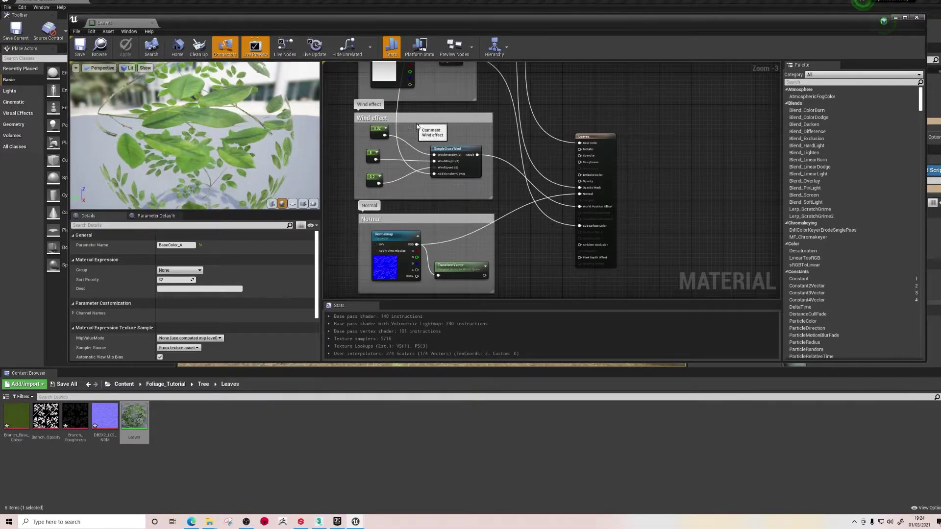
{"action": "scroll", "coordinate": [374, 156], "scroll_direction": "up", "scroll_amount": 3}
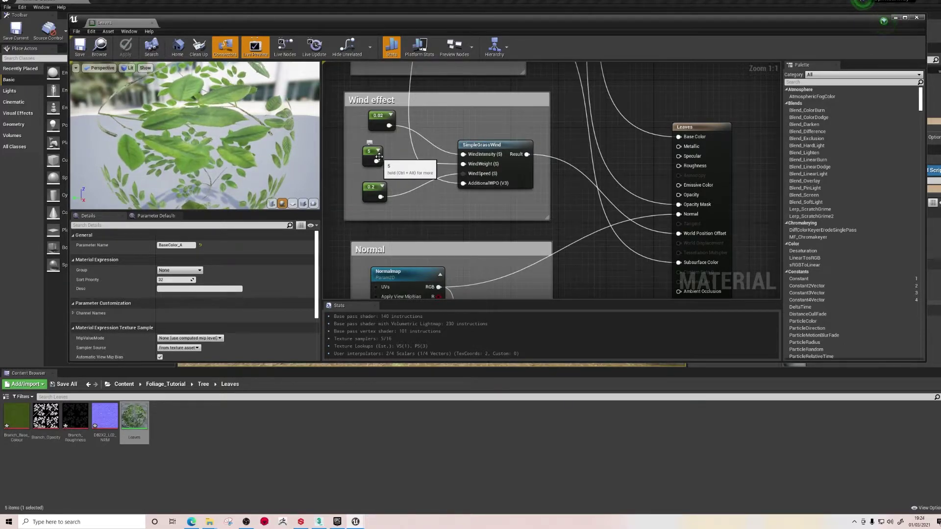
{"action": "scroll", "coordinate": [436, 186], "scroll_direction": "down", "scroll_amount": 2}
{"action": "right_click_drag", "start_coordinate": [489, 244], "coordinate": [474, 189]}
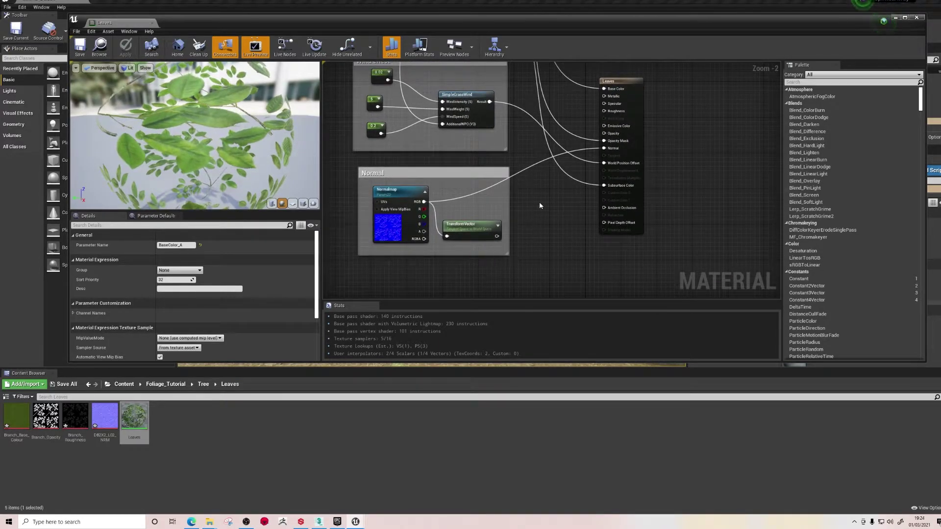
{"action": "right_click_drag", "start_coordinate": [557, 184], "coordinate": [564, 203]}
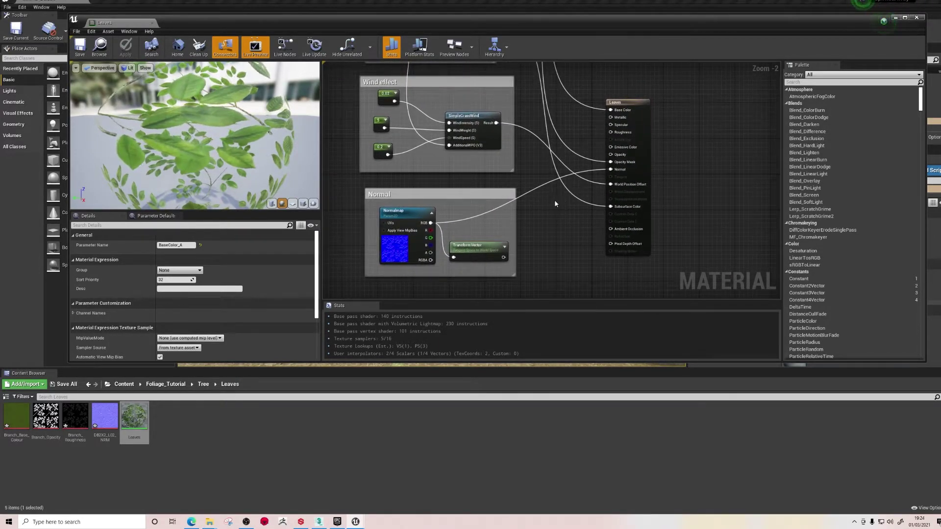
Preview the Leaves material on a plane, enlarge the preview area and frame the four leaf branches.
{"action": "left_click", "coordinate": [293, 203]}
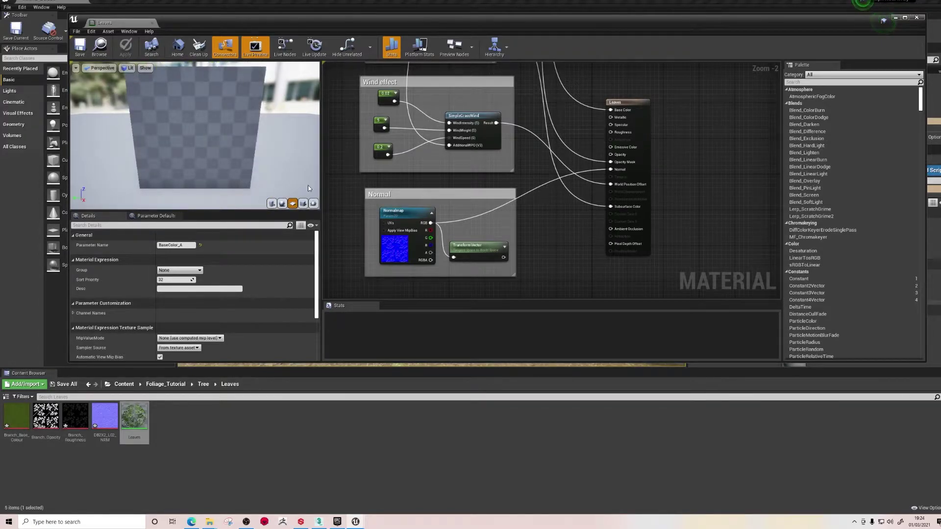
{"action": "left_click_drag", "start_coordinate": [321, 181], "coordinate": [564, 174]}
{"action": "scroll", "coordinate": [332, 177], "scroll_direction": "down", "scroll_amount": 5}
{"action": "right_click_drag", "start_coordinate": [331, 177], "coordinate": [331, 160]}
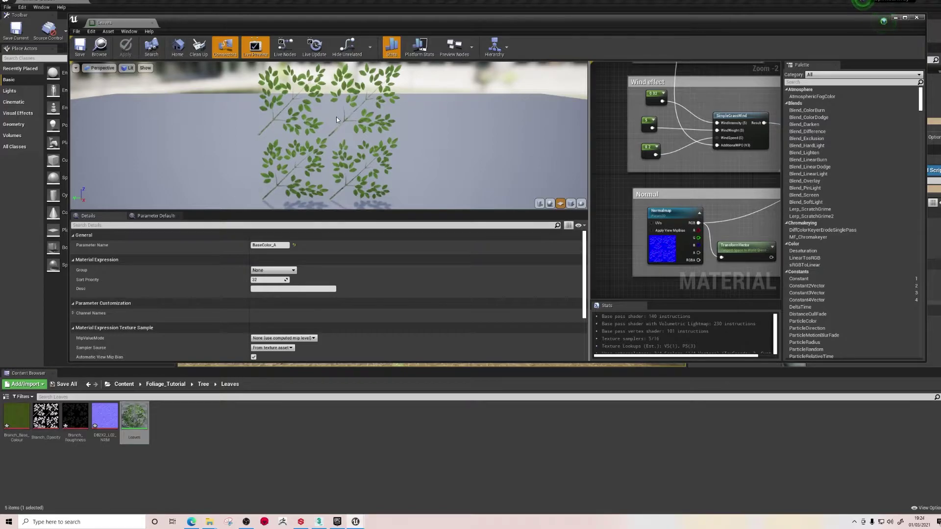
Save the Leaves material and close its editor.
{"action": "left_click", "coordinate": [81, 46]}
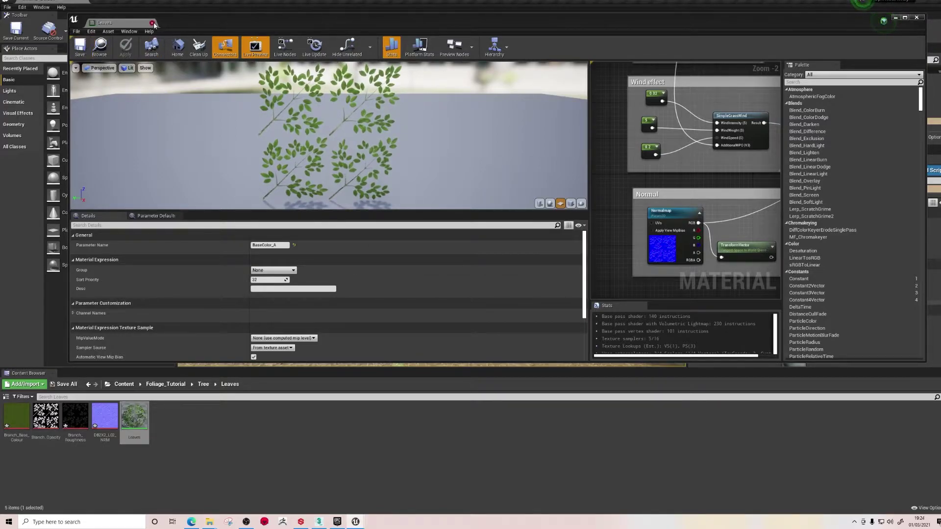
{"action": "left_click", "coordinate": [152, 23]}
{"action": "left_click", "coordinate": [401, 434]}
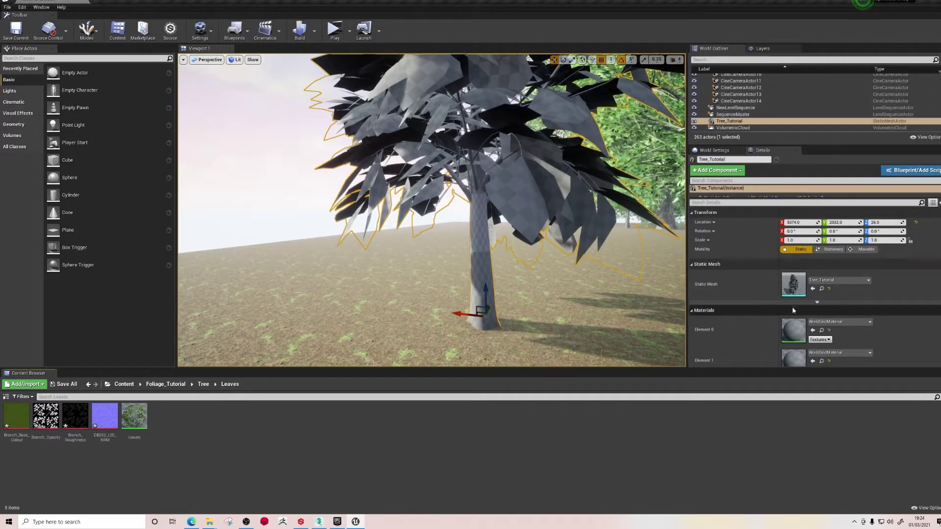
Open the Tree_Tutorial mesh, isolate material Element 0, assign the Leaves material to it and save the mesh.
{"action": "double_click", "coordinate": [795, 288]}
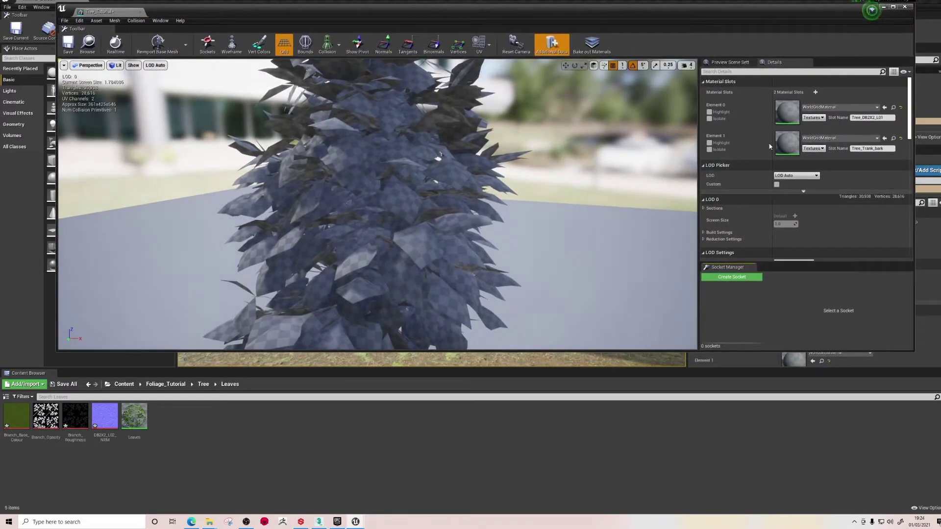
{"action": "left_click", "coordinate": [709, 118]}
{"action": "right_click_drag", "start_coordinate": [366, 208], "coordinate": [371, 215]}
{"action": "left_click_drag", "start_coordinate": [139, 424], "coordinate": [792, 114]}
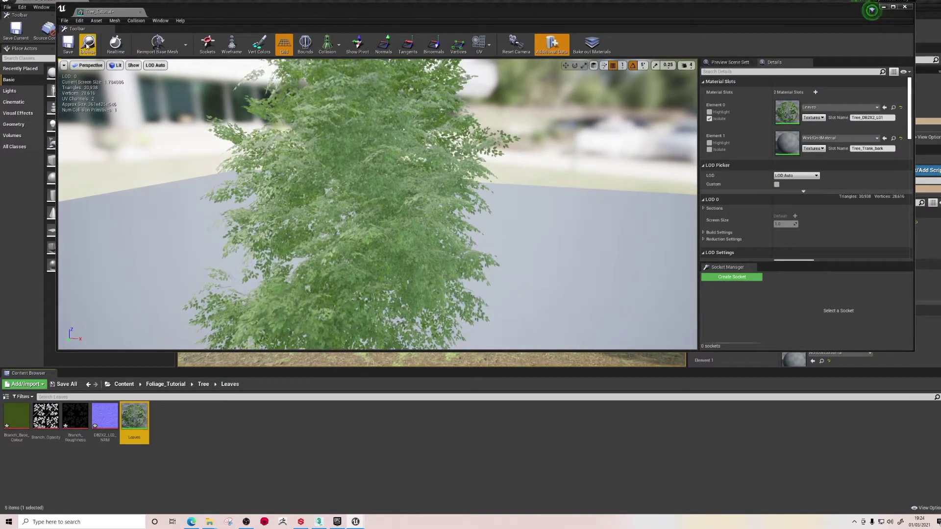
{"action": "left_click", "coordinate": [68, 44]}
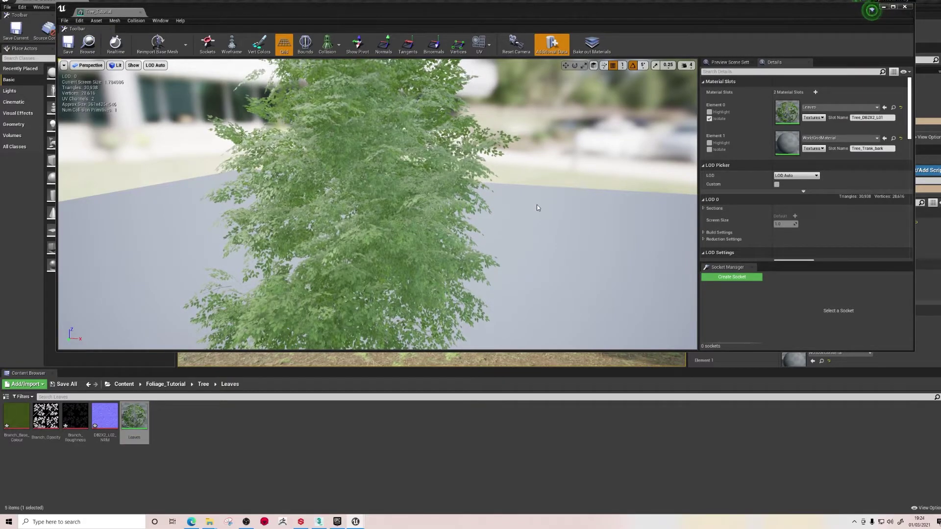
Inspect the tree's foliage from several angles, and isolate Element 1 to view only the trunk and branches.
{"action": "scroll", "coordinate": [492, 210], "scroll_direction": "down", "scroll_amount": 5}
{"action": "right_click_drag", "start_coordinate": [492, 210], "coordinate": [431, 128]}
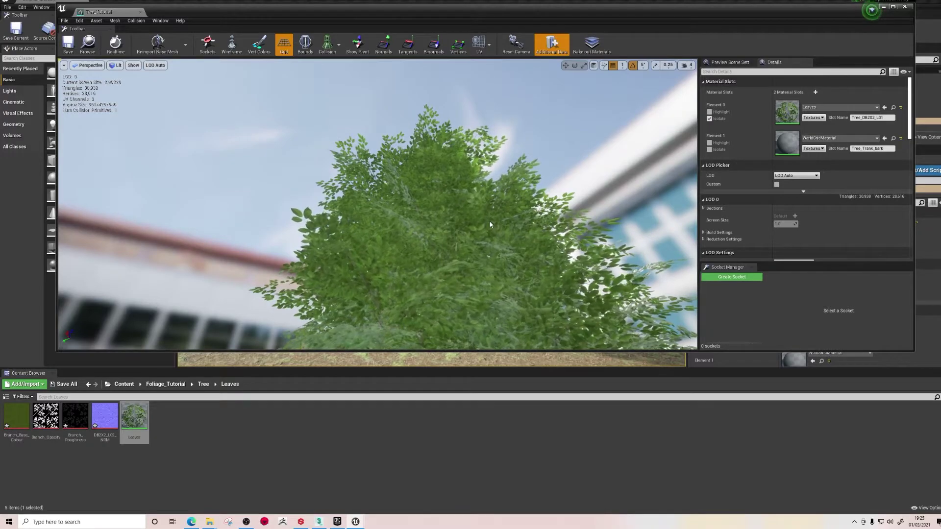
{"action": "left_click_drag", "start_coordinate": [354, 240], "coordinate": [388, 230]}
{"action": "right_click_drag", "start_coordinate": [383, 221], "coordinate": [375, 287]}
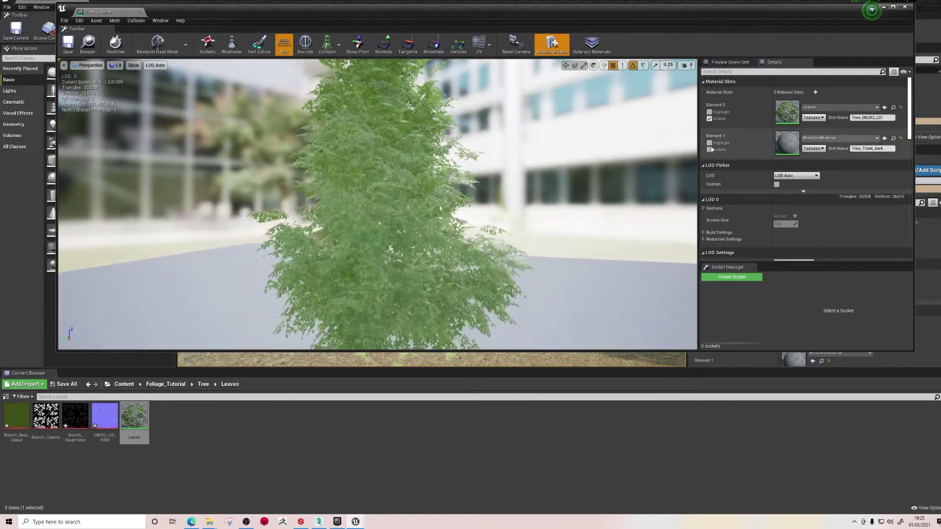
{"action": "left_click", "coordinate": [710, 149]}
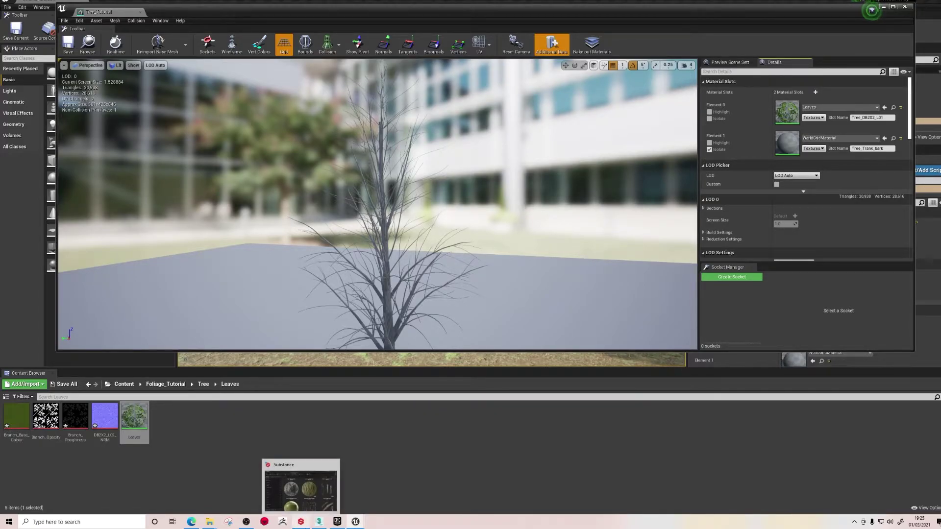
Switch to the Substance launcher, download the Autumn Moss Covered Tree Bark material from Substance Source, and minimise the launcher.
{"action": "left_click", "coordinate": [301, 522]}
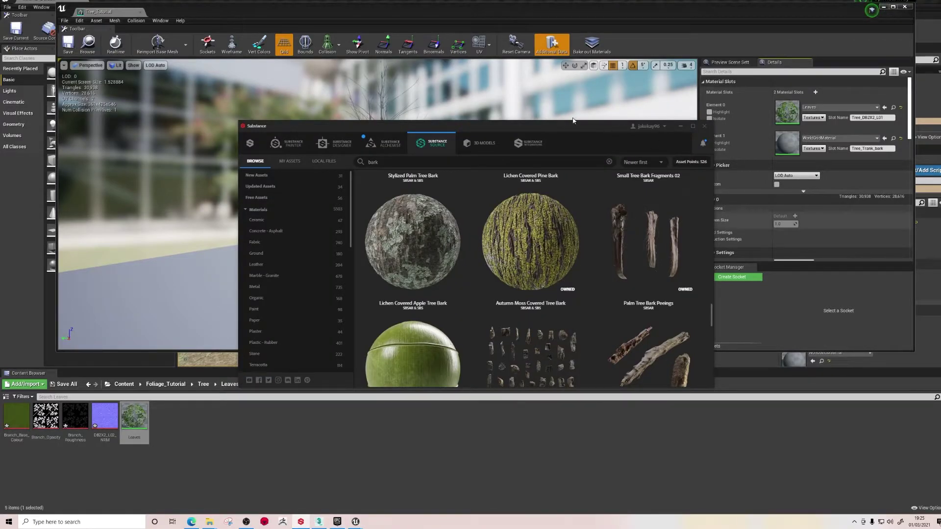
{"action": "left_click_drag", "start_coordinate": [533, 126], "coordinate": [413, 51]}
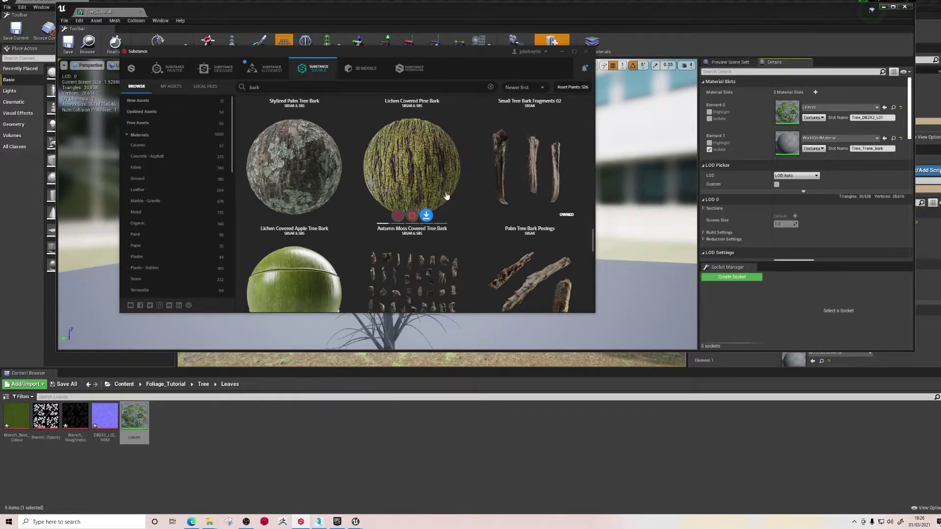
{"action": "left_click", "coordinate": [427, 217]}
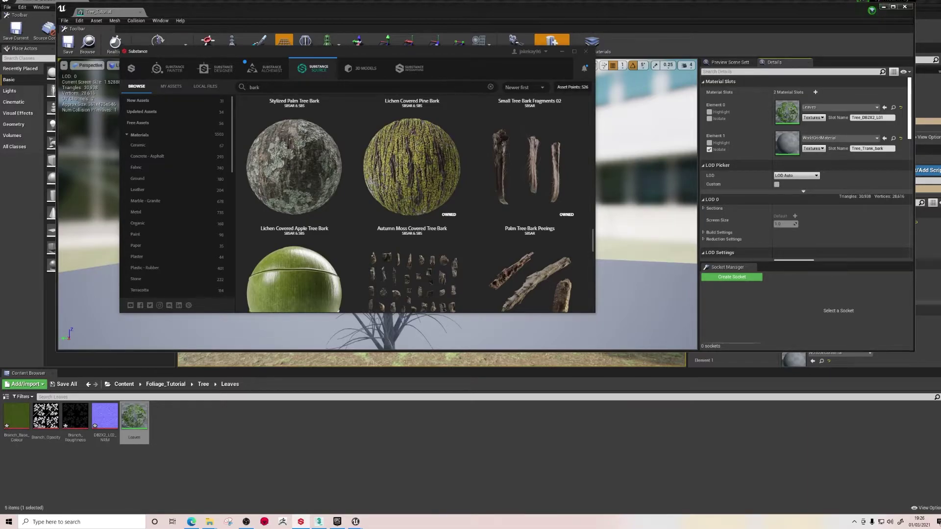
{"action": "left_click", "coordinate": [562, 52]}
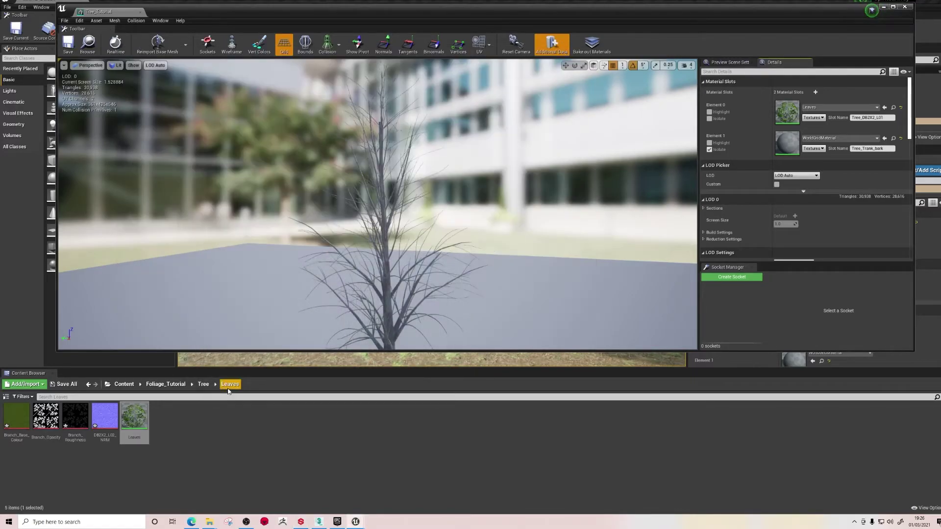
Open the bark material instance from the Tree content's Source_Bark folder and inspect its moss-covered surface up close.
{"action": "left_click", "coordinate": [204, 385]}
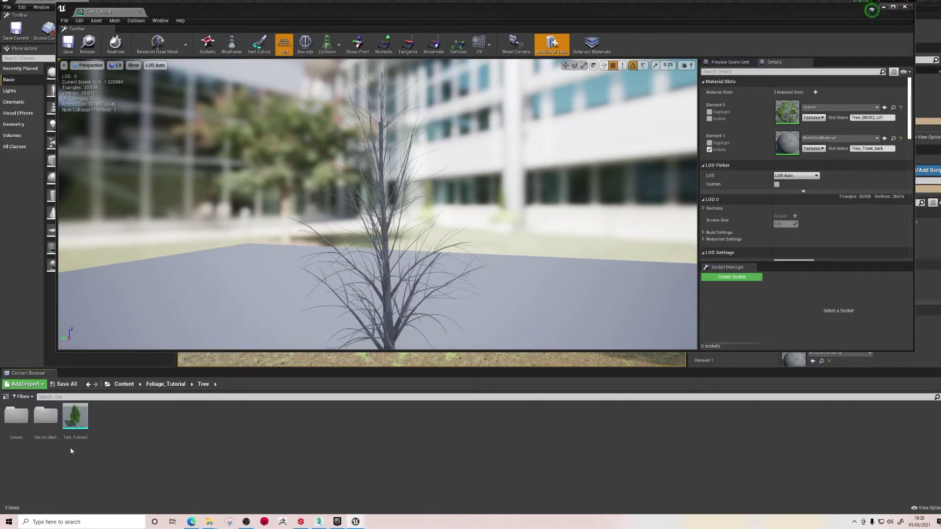
{"action": "double_click", "coordinate": [46, 417]}
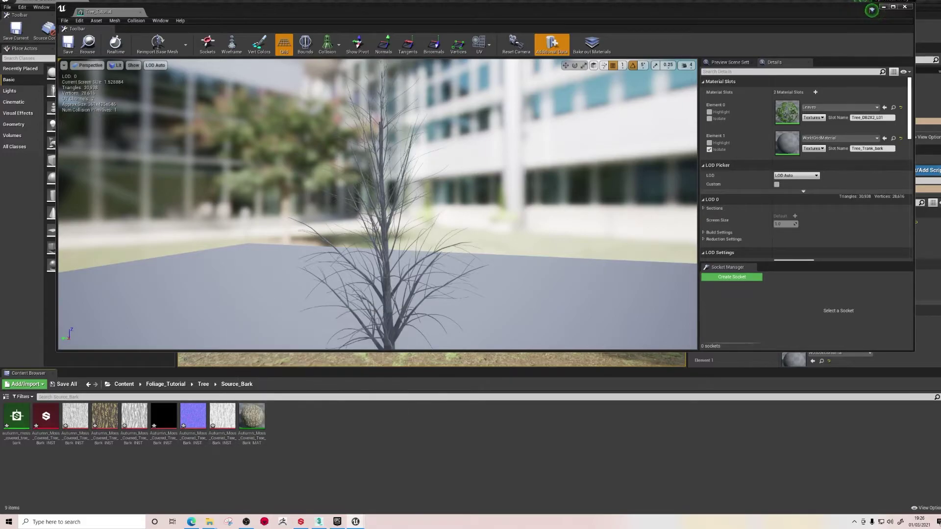
{"action": "double_click", "coordinate": [252, 417]}
{"action": "scroll", "coordinate": [385, 254], "scroll_direction": "down", "scroll_amount": 2}
{"action": "left_click_drag", "start_coordinate": [386, 254], "coordinate": [239, 254]}
{"action": "scroll", "coordinate": [385, 253], "scroll_direction": "up", "scroll_amount": 9}
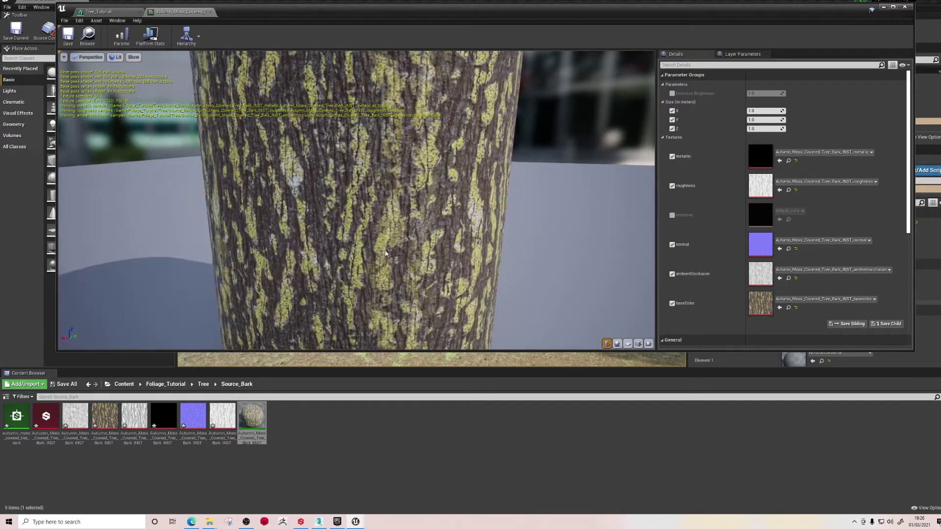
{"action": "scroll", "coordinate": [385, 254], "scroll_direction": "down", "scroll_amount": 5}
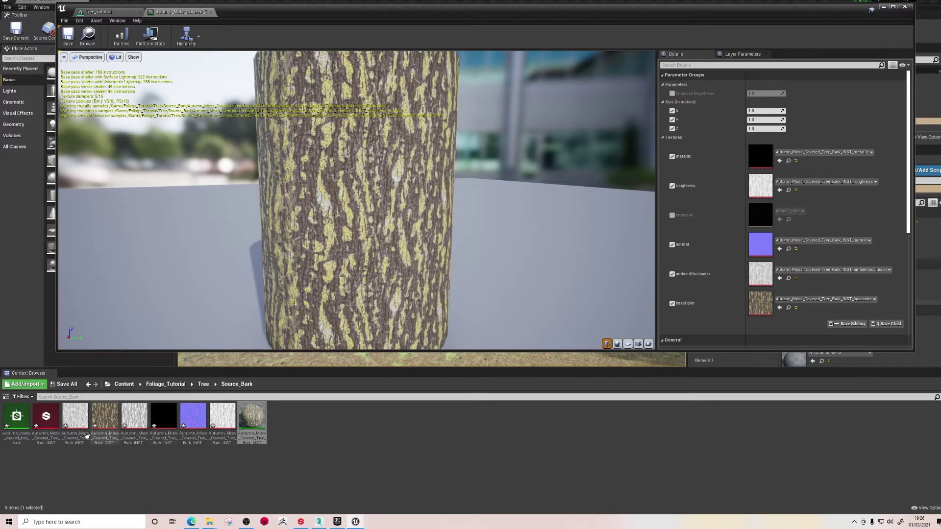
Open the Autumn Moss Covered Tree Bark Substance graph instance and move its window aside so the level editor is accessible.
{"action": "double_click", "coordinate": [46, 417]}
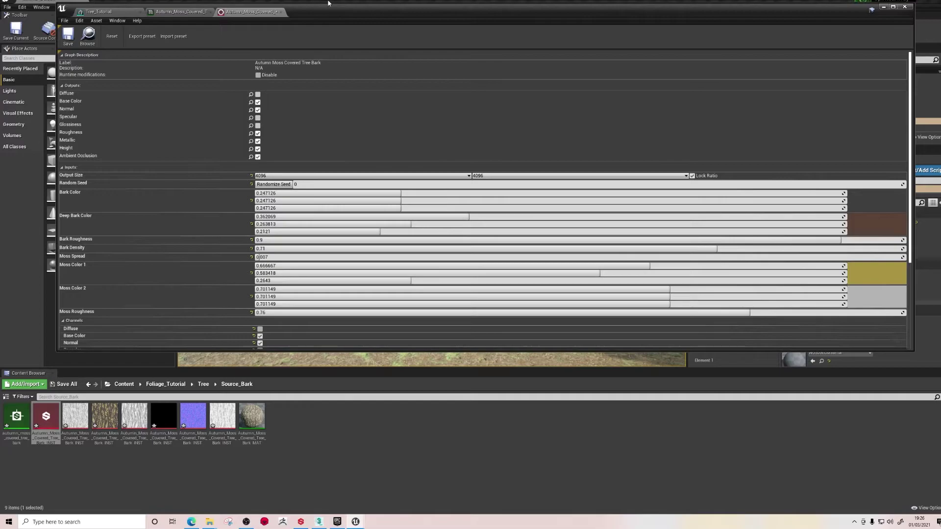
{"action": "left_click_drag", "start_coordinate": [329, 3], "coordinate": [422, 44]}
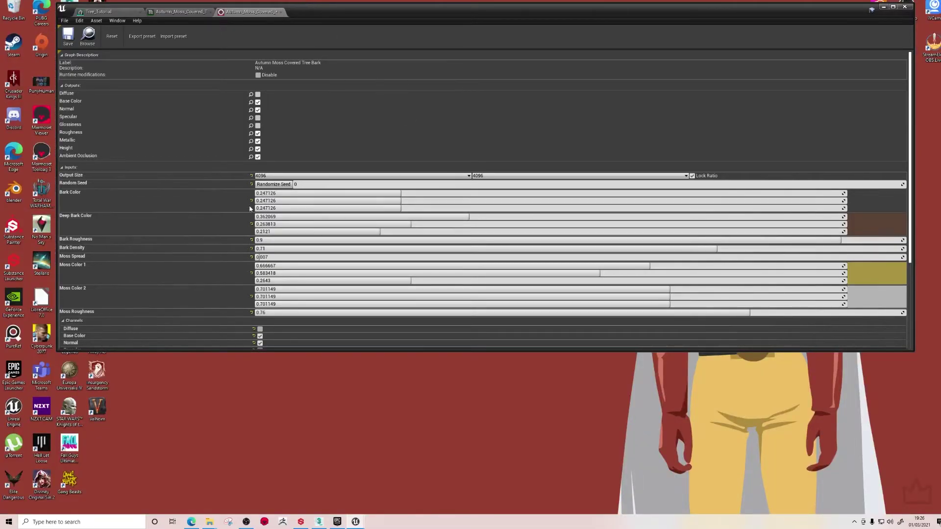
{"action": "left_click", "coordinate": [289, 176]}
{"action": "left_click", "coordinate": [291, 178]}
{"action": "left_click_drag", "start_coordinate": [337, 11], "coordinate": [0, 93]}
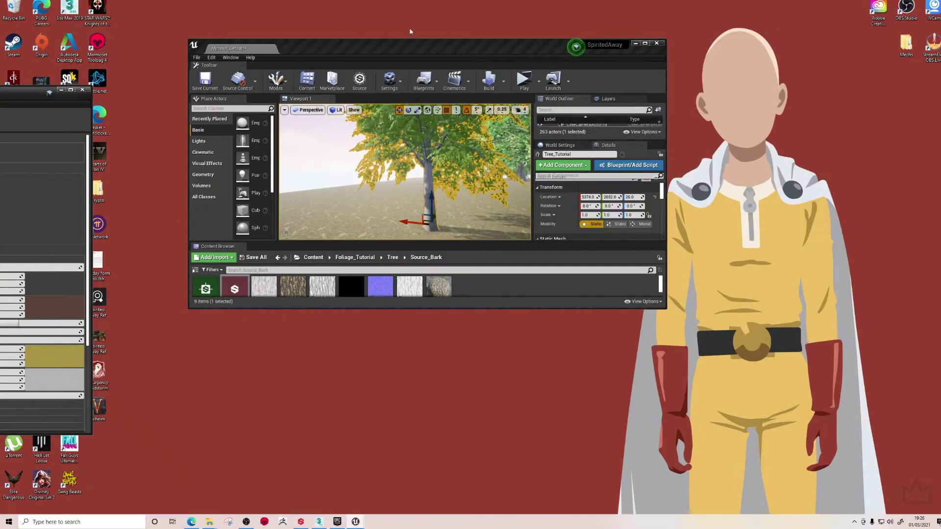
{"action": "left_click_drag", "start_coordinate": [661, 48], "coordinate": [485, 1]}
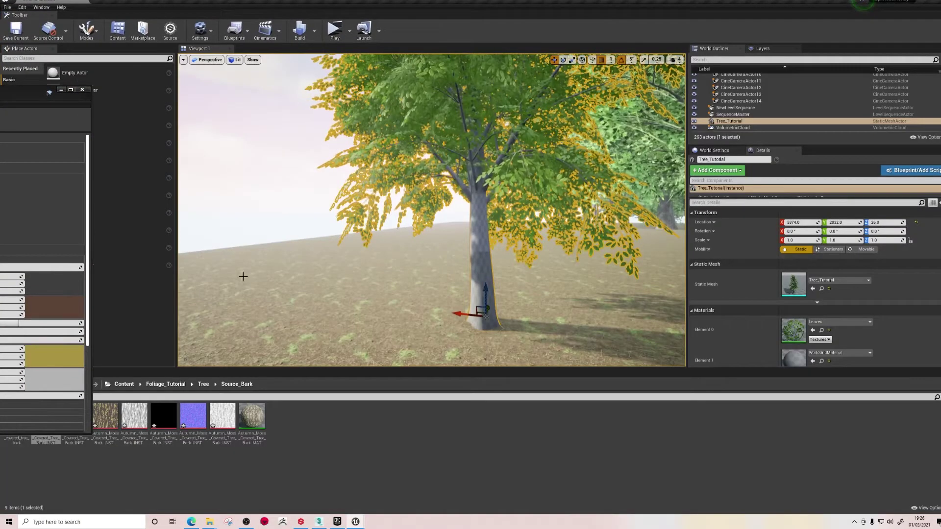
Bring up the bark material instance and detach the Substance graph settings into a separate window beside its preview.
{"action": "double_click", "coordinate": [252, 422]}
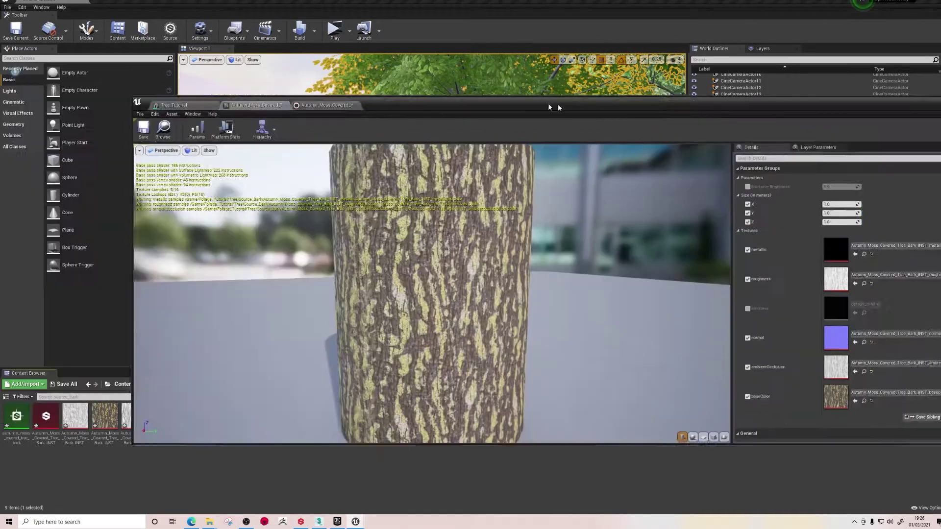
{"action": "left_click_drag", "start_coordinate": [559, 107], "coordinate": [617, 67]}
{"action": "left_click", "coordinate": [385, 69]}
{"action": "left_click_drag", "start_coordinate": [384, 69], "coordinate": [105, 121]}
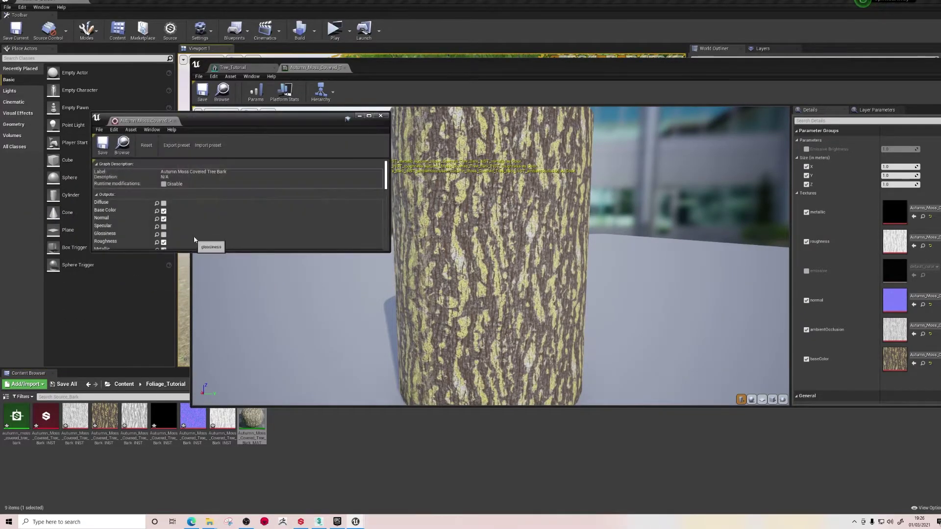
Set the bark Substance graph's output size to 128 × 128.
{"action": "scroll", "coordinate": [198, 217], "scroll_direction": "down", "scroll_amount": 3}
{"action": "left_click", "coordinate": [204, 225]}
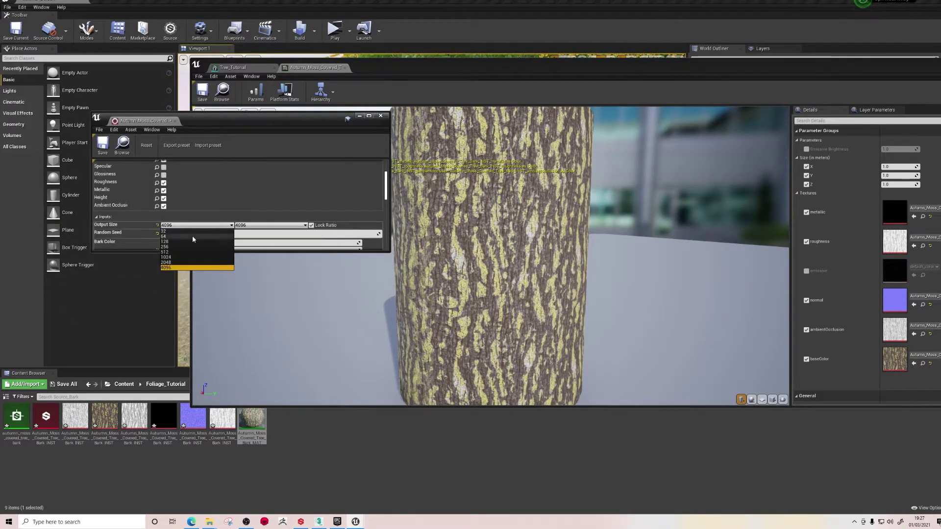
{"action": "left_click", "coordinate": [191, 242]}
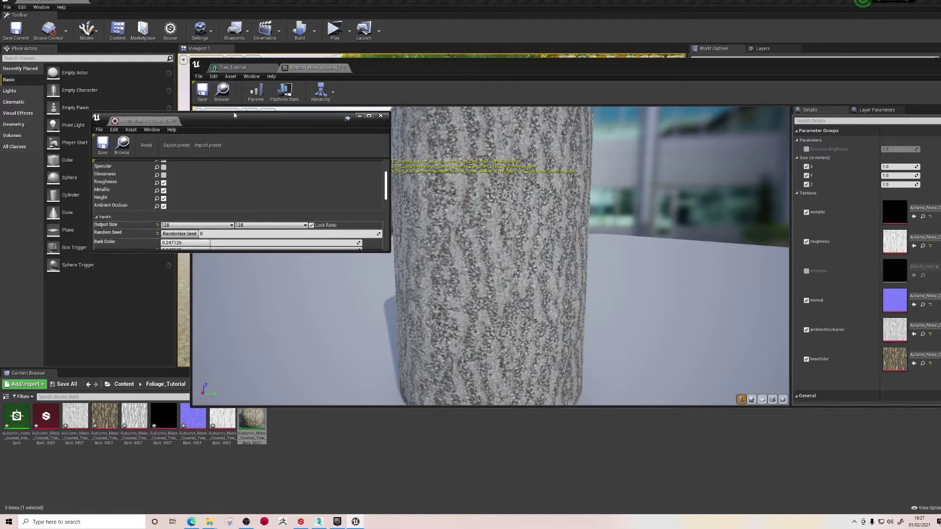
Save the bark Substance graph at its reduced resolution and examine the bark on the preview cylinder.
{"action": "scroll", "coordinate": [507, 214], "scroll_direction": "down", "scroll_amount": 4}
{"action": "scroll", "coordinate": [507, 213], "scroll_direction": "up", "scroll_amount": 1}
{"action": "scroll", "coordinate": [105, 173], "scroll_direction": "up", "scroll_amount": 1}
{"action": "left_click", "coordinate": [103, 147]}
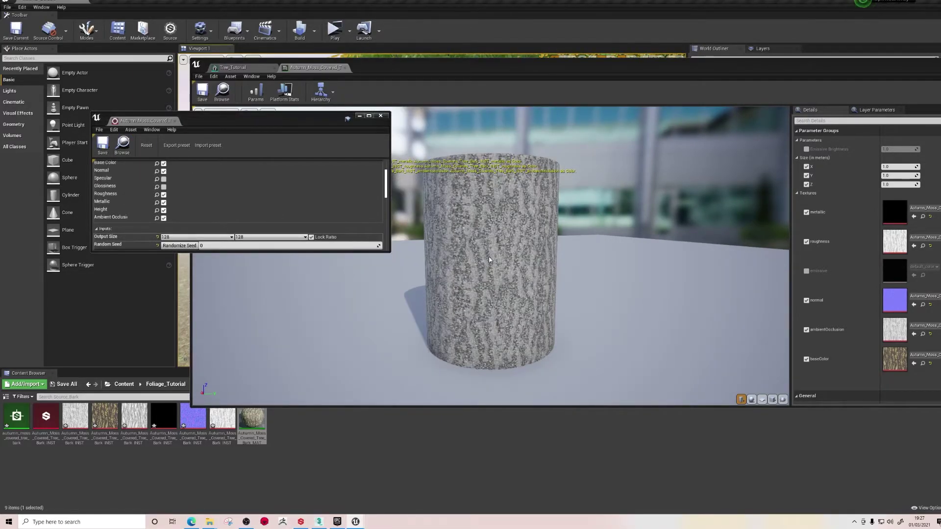
{"action": "scroll", "coordinate": [504, 240], "scroll_direction": "down", "scroll_amount": 2}
{"action": "scroll", "coordinate": [504, 240], "scroll_direction": "up", "scroll_amount": 1}
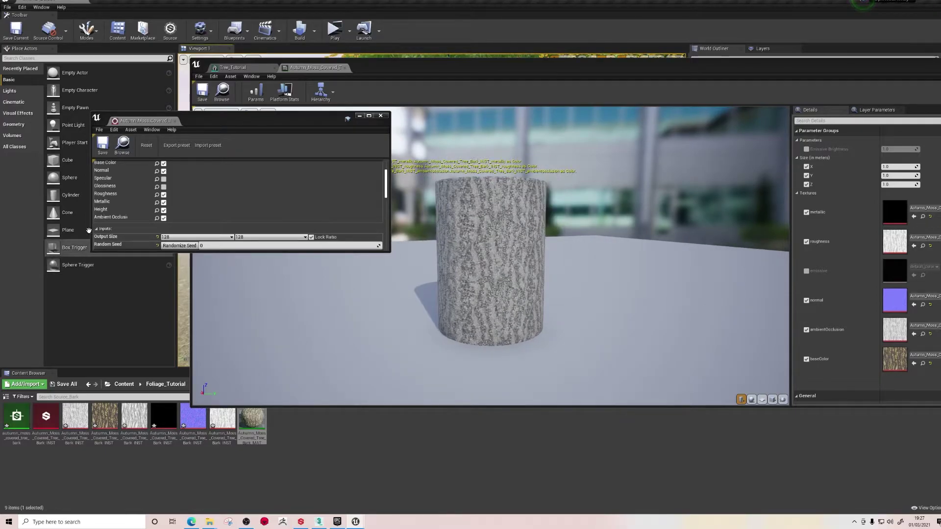
Set the bark graph's output size to 512 × 512 and inspect the bark preview up close.
{"action": "left_click", "coordinate": [218, 238]}
{"action": "left_click", "coordinate": [171, 264]}
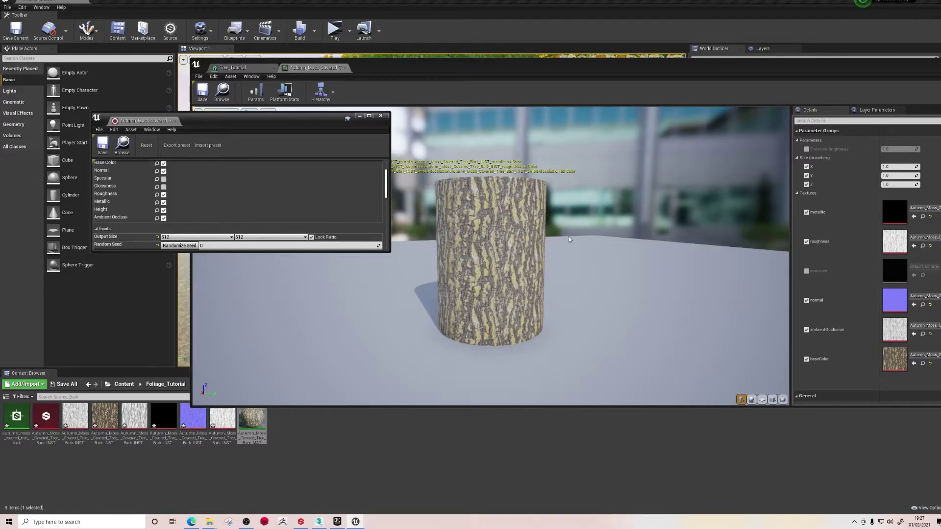
{"action": "scroll", "coordinate": [573, 237], "scroll_direction": "up", "scroll_amount": 3}
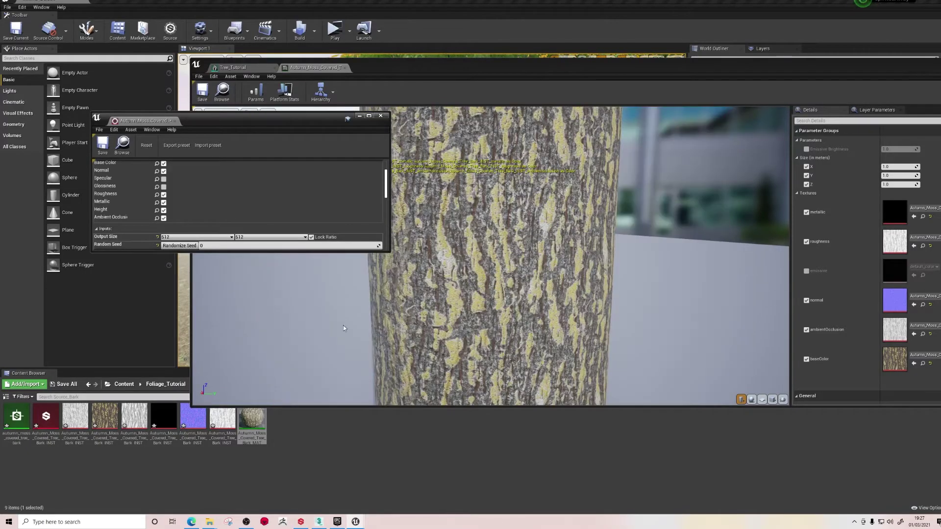
Set the bark graph's output size to 4096 × 4096, save it, and inspect the bark detail on the preview cylinder.
{"action": "left_click", "coordinate": [186, 238]}
{"action": "left_click", "coordinate": [166, 279]}
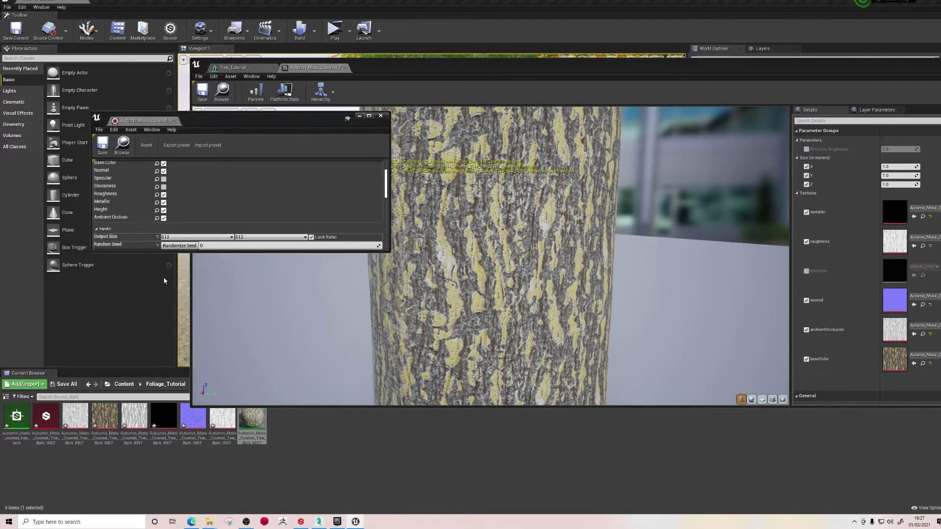
{"action": "left_click", "coordinate": [102, 147]}
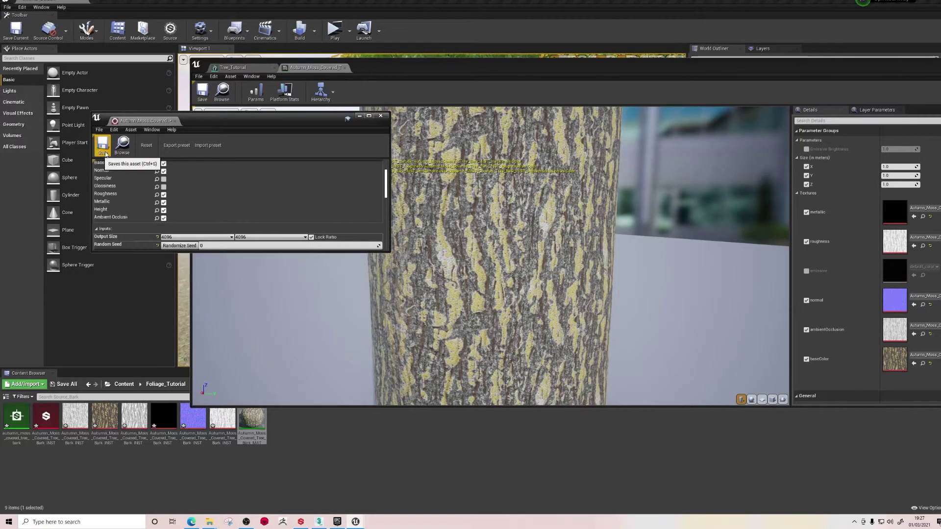
{"action": "left_click", "coordinate": [105, 153]}
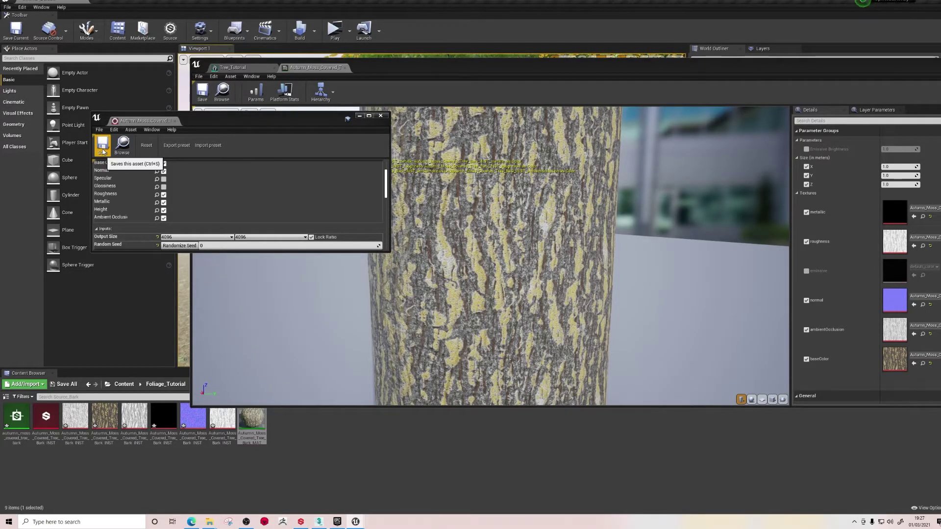
{"action": "scroll", "coordinate": [597, 357], "scroll_direction": "down", "scroll_amount": 10}
{"action": "left_click", "coordinate": [464, 282]}
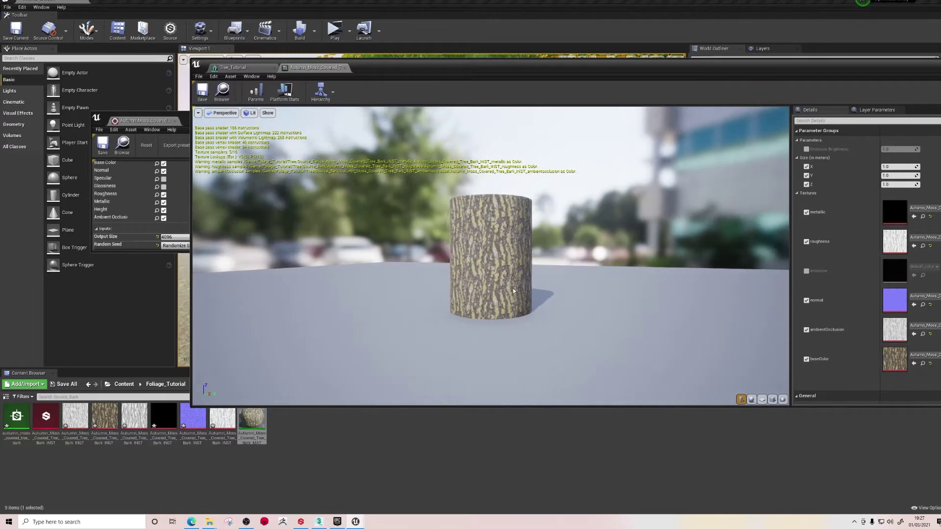
{"action": "scroll", "coordinate": [463, 283], "scroll_direction": "up", "scroll_amount": 10}
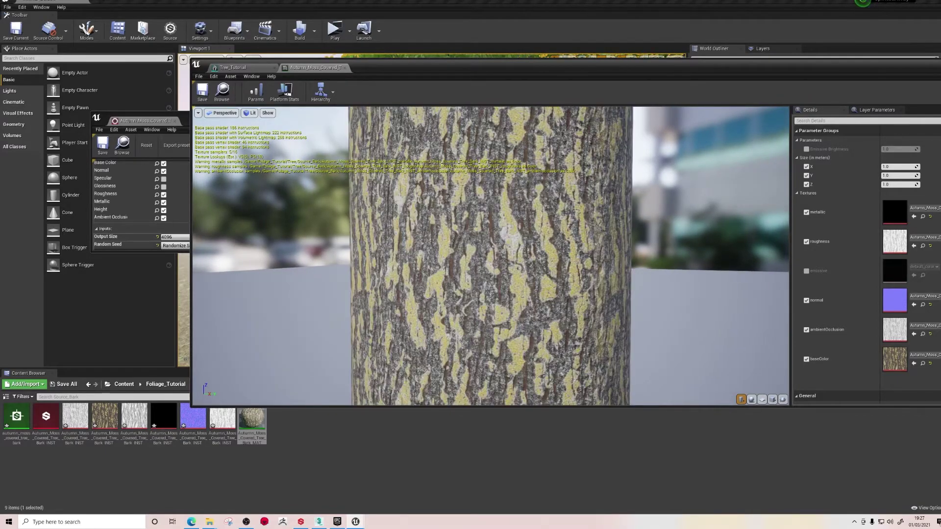
{"action": "left_click_drag", "start_coordinate": [463, 282], "coordinate": [430, 283]}
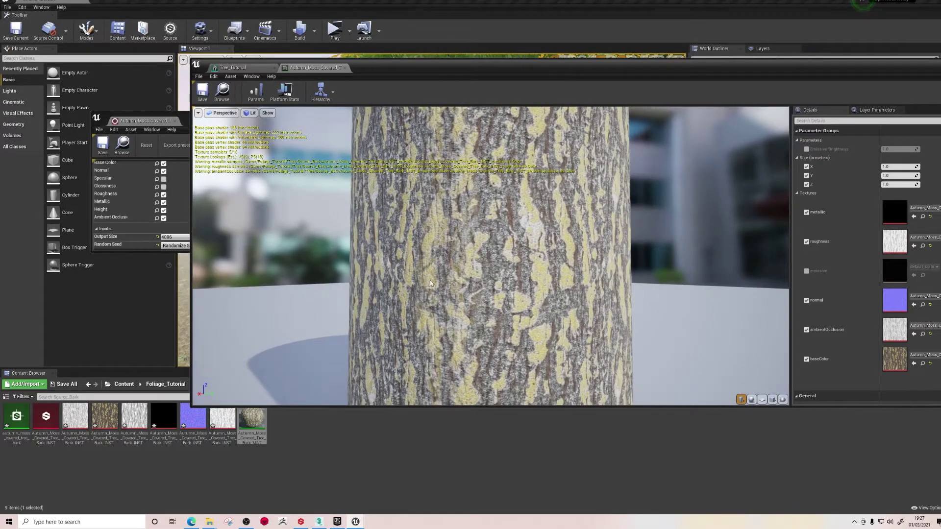
Assign the moss-covered bark material to the Tree_Tutorial mesh's Element 1 slot and inspect the trunk in the enlarged mesh editor.
{"action": "left_click", "coordinate": [233, 68]}
{"action": "scroll", "coordinate": [401, 201], "scroll_direction": "down", "scroll_amount": 2}
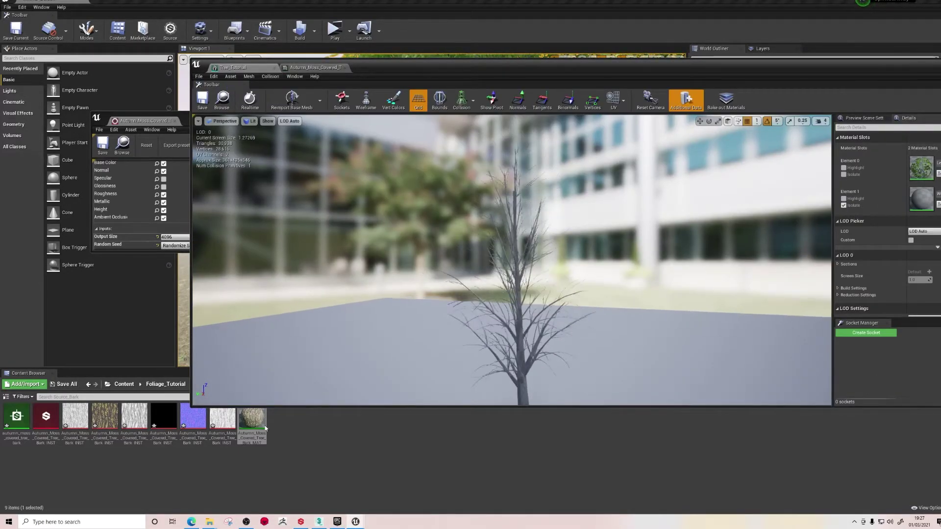
{"action": "left_click_drag", "start_coordinate": [252, 419], "coordinate": [922, 198]}
{"action": "double_click", "coordinate": [718, 61]}
{"action": "scroll", "coordinate": [389, 386], "scroll_direction": "up", "scroll_amount": 5}
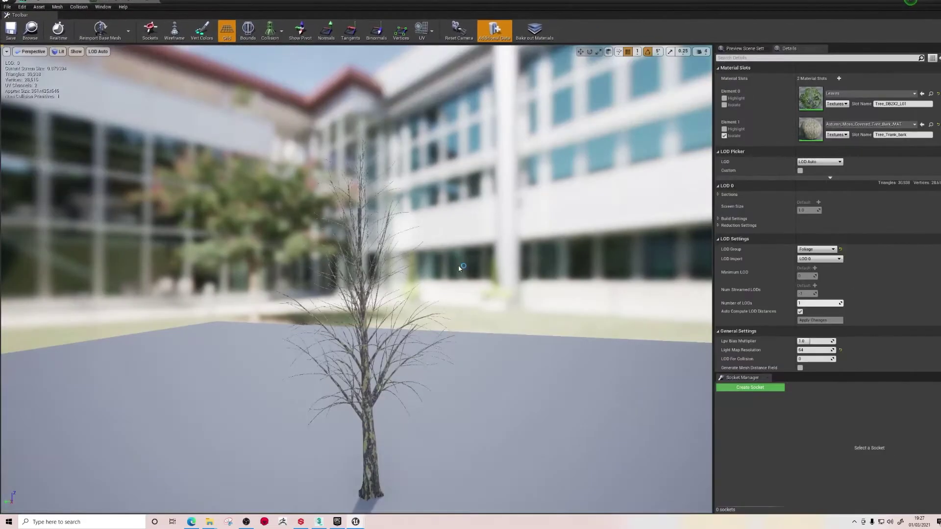
{"action": "right_click_drag", "start_coordinate": [395, 387], "coordinate": [410, 415]}
Stop isolating the trunk element so the whole tree with leaves is shown, and save the Tree_Tutorial mesh.
{"action": "left_click", "coordinate": [724, 136]}
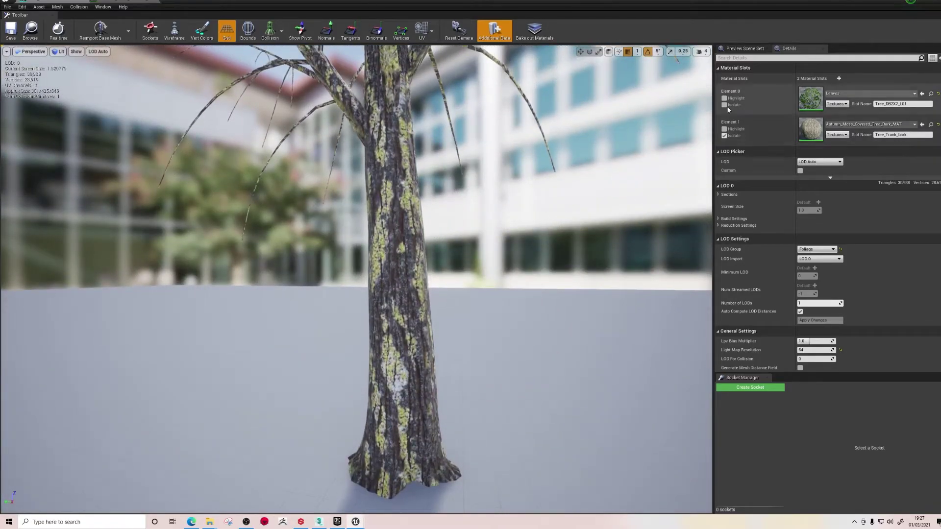
{"action": "left_click", "coordinate": [723, 105]}
{"action": "right_click_drag", "start_coordinate": [668, 129], "coordinate": [669, 128]}
{"action": "left_click", "coordinate": [724, 105]}
{"action": "right_click_drag", "start_coordinate": [532, 294], "coordinate": [493, 256]}
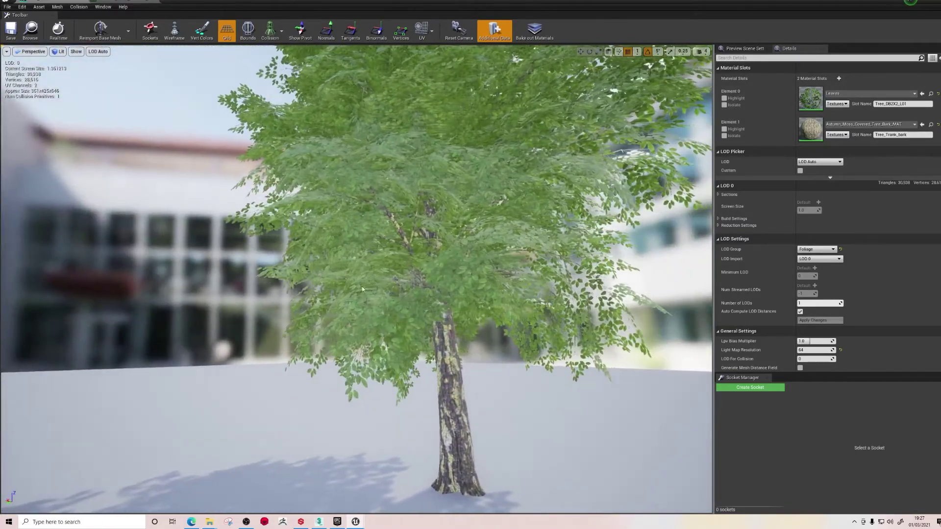
{"action": "left_click", "coordinate": [11, 31]}
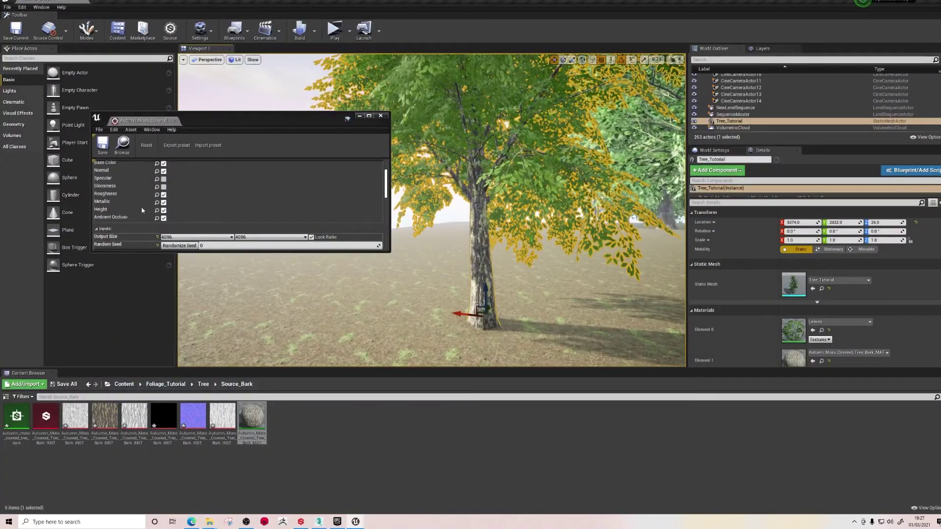
Close the Substance graph window and examine the textured tree in the level from several distances and angles.
{"action": "left_click", "coordinate": [381, 116]}
{"action": "mouse_move", "coordinate": [392, 142]}
{"action": "right_mouse_down"}
{"action": "mouse_move", "coordinate": [414, 142]}
{"action": "mouse_move", "coordinate": [417, 169]}
{"action": "mouse_move", "coordinate": [392, 137]}
{"action": "right_mouse_up"}
{"action": "key", "text": "w"}
{"action": "key", "text": "s"}
{"action": "mouse_move", "coordinate": [450, 265]}
{"action": "right_mouse_down"}
{"action": "mouse_move", "coordinate": [435, 257]}
{"action": "mouse_move", "coordinate": [490, 249]}
{"action": "mouse_move", "coordinate": [466, 267]}
{"action": "mouse_move", "coordinate": [450, 264]}
{"action": "mouse_move", "coordinate": [450, 251]}
{"action": "right_mouse_up"}
{"action": "key", "text": "w"}
{"action": "key", "text": "g"}
{"action": "key", "text": "s"}
{"action": "key", "text": "w"}
{"action": "right_click_drag", "start_coordinate": [390, 264], "coordinate": [367, 262]}
{"action": "right_click_drag", "start_coordinate": [456, 294], "coordinate": [438, 317]}
{"action": "key", "text": "w"}
{"action": "right_click_drag", "start_coordinate": [248, 189], "coordinate": [246, 189]}
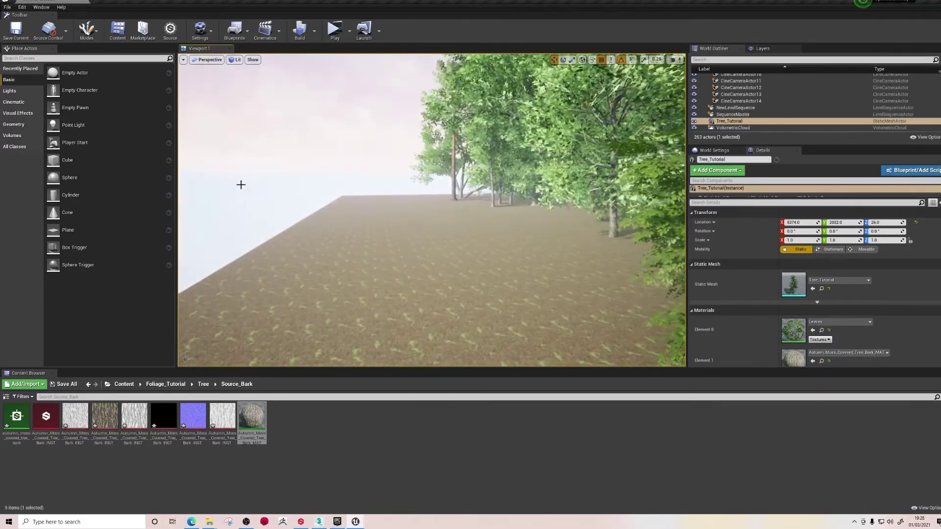
Switch to Foliage mode and add the Tree_Tutorial mesh from the Tree folder to the foliage palette.
{"action": "left_click", "coordinate": [98, 32]}
{"action": "left_click", "coordinate": [100, 61]}
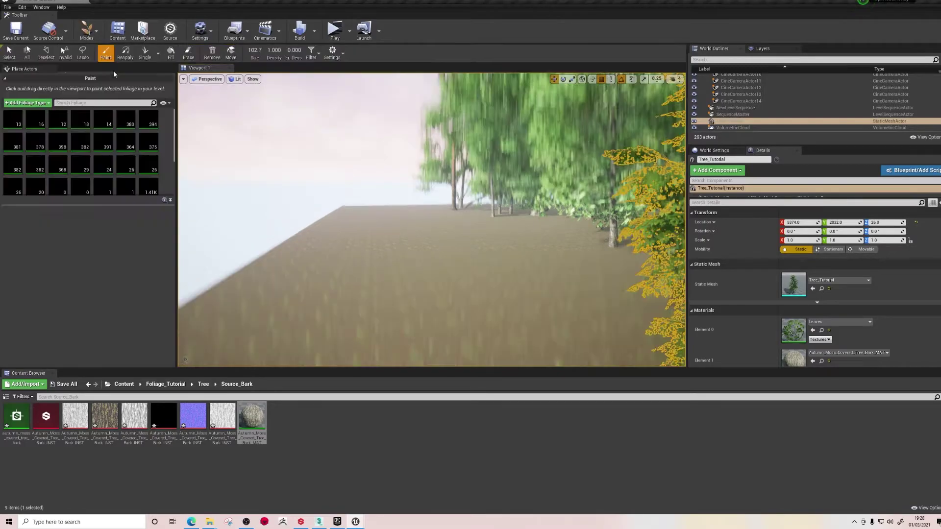
{"action": "left_click", "coordinate": [204, 384]}
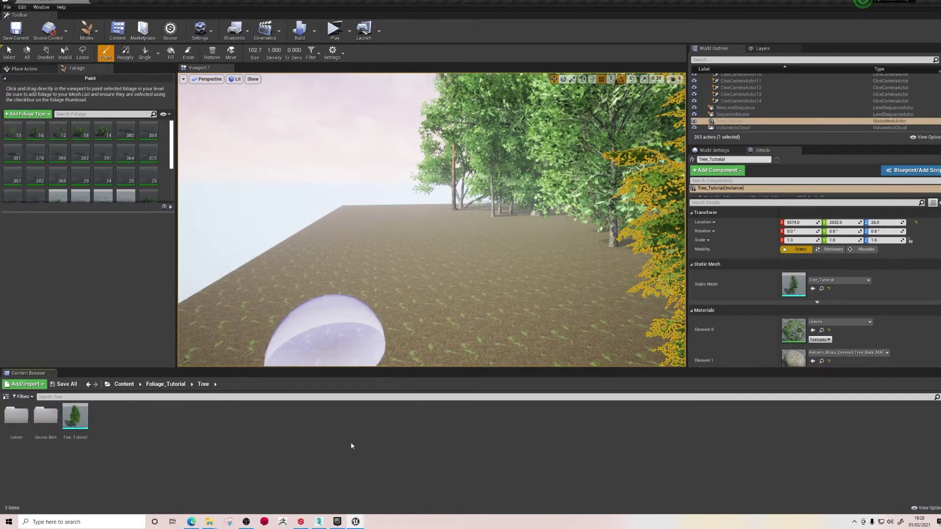
{"action": "scroll", "coordinate": [120, 172], "scroll_direction": "down", "scroll_amount": 5}
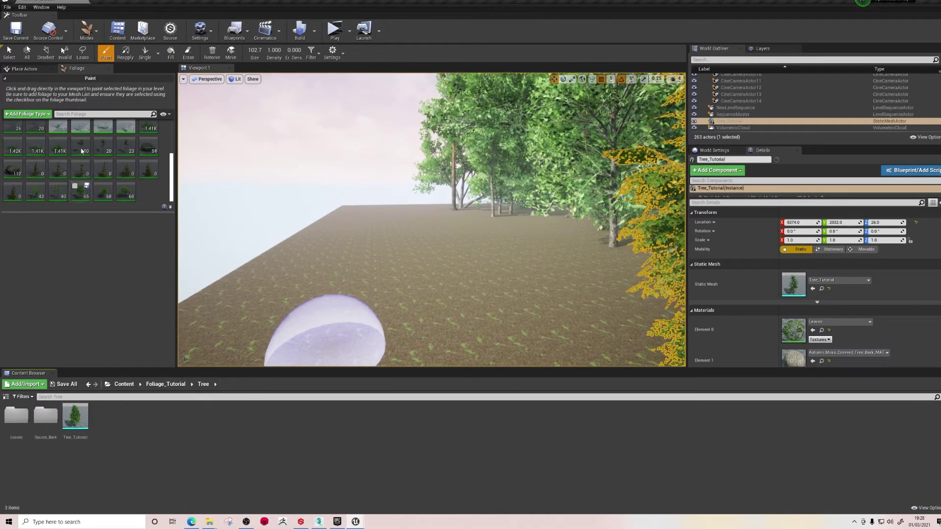
{"action": "scroll", "coordinate": [57, 135], "scroll_direction": "up", "scroll_amount": 1}
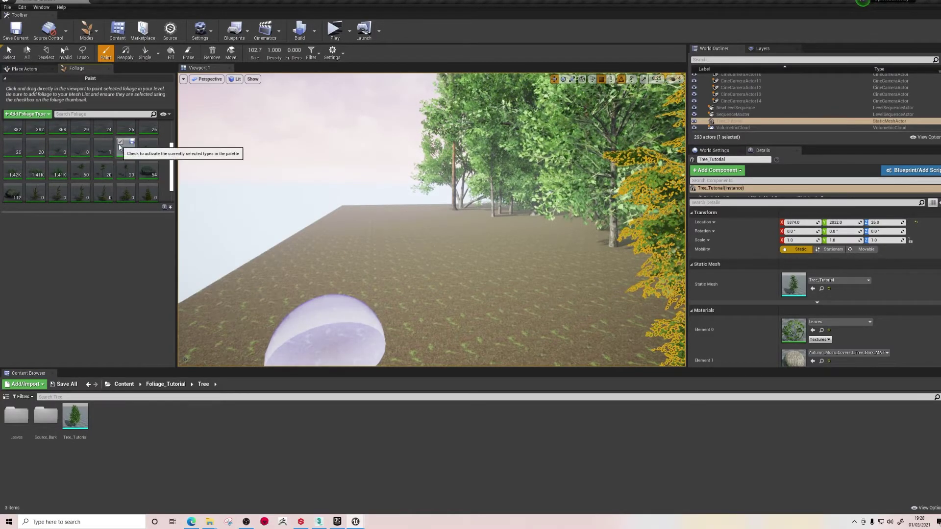
{"action": "mouse_move", "coordinate": [75, 416]}
{"action": "left_mouse_down"}
{"action": "mouse_move", "coordinate": [117, 387]}
{"action": "mouse_move", "coordinate": [136, 181]}
{"action": "left_mouse_up"}
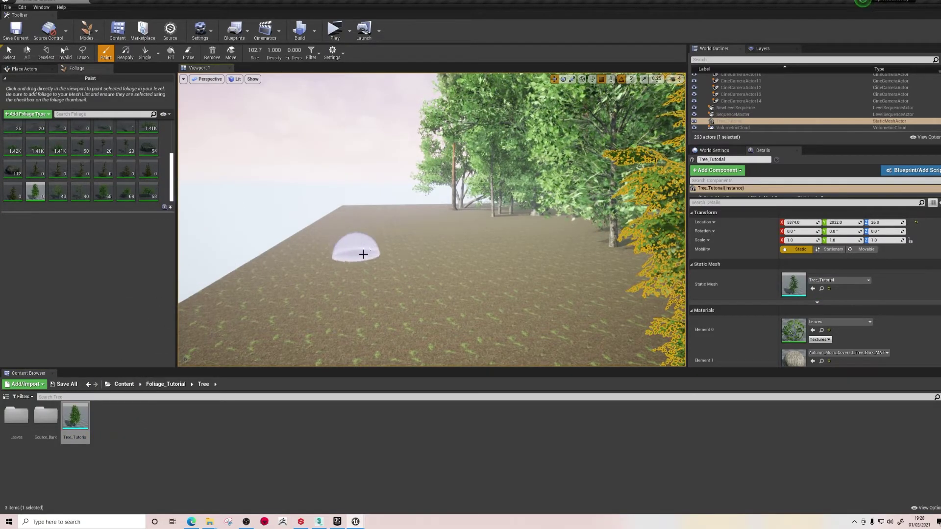
Undo a first dense stroke of trees, lower the paint density to 0.100 and paint sparser Tree_Tutorial trees on the open ground.
{"action": "mouse_move", "coordinate": [374, 257]}
{"action": "left_mouse_down"}
{"action": "mouse_move", "coordinate": [365, 311]}
{"action": "mouse_move", "coordinate": [442, 298]}
{"action": "left_mouse_up"}
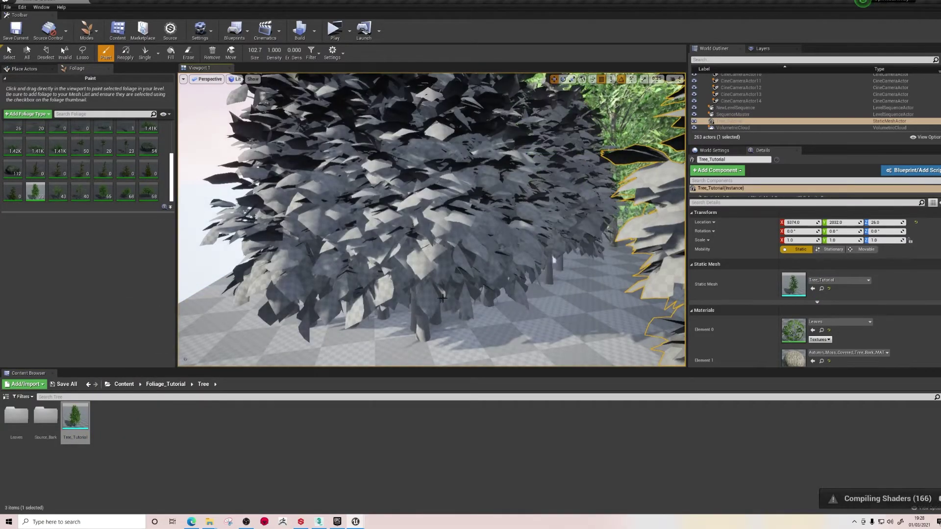
{"action": "key", "text": "ctrl+z"}
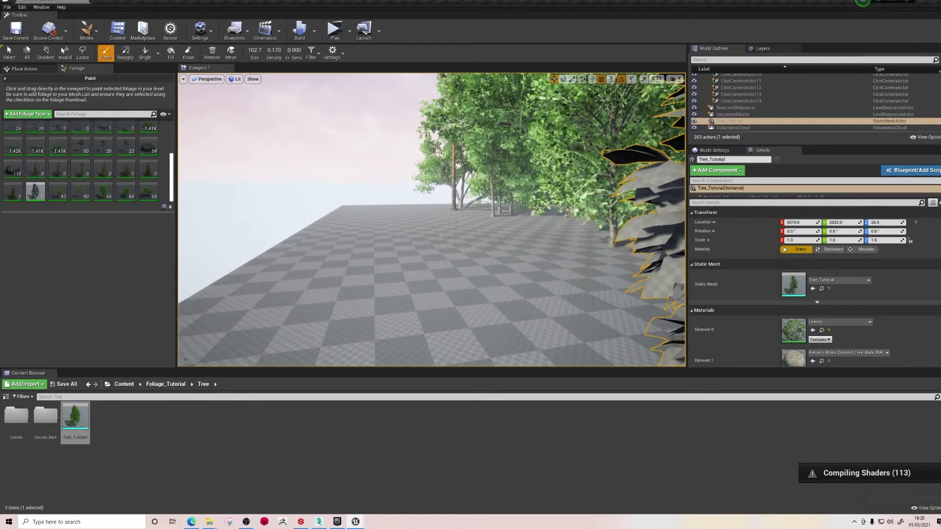
{"action": "left_click_drag", "start_coordinate": [274, 51], "coordinate": [263, 50]}
{"action": "left_click", "coordinate": [347, 295]}
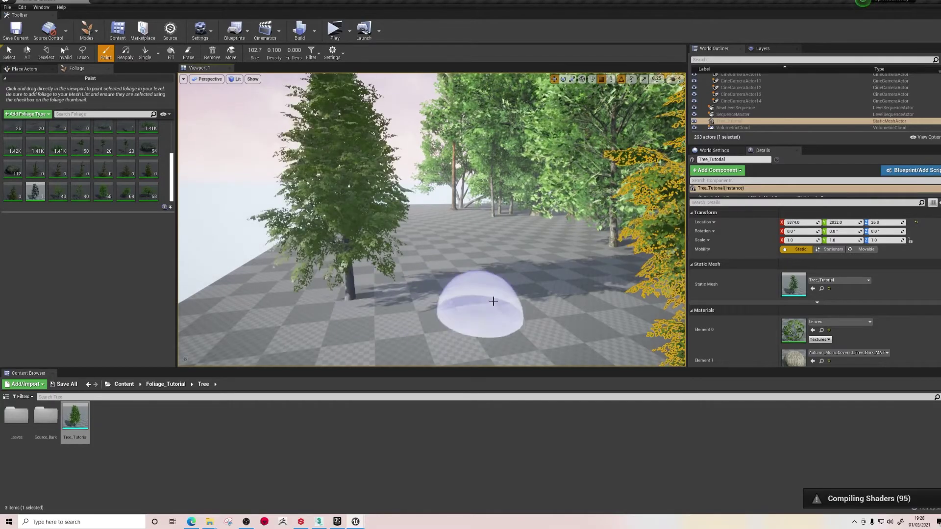
{"action": "left_click_drag", "start_coordinate": [419, 240], "coordinate": [460, 275]}
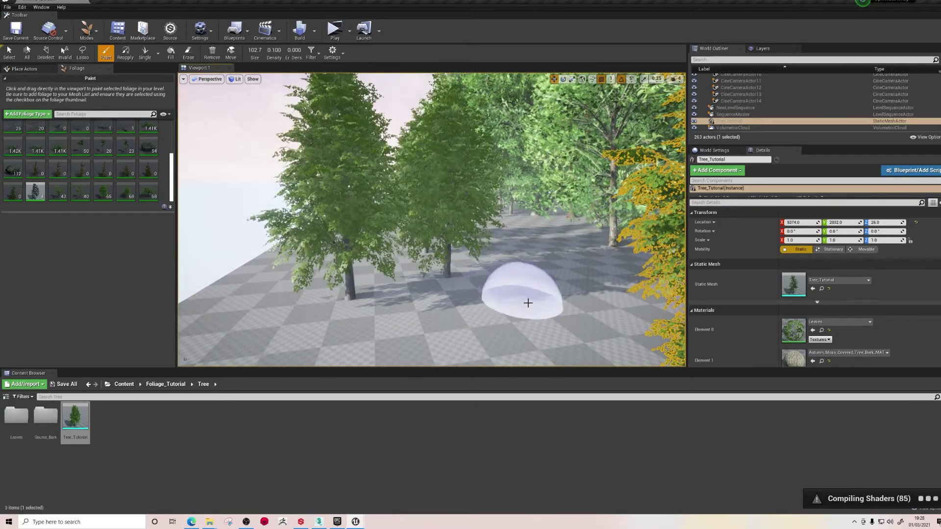
{"action": "key", "text": "w"}
{"action": "mouse_move", "coordinate": [551, 268]}
{"action": "right_mouse_down"}
{"action": "mouse_move", "coordinate": [537, 267]}
{"action": "mouse_move", "coordinate": [542, 216]}
{"action": "mouse_move", "coordinate": [539, 265]}
{"action": "mouse_move", "coordinate": [573, 298]}
{"action": "right_mouse_up"}
{"action": "key", "text": "s"}
Erase the painted trees and widen the Tree_Tutorial foliage type's Scale X range to a maximum of about 1.55.
{"action": "mouse_move", "coordinate": [410, 260]}
{"action": "left_mouse_down", "text": "shift"}
{"action": "mouse_move", "coordinate": [330, 272]}
{"action": "mouse_move", "coordinate": [387, 197]}
{"action": "left_mouse_up", "text": "shift"}
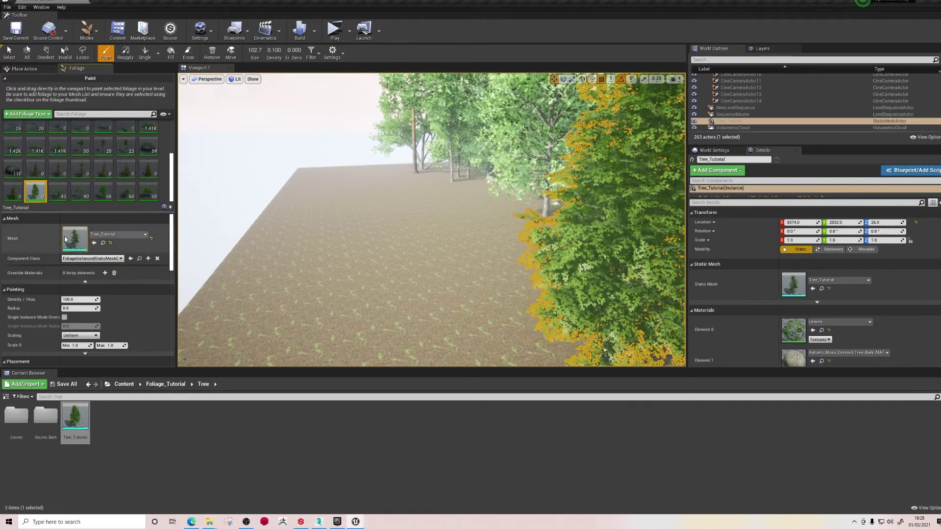
{"action": "scroll", "coordinate": [104, 293], "scroll_direction": "down", "scroll_amount": 1}
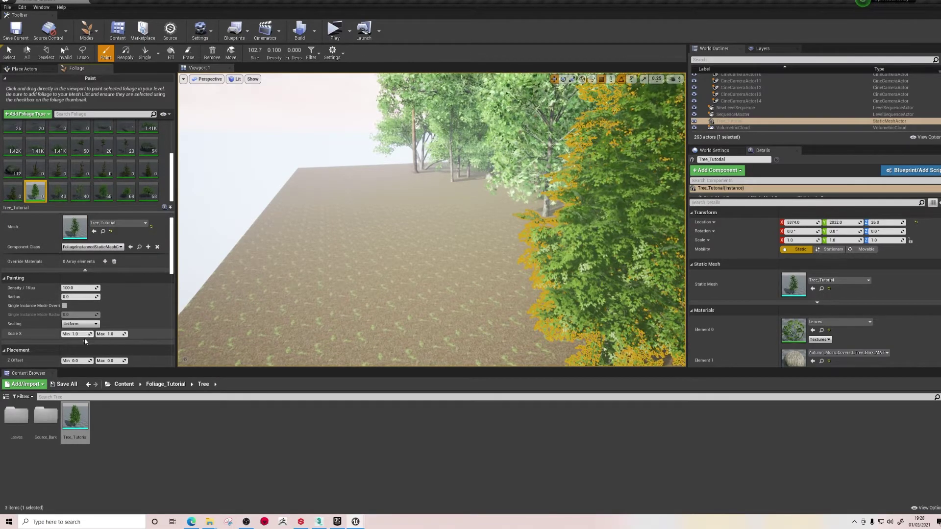
{"action": "scroll", "coordinate": [101, 336], "scroll_direction": "down", "scroll_amount": 3}
{"action": "scroll", "coordinate": [102, 337], "scroll_direction": "down", "scroll_amount": 1}
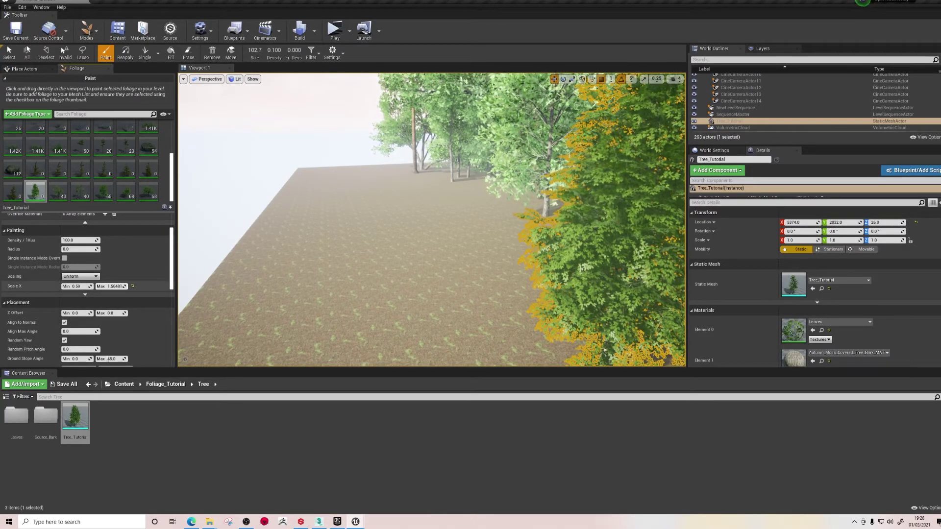
Raise the maximum Scale X to about 2.0 and paint a group of differently sized trees on the bare ground.
{"action": "mouse_move", "coordinate": [336, 242]}
{"action": "left_mouse_down"}
{"action": "mouse_move", "coordinate": [451, 235]}
{"action": "mouse_move", "coordinate": [392, 326]}
{"action": "mouse_move", "coordinate": [350, 334]}
{"action": "left_mouse_up"}
{"action": "mouse_move", "coordinate": [343, 321]}
{"action": "right_mouse_down"}
{"action": "mouse_move", "coordinate": [309, 289]}
{"action": "mouse_move", "coordinate": [265, 304]}
{"action": "mouse_move", "coordinate": [313, 287]}
{"action": "right_mouse_up"}
{"action": "key", "text": "s"}
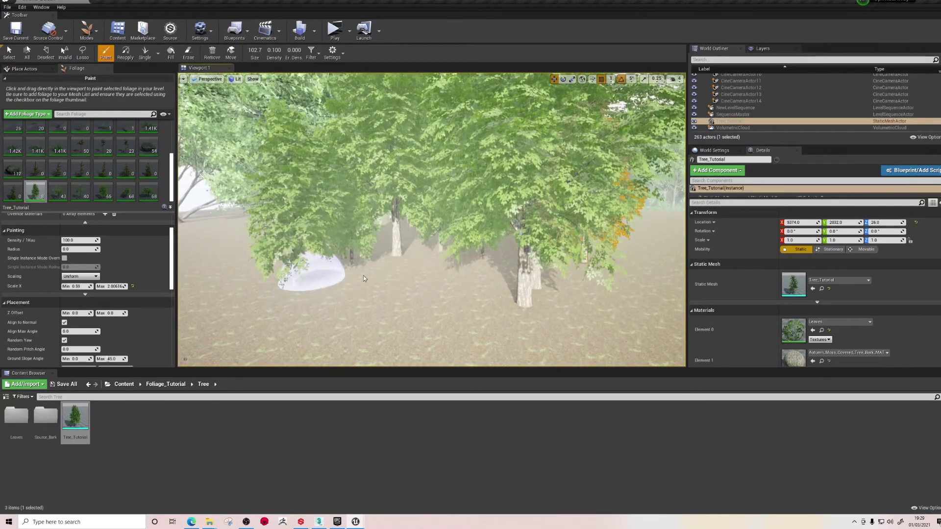
Paint several separate Tree_Tutorial trees on the empty ground beside the grass and view them from ground level.
{"action": "right_click_drag", "start_coordinate": [437, 282], "coordinate": [181, 290]}
{"action": "key", "text": "s"}
{"action": "left_click", "coordinate": [300, 244]}
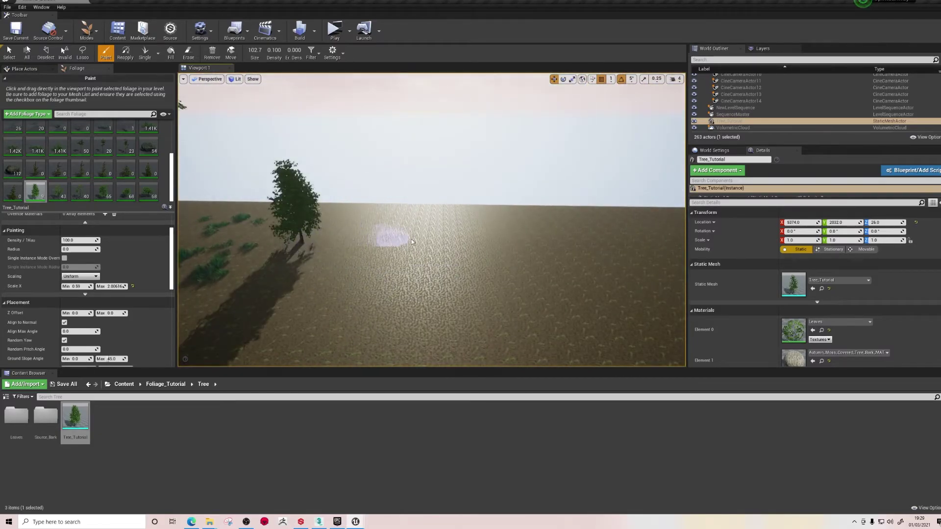
{"action": "left_click", "coordinate": [437, 240]}
{"action": "left_click", "coordinate": [386, 242]}
{"action": "left_click", "coordinate": [342, 241]}
{"action": "key", "text": "w"}
{"action": "mouse_move", "coordinate": [342, 241]}
{"action": "right_mouse_down"}
{"action": "mouse_move", "coordinate": [306, 218]}
{"action": "mouse_move", "coordinate": [257, 225]}
{"action": "mouse_move", "coordinate": [255, 209]}
{"action": "mouse_move", "coordinate": [246, 216]}
{"action": "right_mouse_up"}
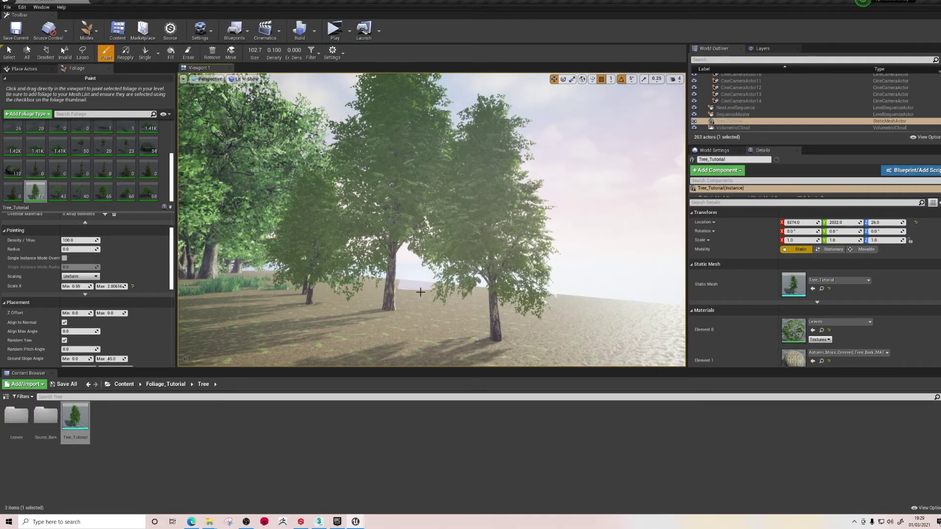
Paint two more Tree_Tutorial trees on the empty ground in front of the selected original tree.
{"action": "key", "text": "w"}
{"action": "mouse_move", "coordinate": [431, 221]}
{"action": "right_mouse_down"}
{"action": "mouse_move", "coordinate": [392, 220]}
{"action": "mouse_move", "coordinate": [444, 223]}
{"action": "mouse_move", "coordinate": [448, 230]}
{"action": "mouse_move", "coordinate": [431, 230]}
{"action": "mouse_move", "coordinate": [431, 272]}
{"action": "right_mouse_up"}
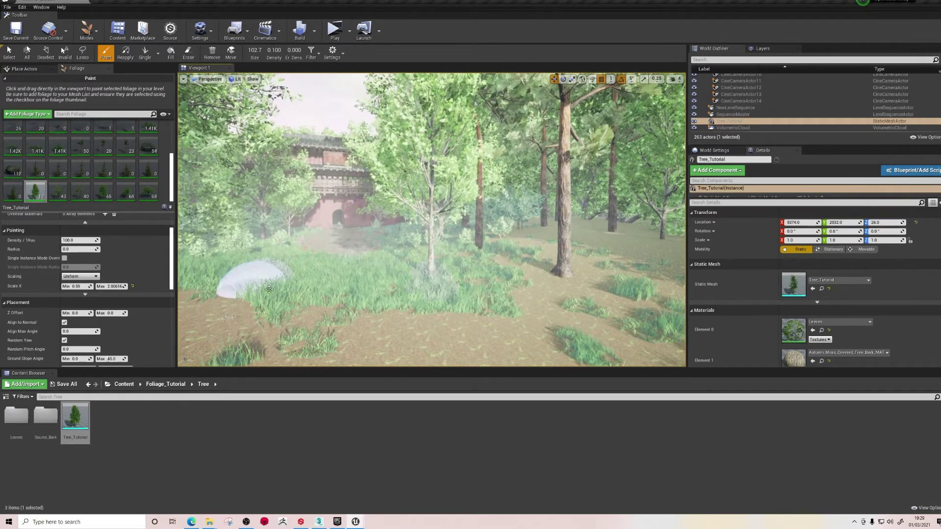
{"action": "right_click_drag", "start_coordinate": [342, 269], "coordinate": [671, 280]}
{"action": "right_click_drag", "start_coordinate": [248, 286], "coordinate": [210, 284]}
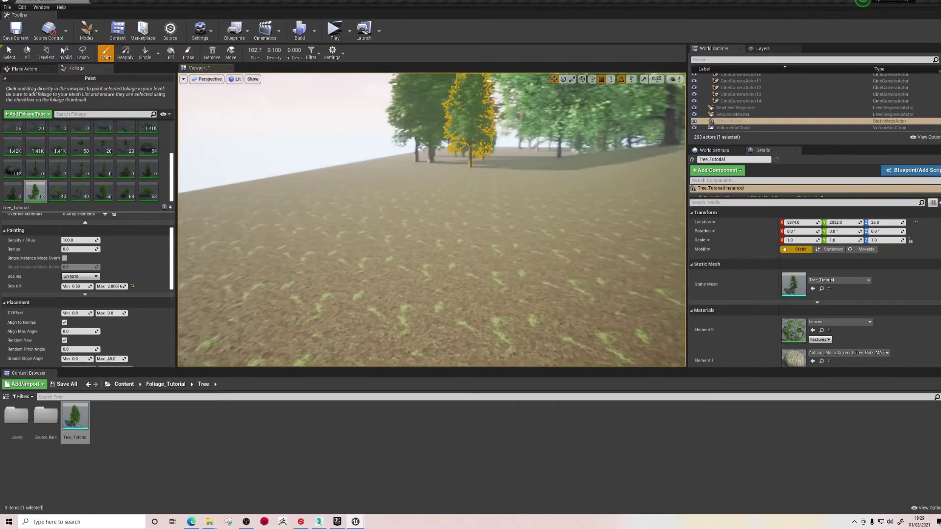
{"action": "left_click", "coordinate": [268, 233]}
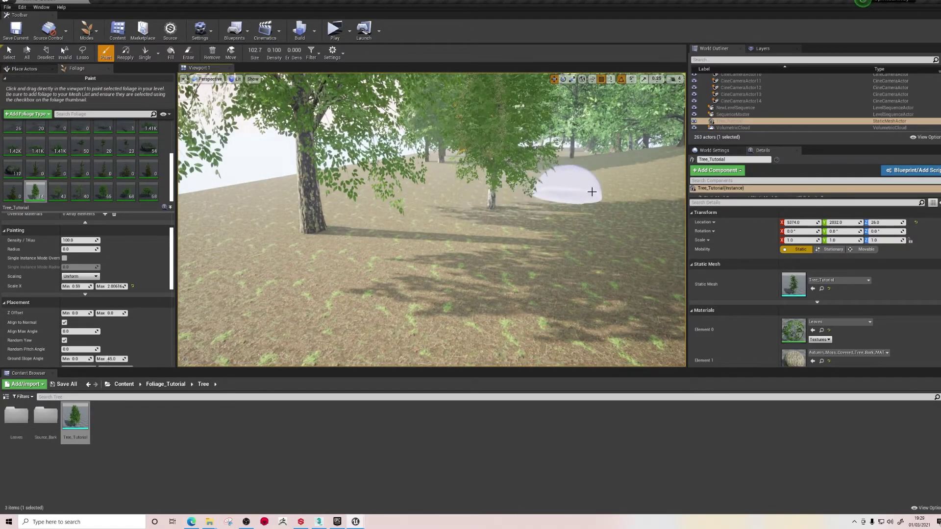
{"action": "left_click", "coordinate": [652, 229]}
{"action": "mouse_move", "coordinate": [652, 230]}
{"action": "right_mouse_down"}
{"action": "mouse_move", "coordinate": [622, 221]}
{"action": "mouse_move", "coordinate": [620, 171]}
{"action": "mouse_move", "coordinate": [638, 142]}
{"action": "right_mouse_up"}
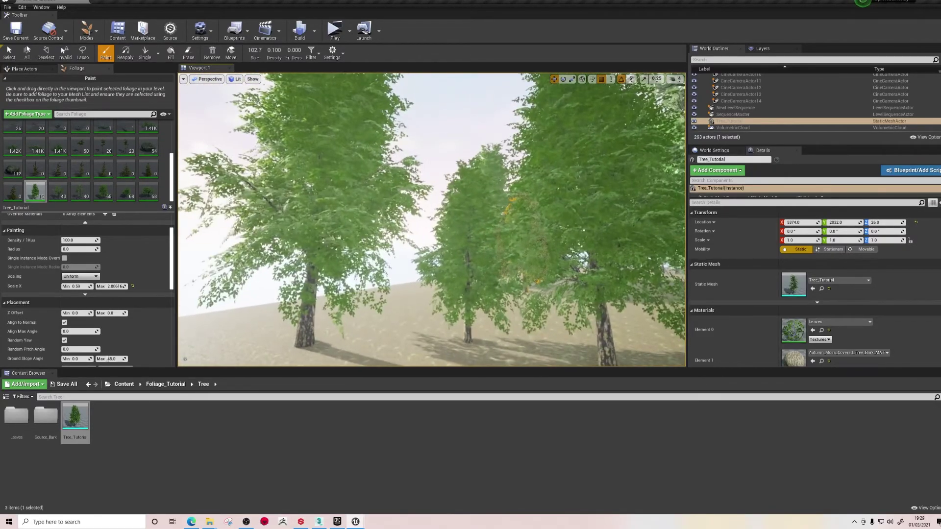